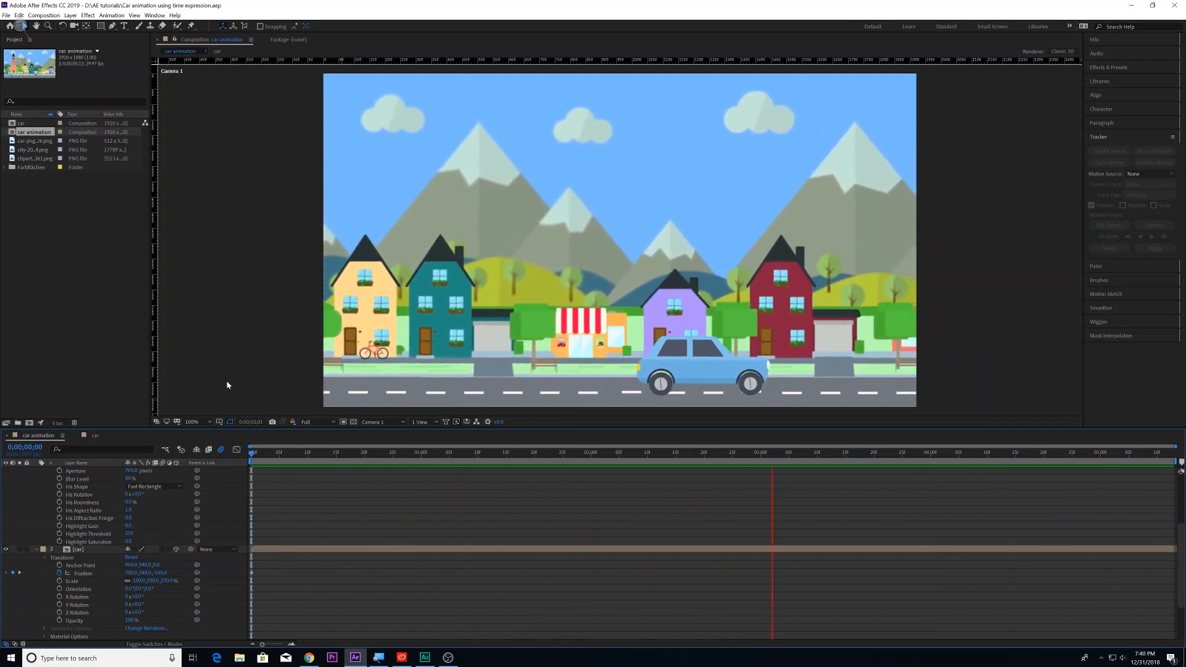
Stop the preview of the finished car animation and return to the start of the timeline.
key("space")
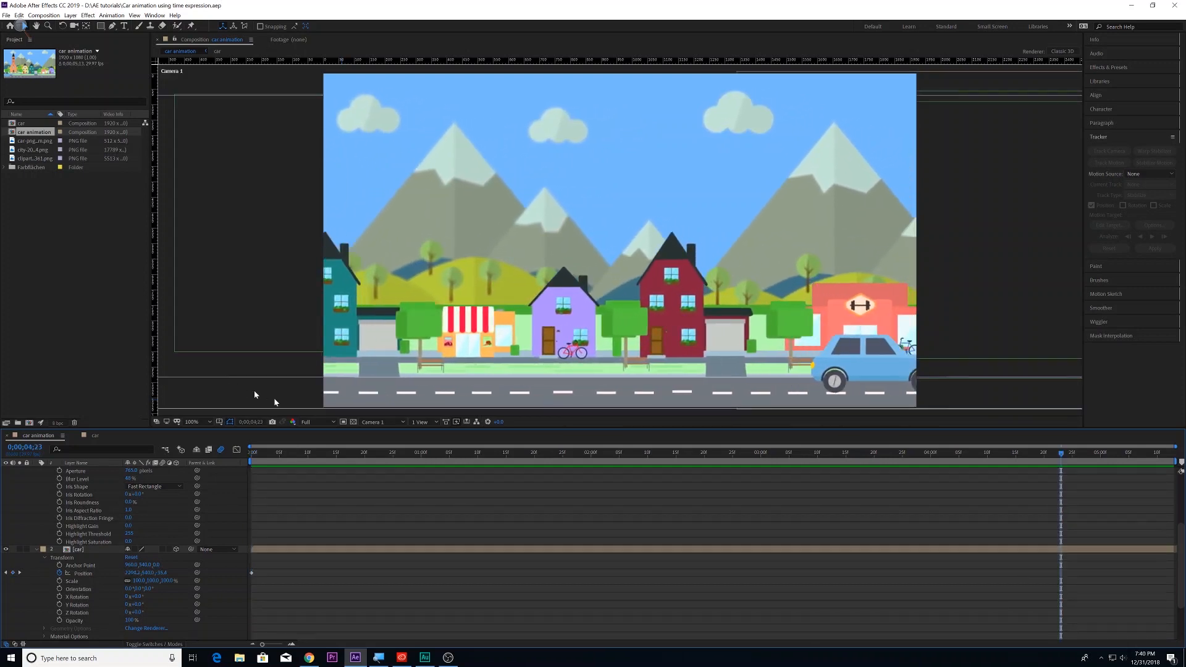
key("Home")
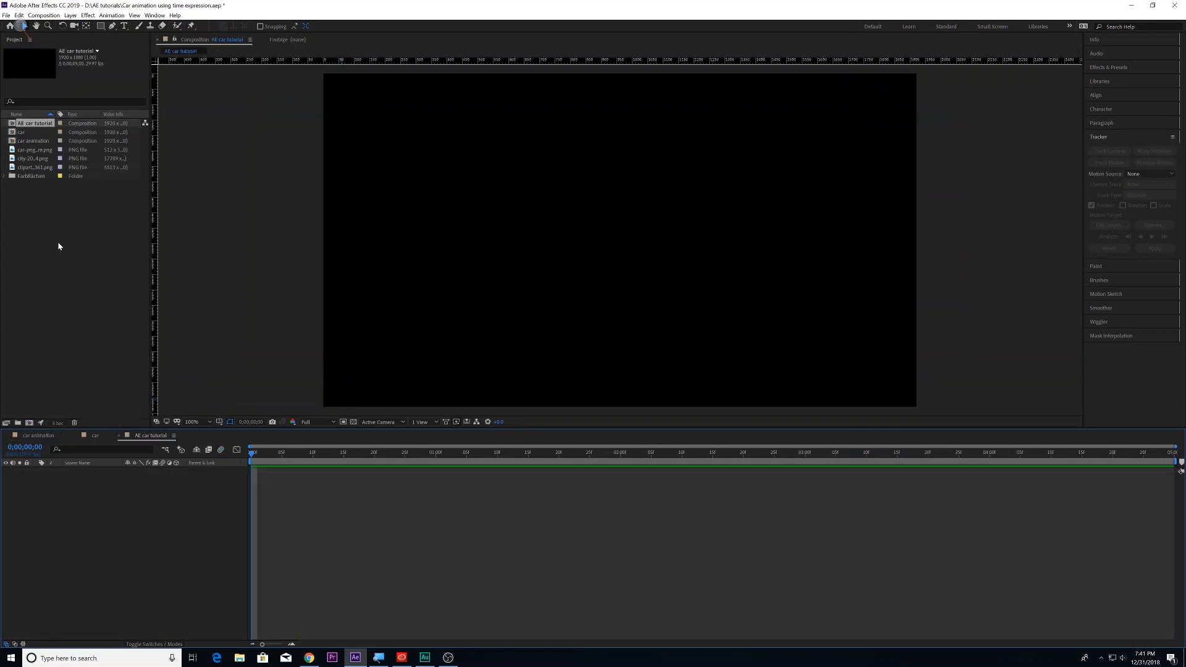
Add the car and city PNG images to the AE car tutorial composition and scale down the city layer.
left_click(31, 158)
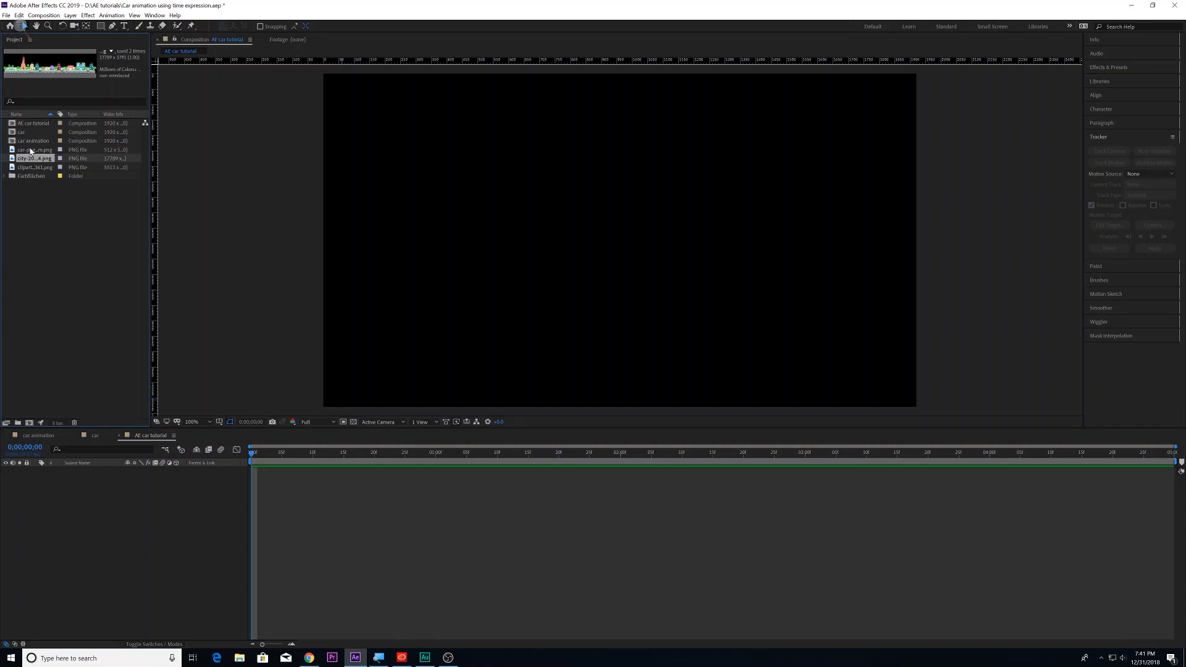
left_click(30, 150)
left_click(29, 160)
left_click(30, 151)
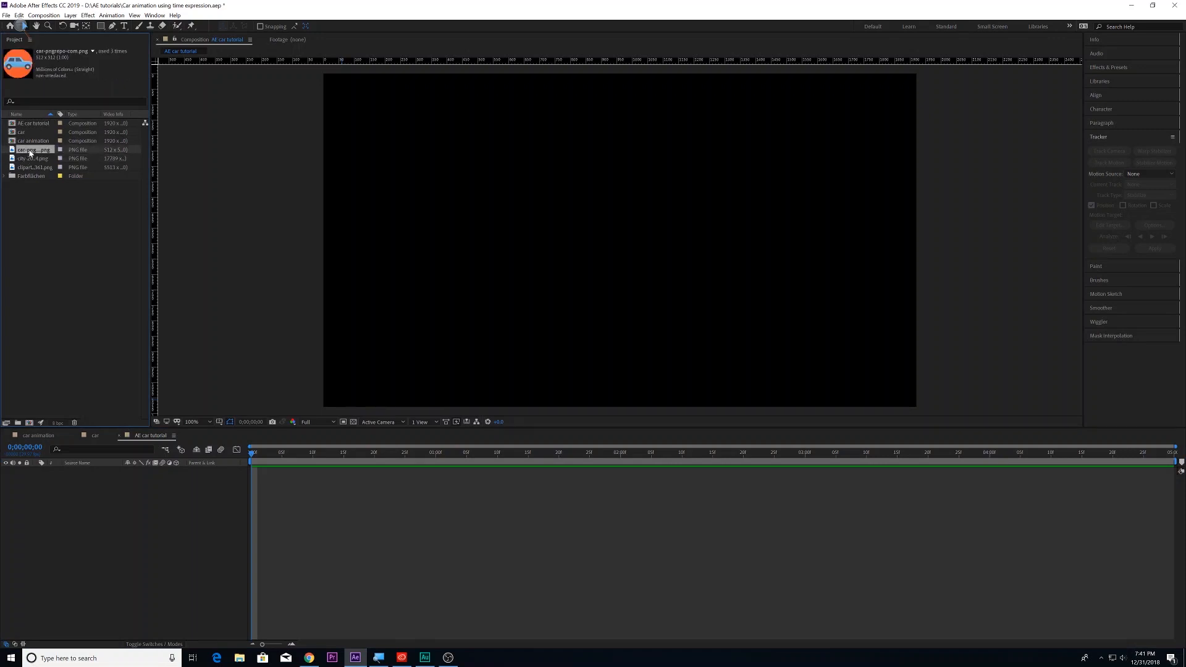
left_click_drag(31, 158, 93, 543)
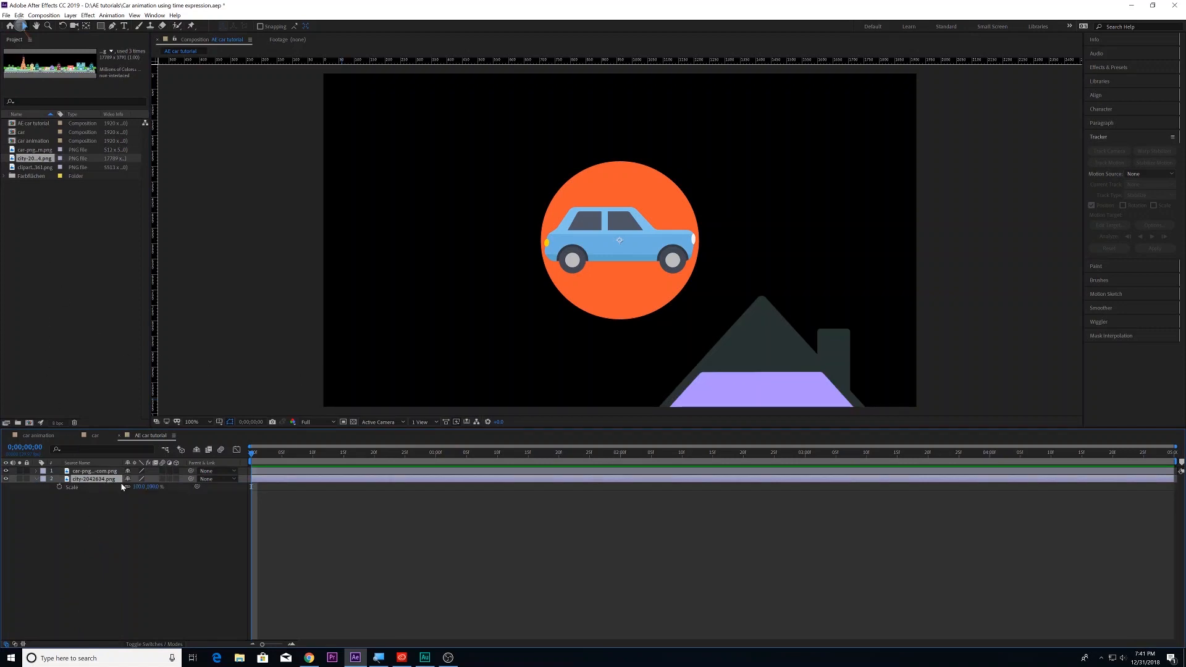
key("s")
left_click_drag(132, 486, 105, 489)
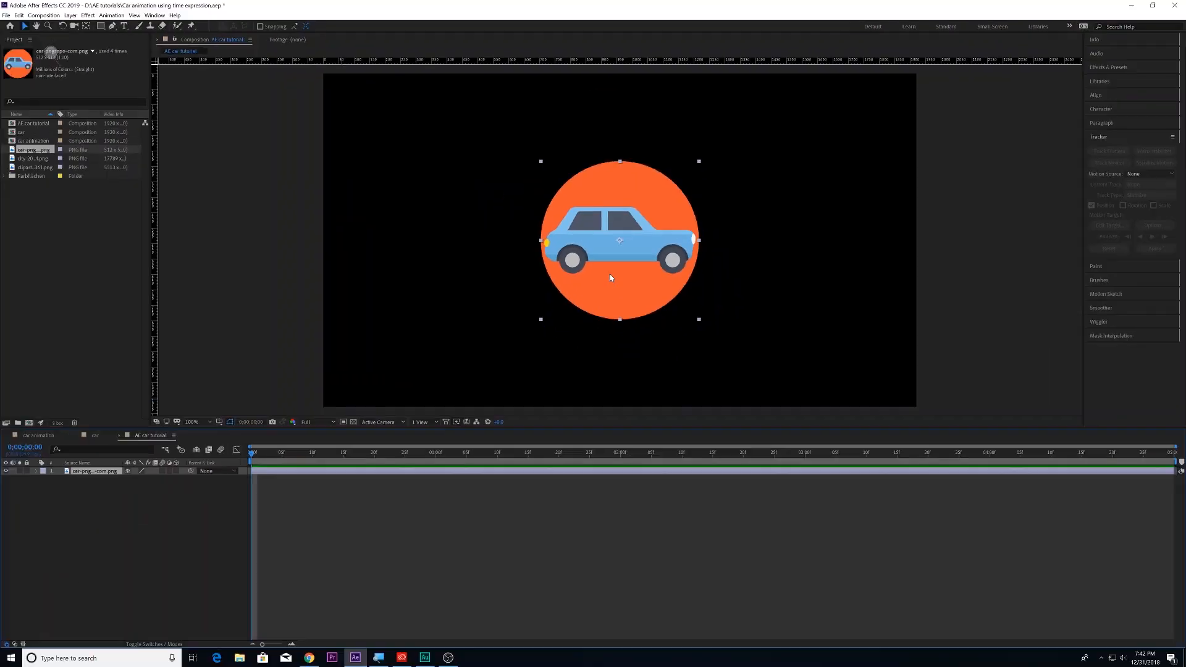
Start a Pen tool mask on the car layer, tracing the rear slope, the roof and the windshield down to the hood.
scroll(602, 279, "up", 4)
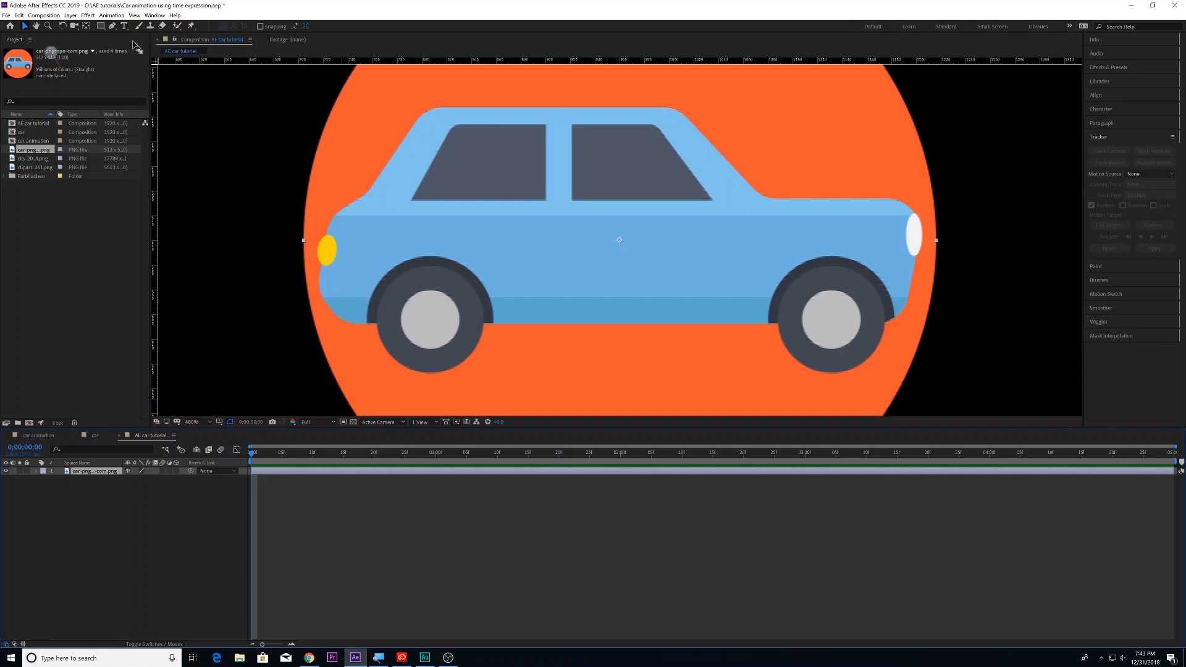
left_click(112, 26)
left_click(368, 192)
left_click(374, 181)
scroll(346, 187, "up", 1)
key("super+s")
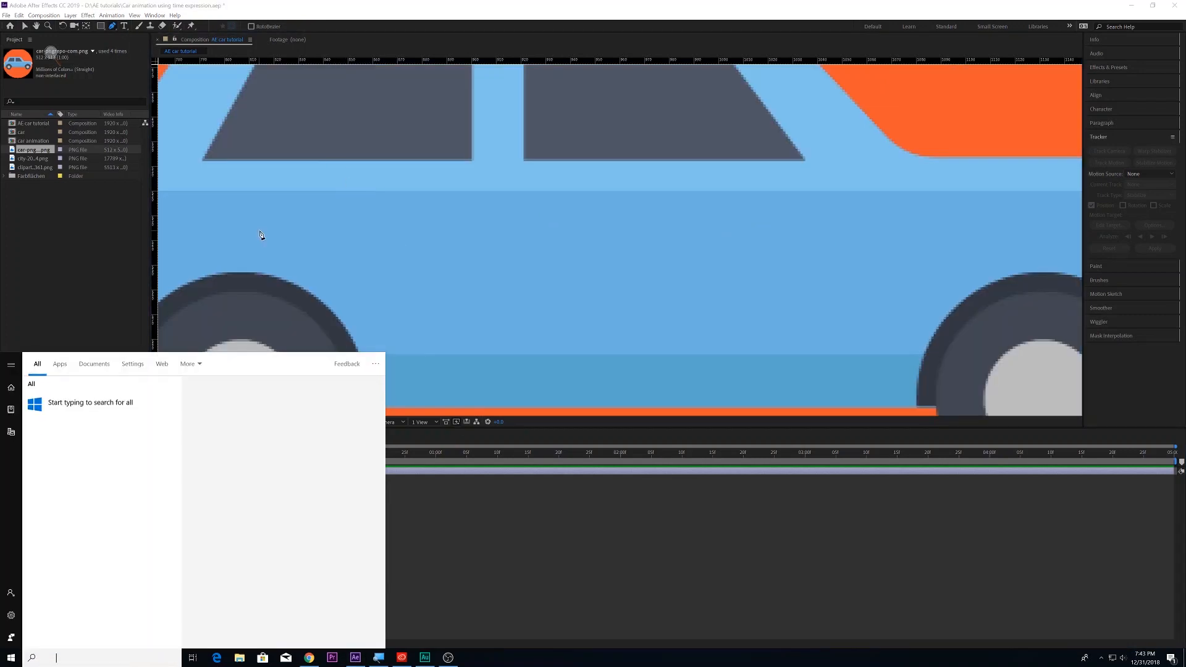
left_click_drag(196, 140, 356, 272)
left_click(300, 245)
left_click(310, 228)
left_click(371, 137)
left_click_drag(408, 110, 424, 110)
left_click(877, 108)
left_click_drag(914, 128, 924, 138)
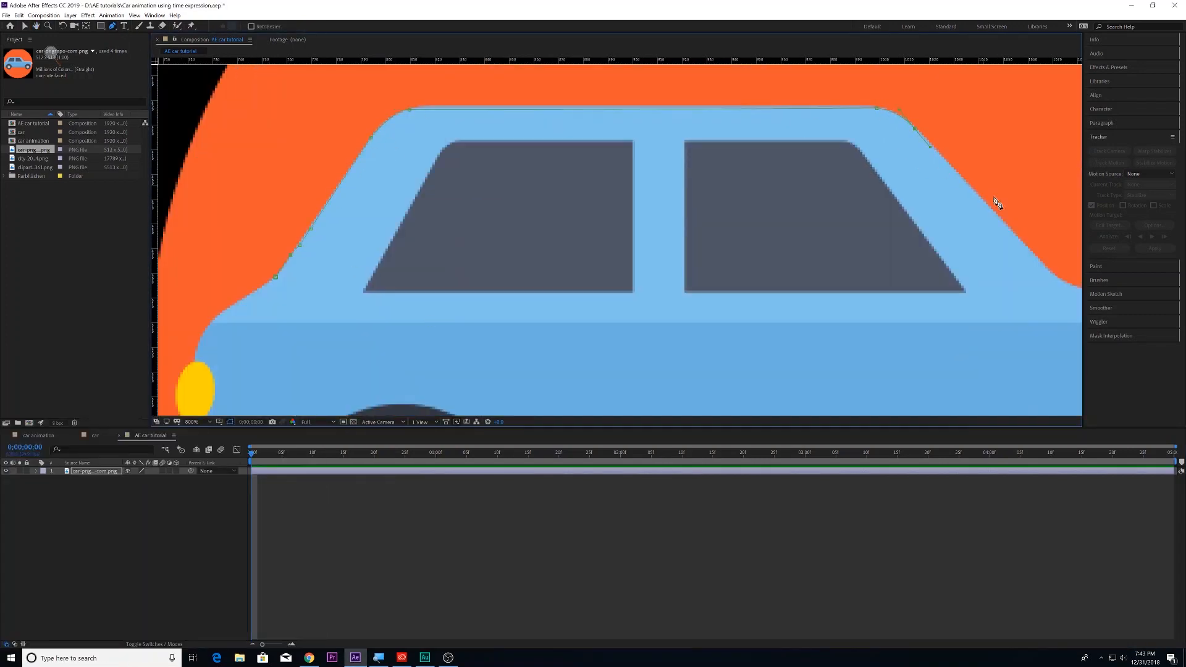
left_click_drag(998, 201, 848, 170)
left_click(899, 240)
left_click_drag(931, 258, 945, 262)
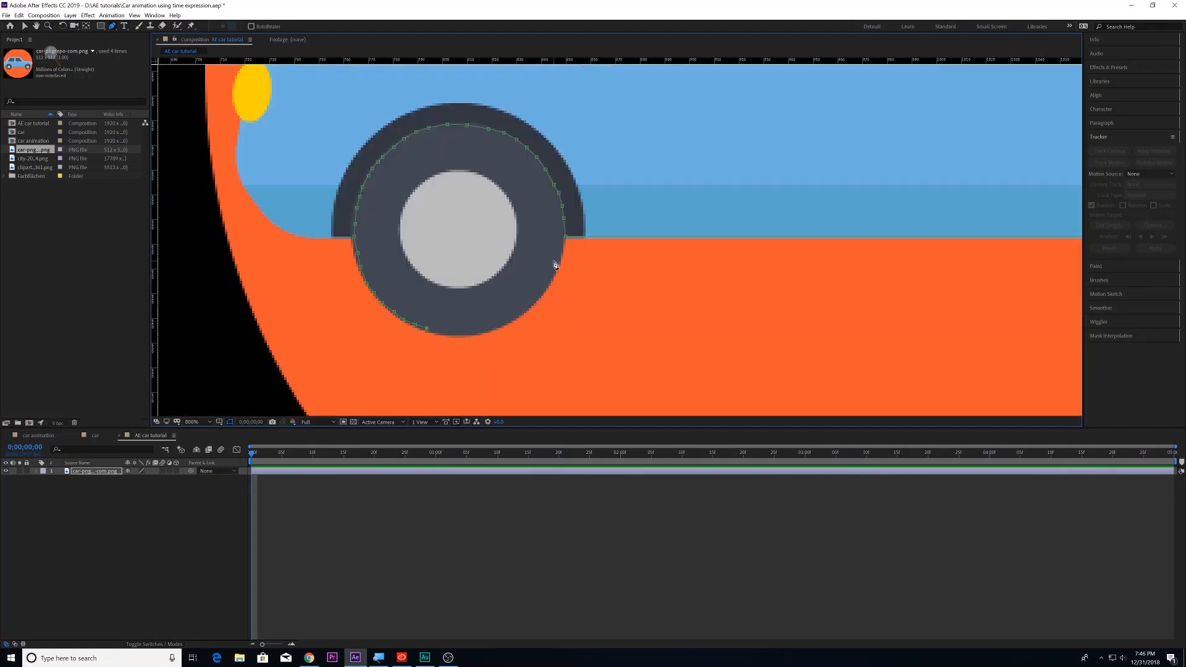
Undo the last mask points placed around the underside of the rear wheel.
key("ctrl+z")
key("ctrl+z")
key("ctrl+z")
key("ctrl+z")
key("ctrl+z")
key("ctrl+z")
key("ctrl+z")
key("ctrl+z")
key("ctrl+z")
Finish the car body mask along the lower rear bumper, tail light and rear fender, closing it at its starting point.
left_click(304, 236)
mouse_move(239, 167)
left_mouse_down()
mouse_move(224, 120)
mouse_move(477, 326)
left_mouse_up()
left_click(239, 139)
left_click(240, 116)
left_click(474, 316)
left_click(472, 302)
left_click(474, 285)
left_click(479, 274)
left_click(490, 266)
left_click_drag(510, 225, 520, 218)
left_click(548, 198)
left_click(561, 191)
left_click(570, 185)
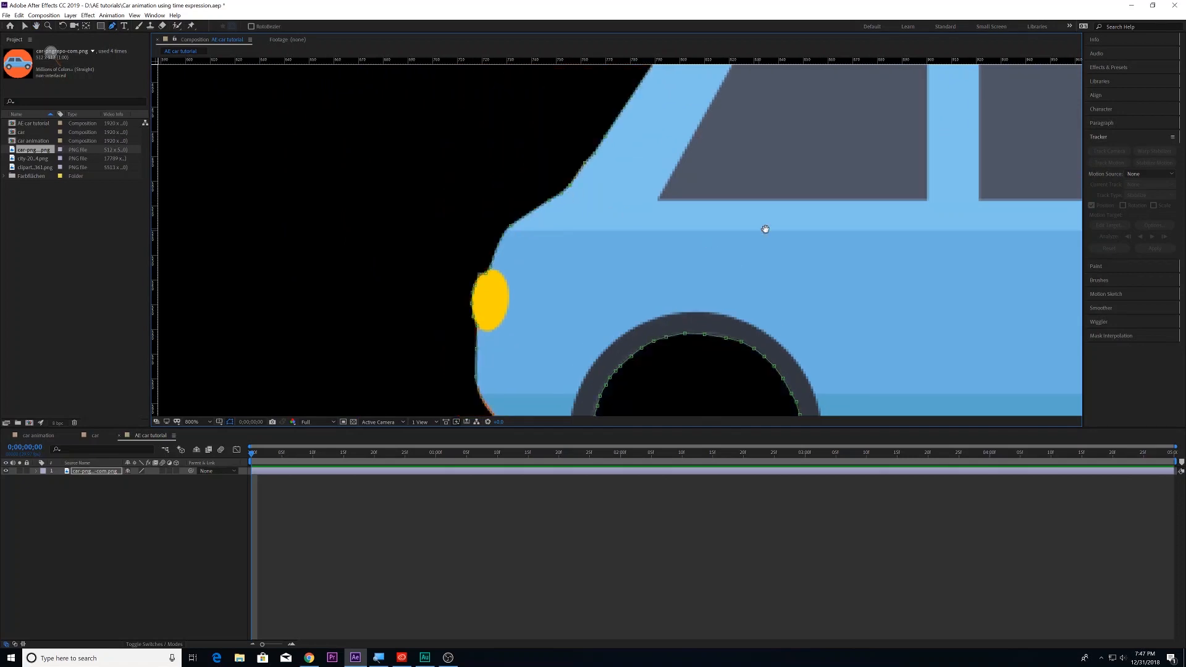
Duplicate the masked car body layer.
scroll(590, 268, "down", 1)
left_click_drag(765, 227, 447, 283)
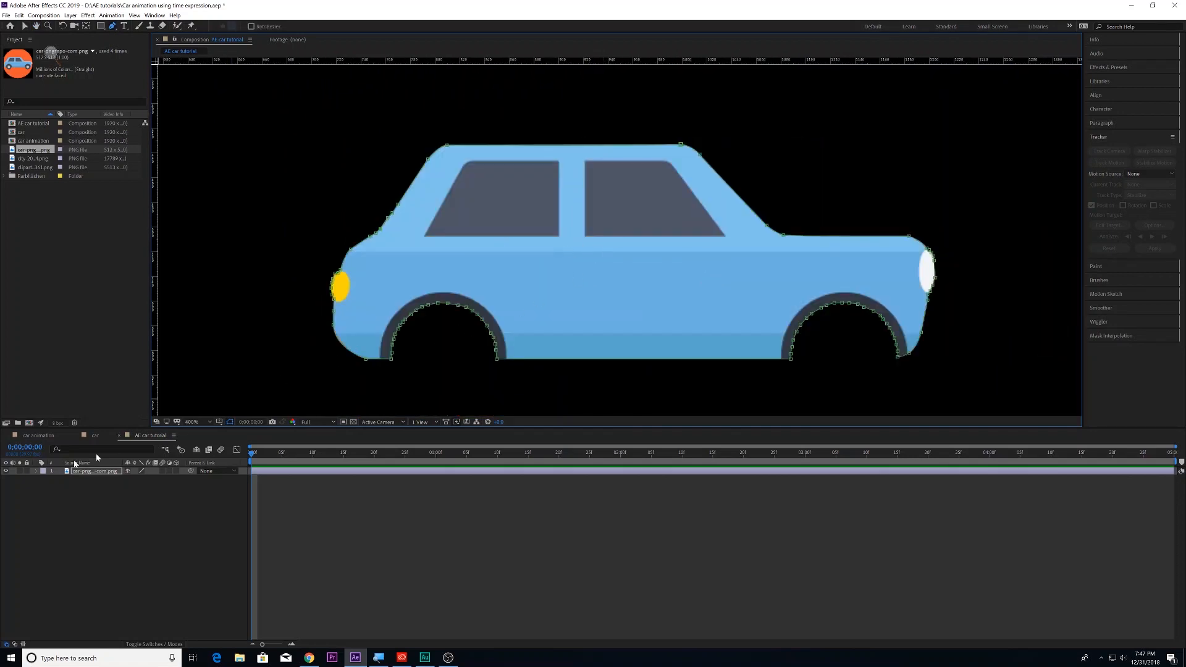
left_click(96, 473)
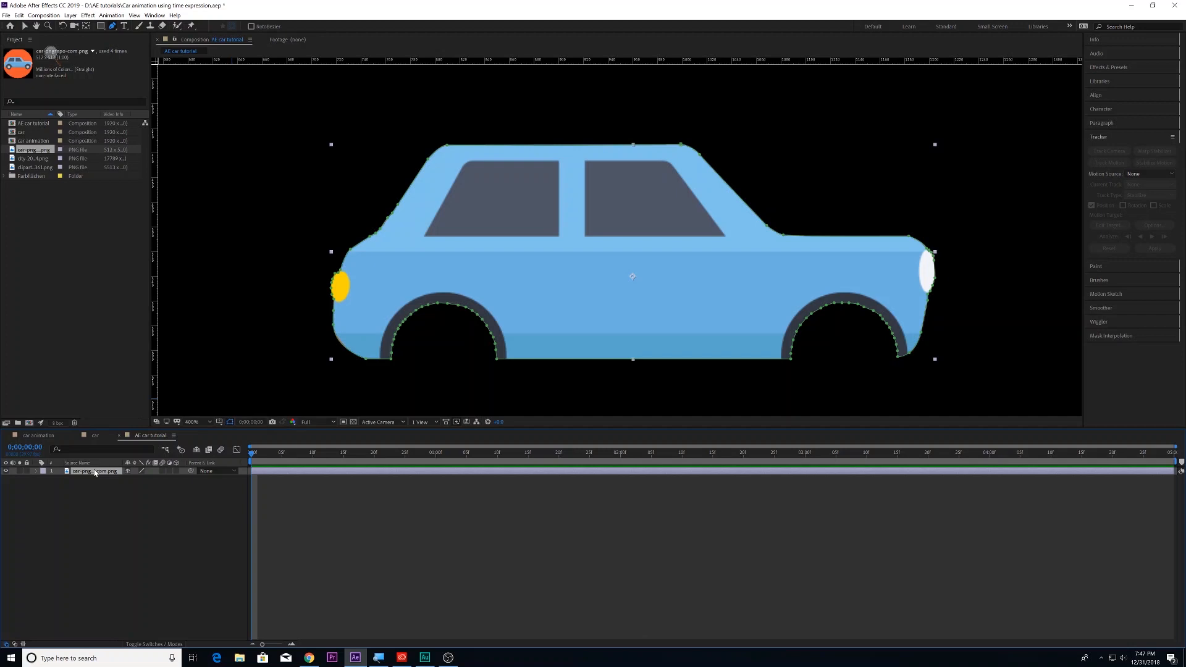
key("ctrl+d")
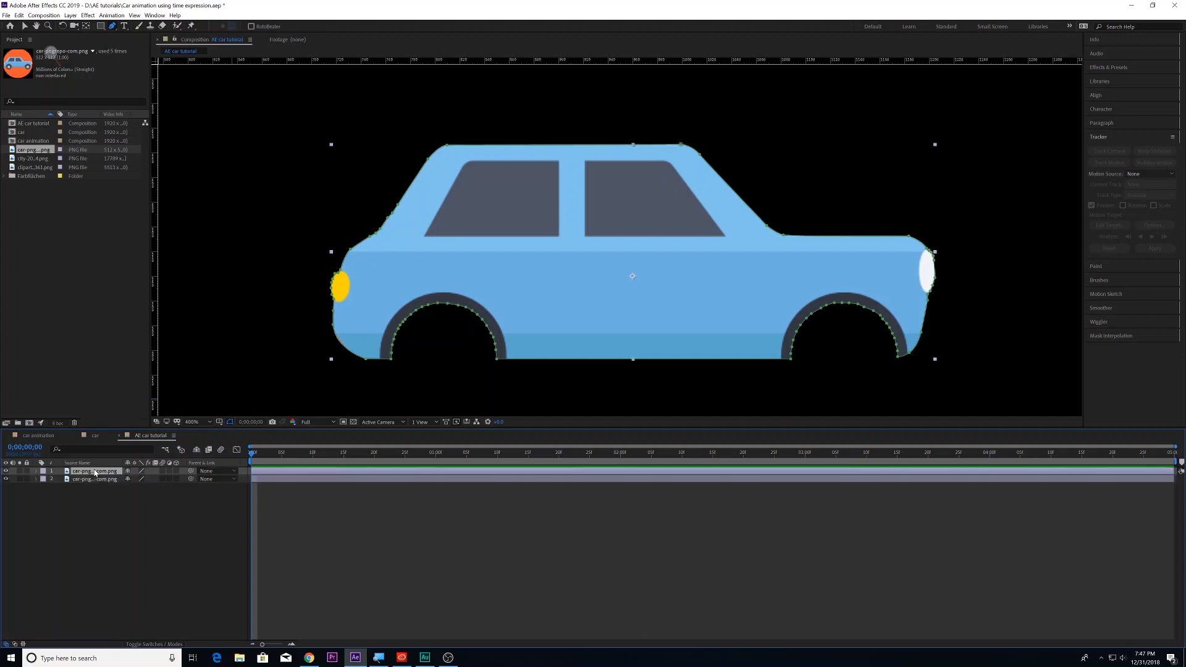
Delete Mask 1 from the upper copy of the car layer.
left_click(36, 471)
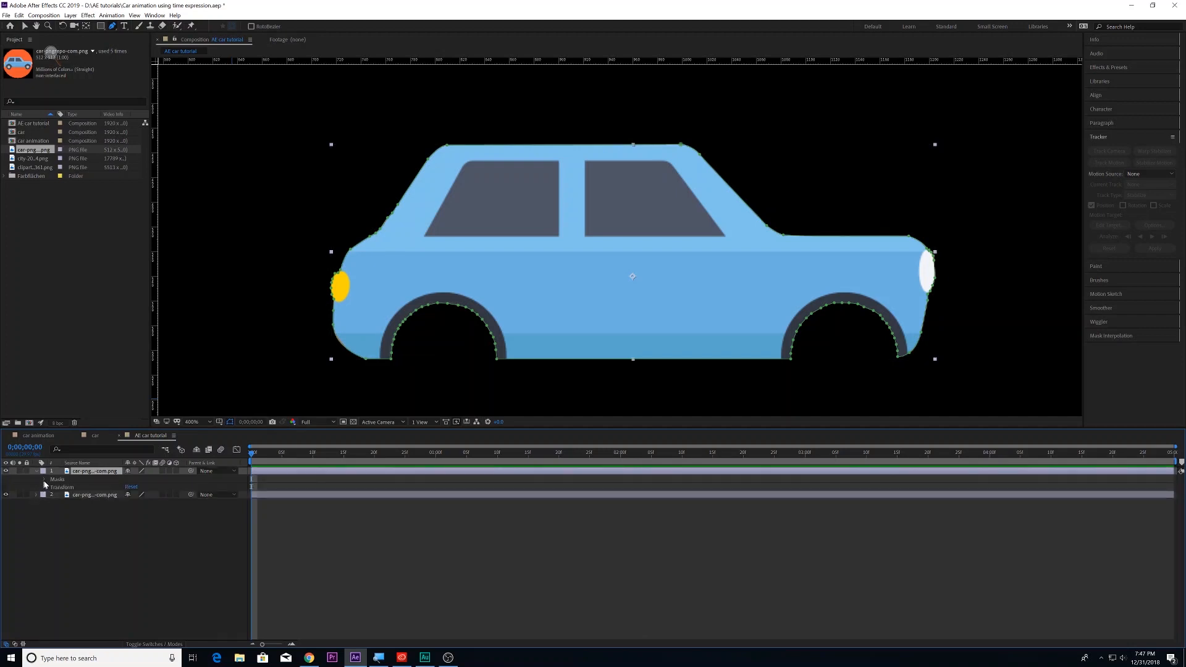
left_click(44, 479)
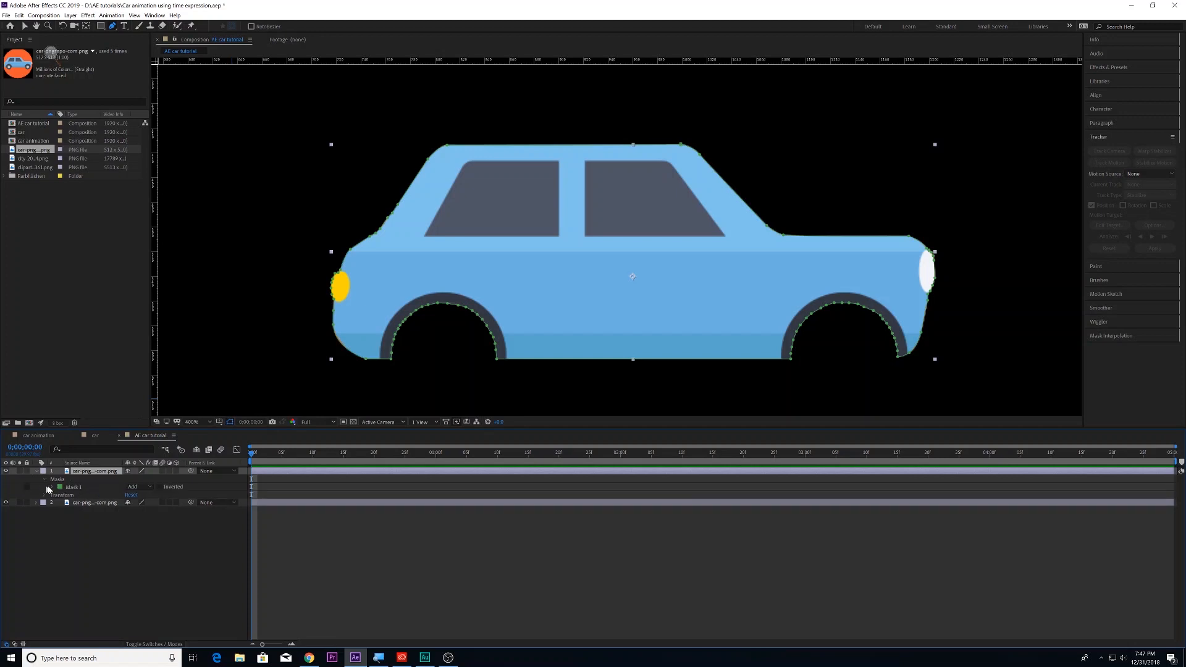
left_click(62, 488)
key("Delete")
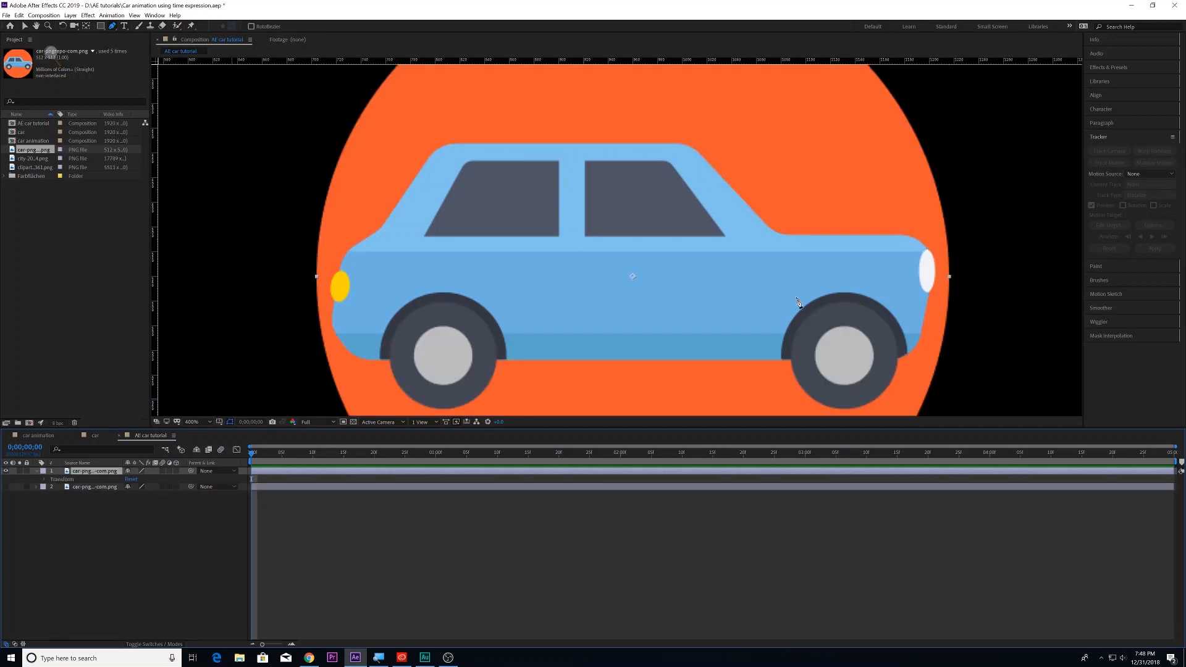
Draw a circular mask over the front wheel on the upper car layer and set its mask expansion to 10 pixels.
left_click_drag(836, 331, 761, 306)
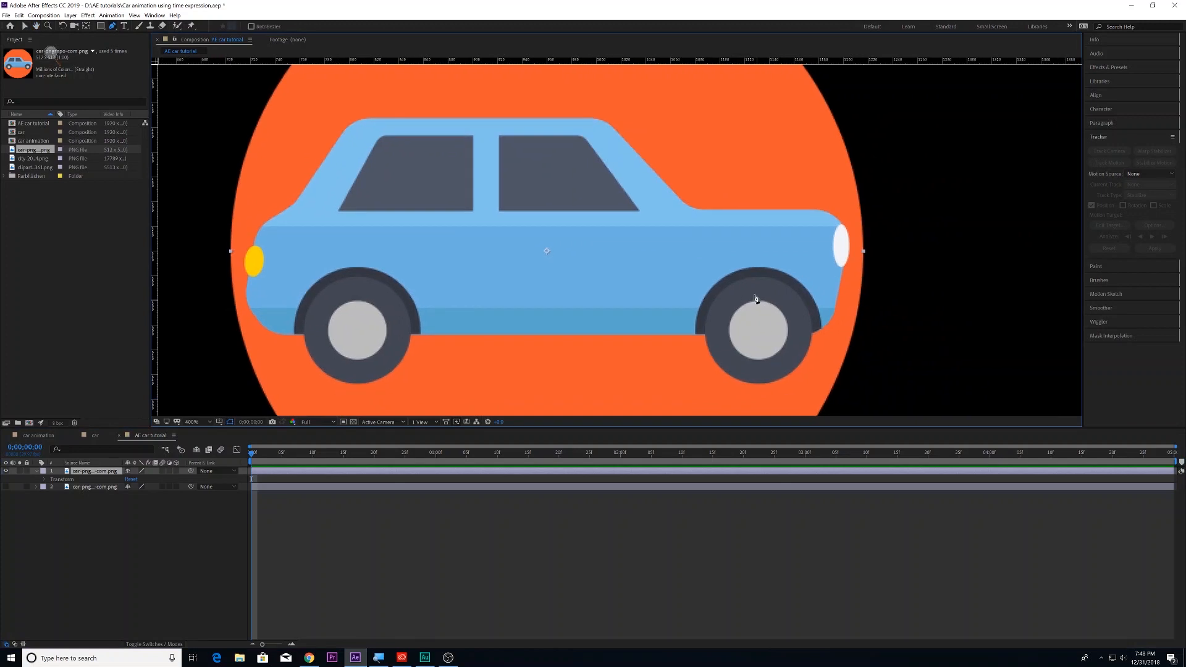
left_click_drag(100, 26, 145, 52)
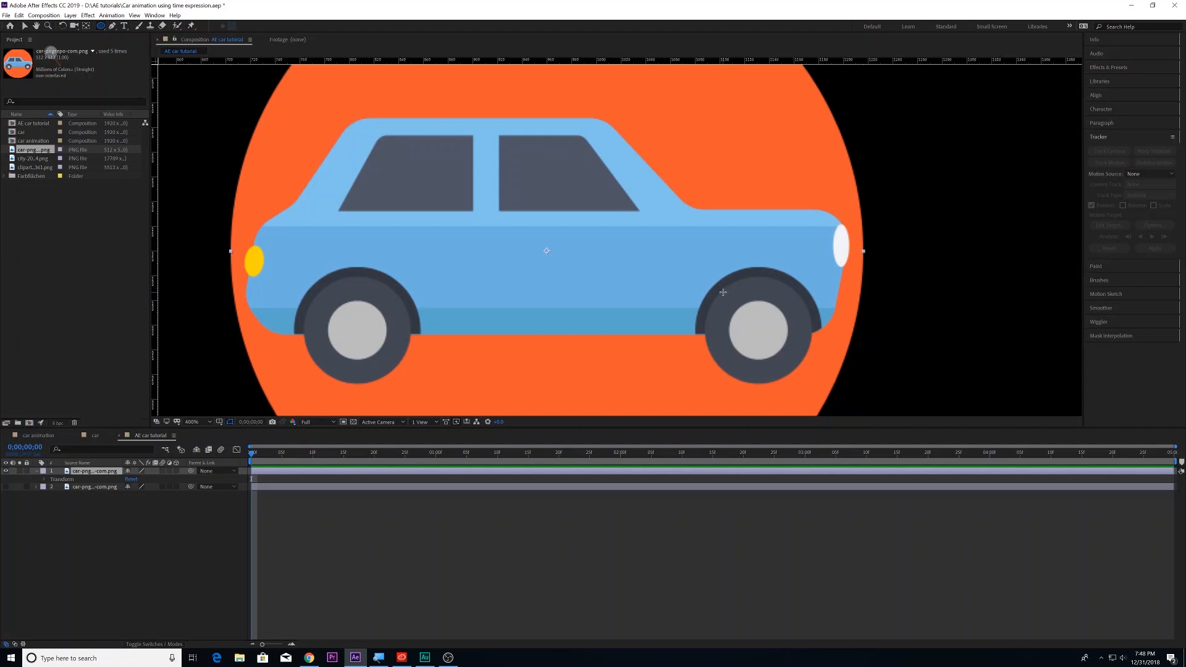
left_click_drag(718, 289, 801, 358)
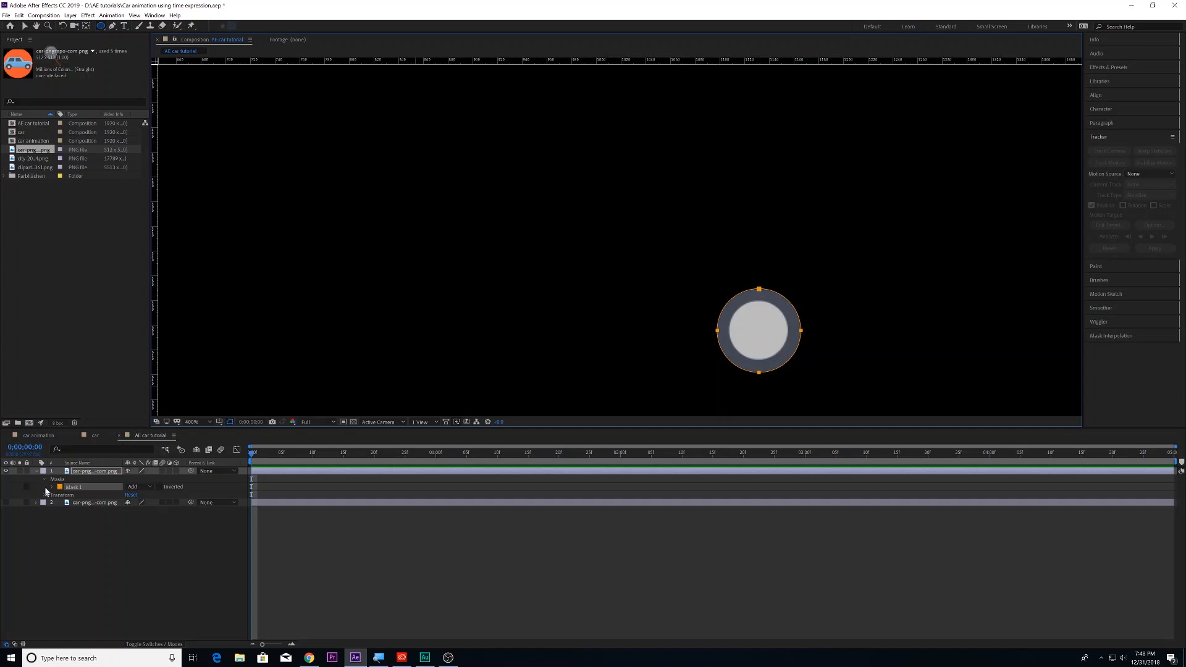
left_click(51, 487)
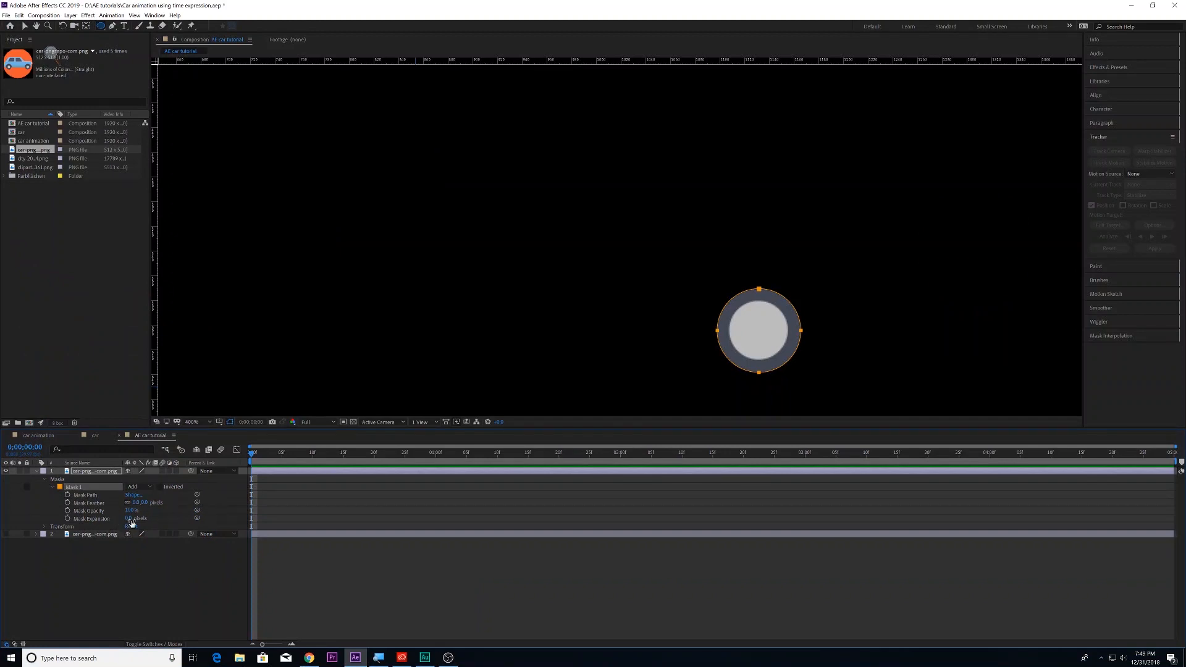
left_click_drag(131, 522, 131, 518)
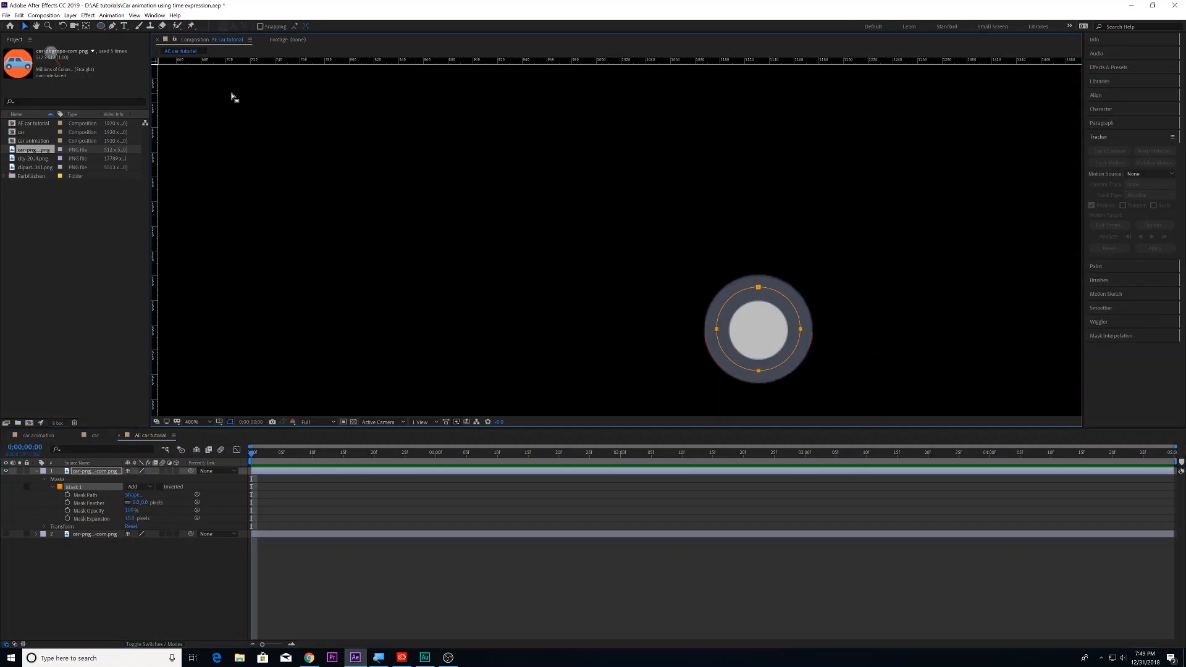
left_click(23, 27)
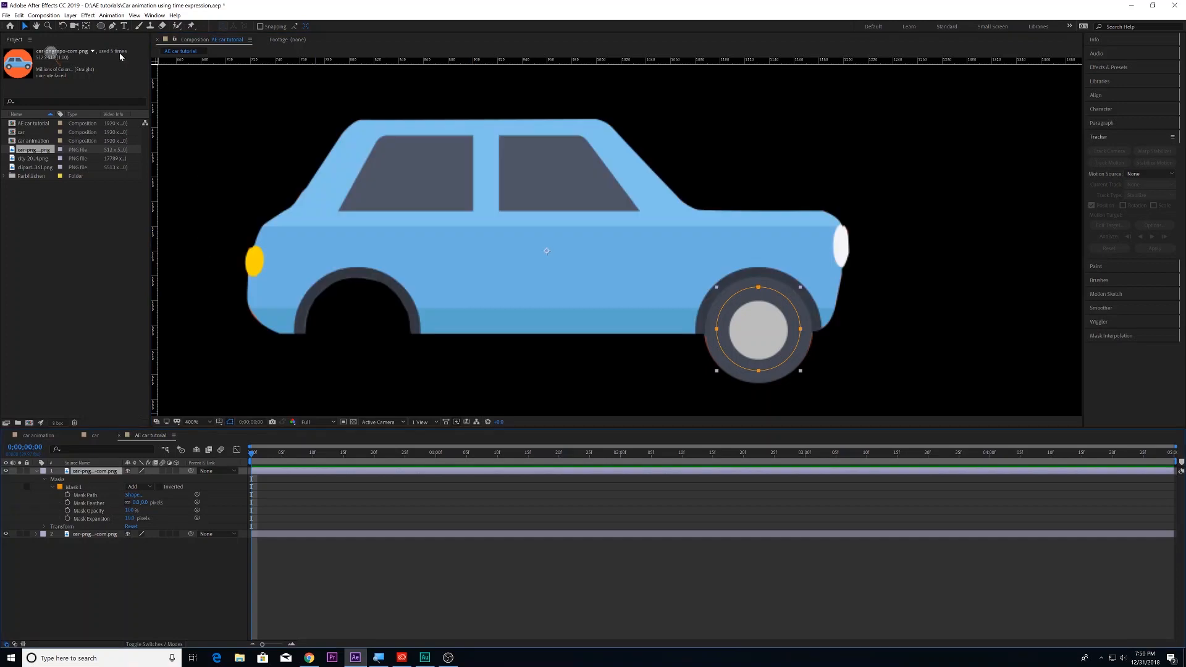
With no layer selected, draw a diagonal Pen tool line across the front wheel's grey hub as a new shape layer.
left_click(112, 26)
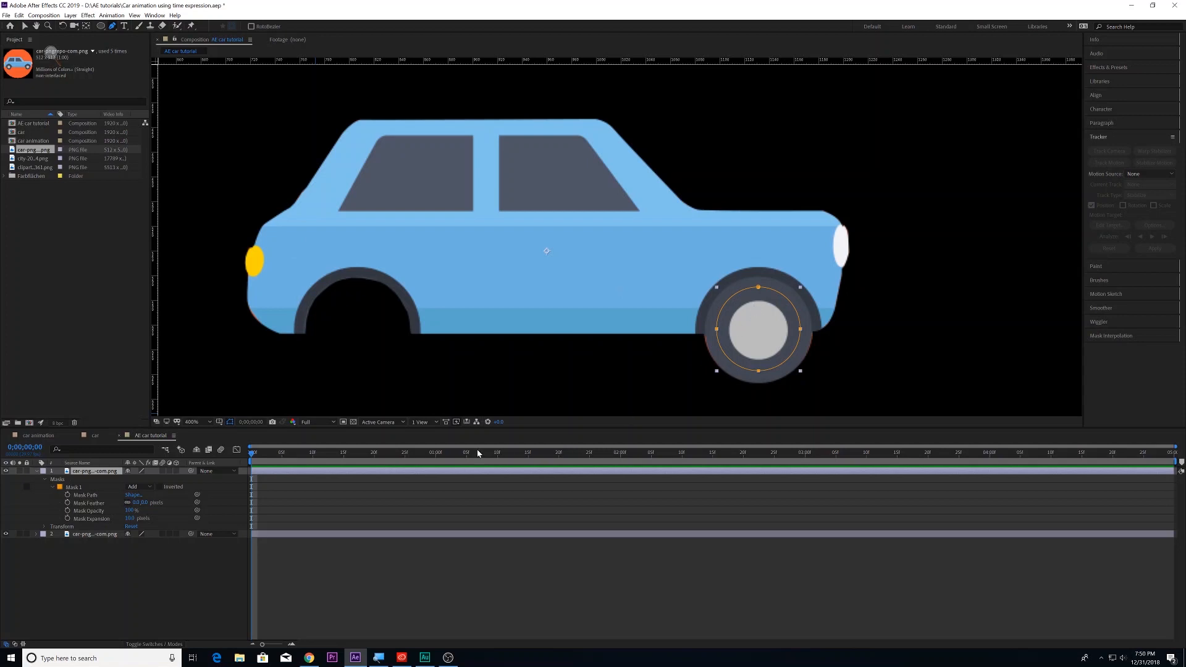
left_click(450, 495)
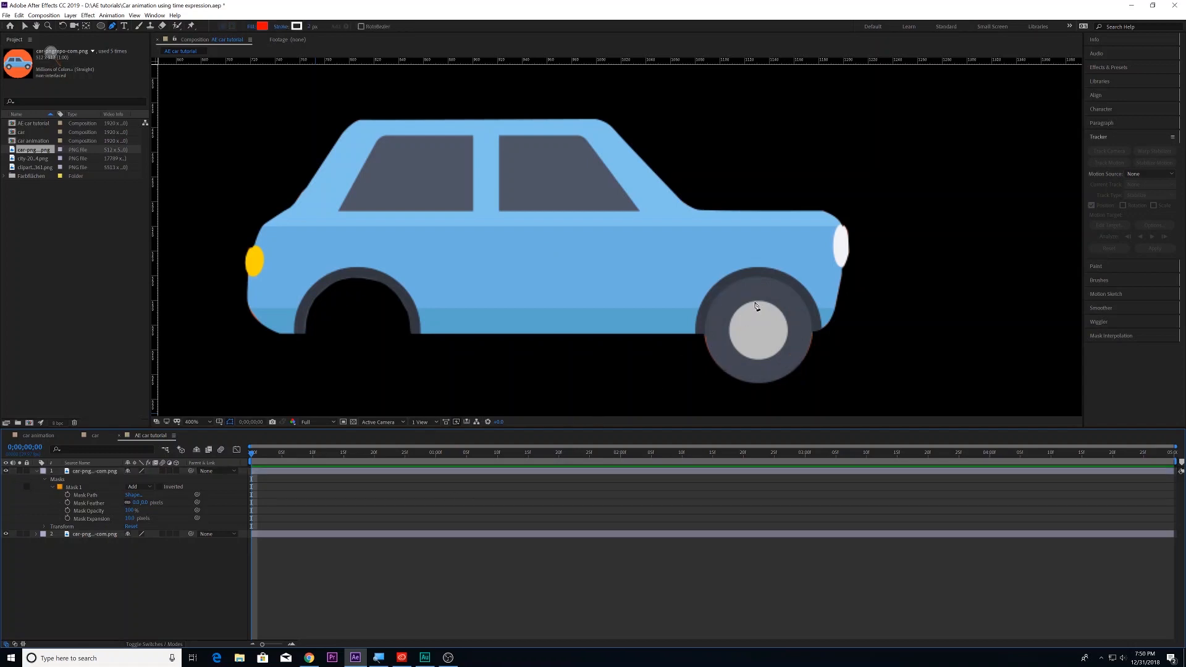
left_click(736, 313)
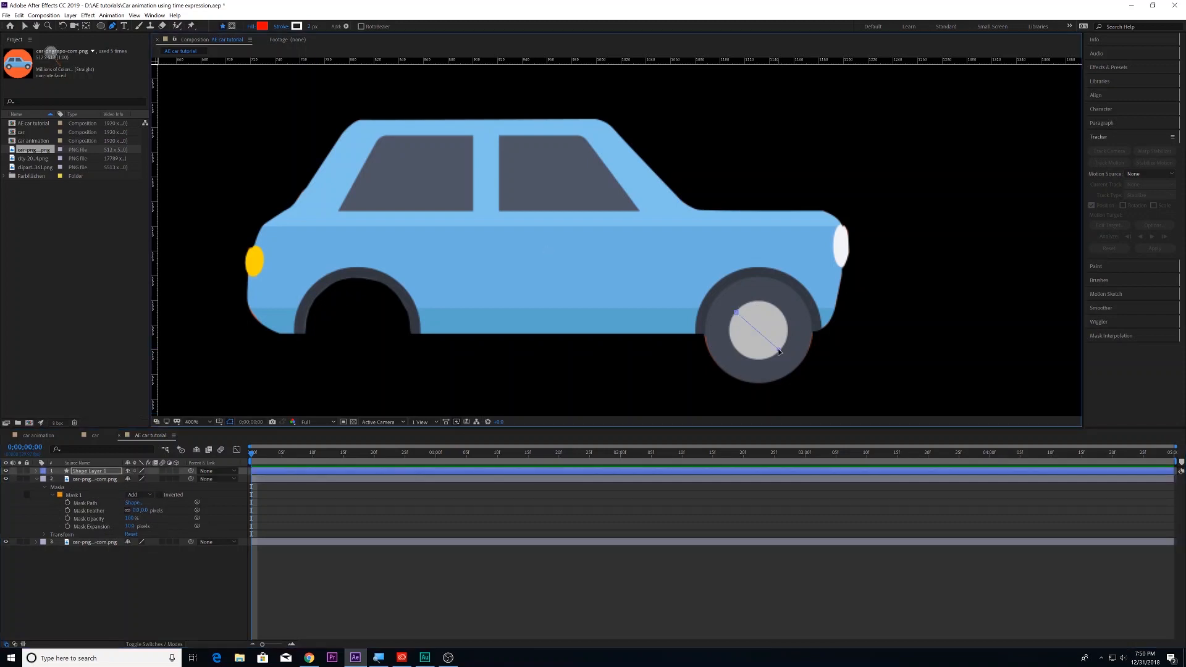
left_click(778, 350)
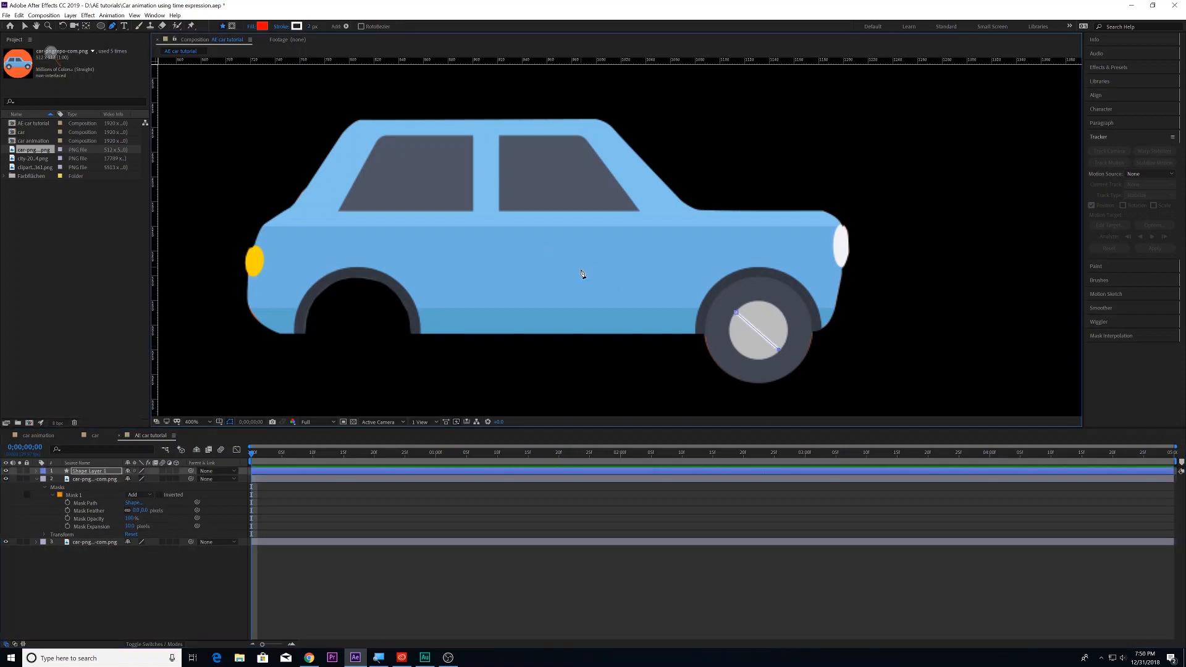
Set the line's shape fill to the dark grey sampled from the tire (414753).
left_click(262, 26)
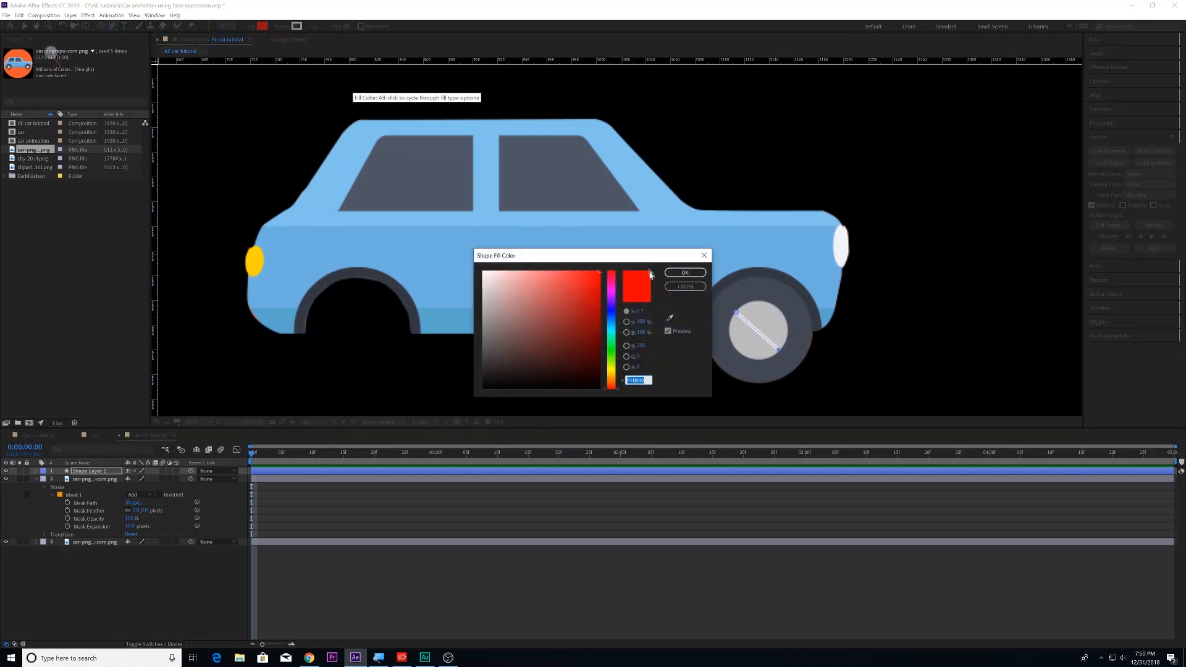
left_click(670, 318)
left_click(777, 302)
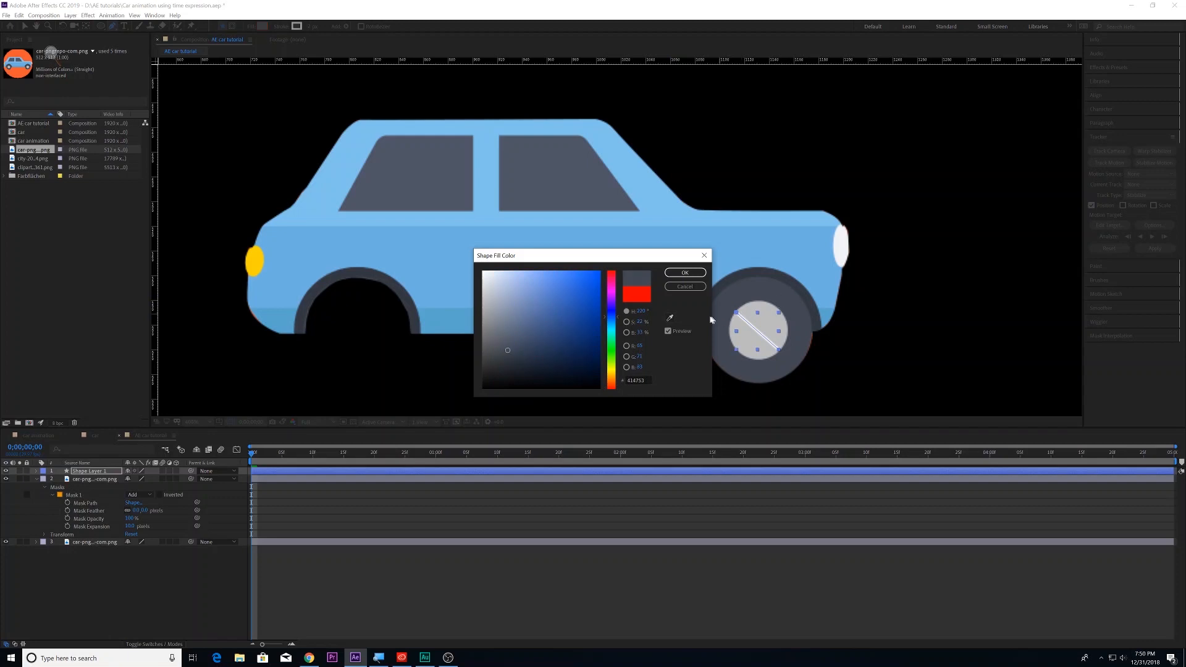
left_click(685, 272)
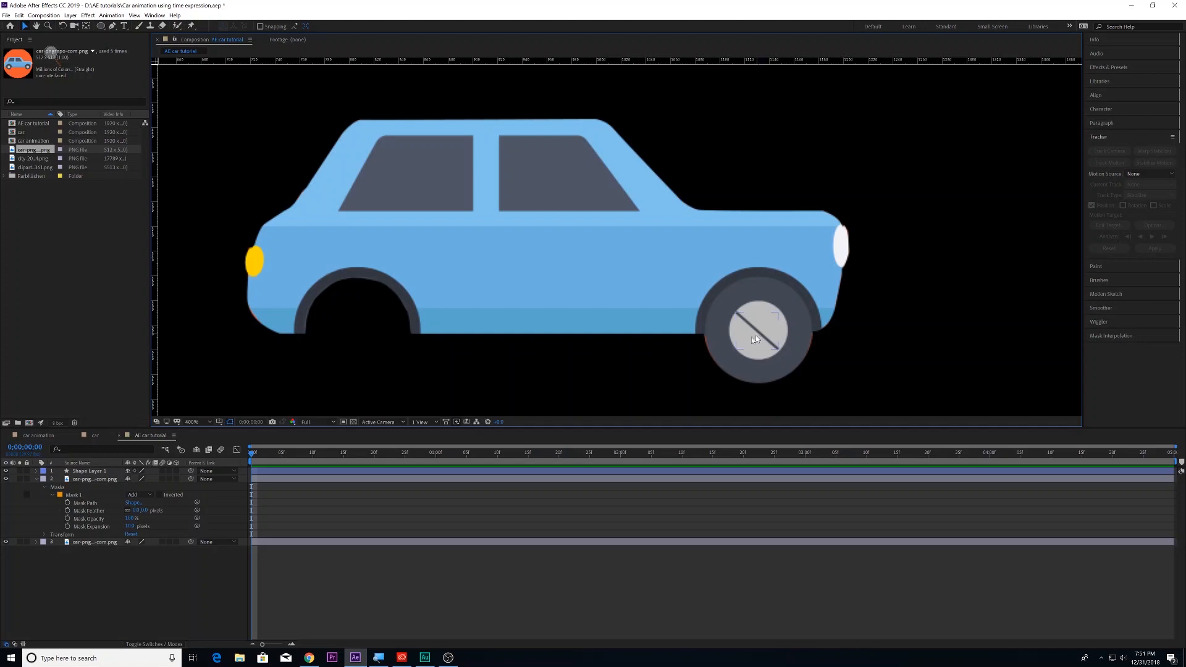
Rename the shape layer "line wheel" and parent it to the tire layer.
left_click(116, 471)
key("Return")
key("BackSpace")
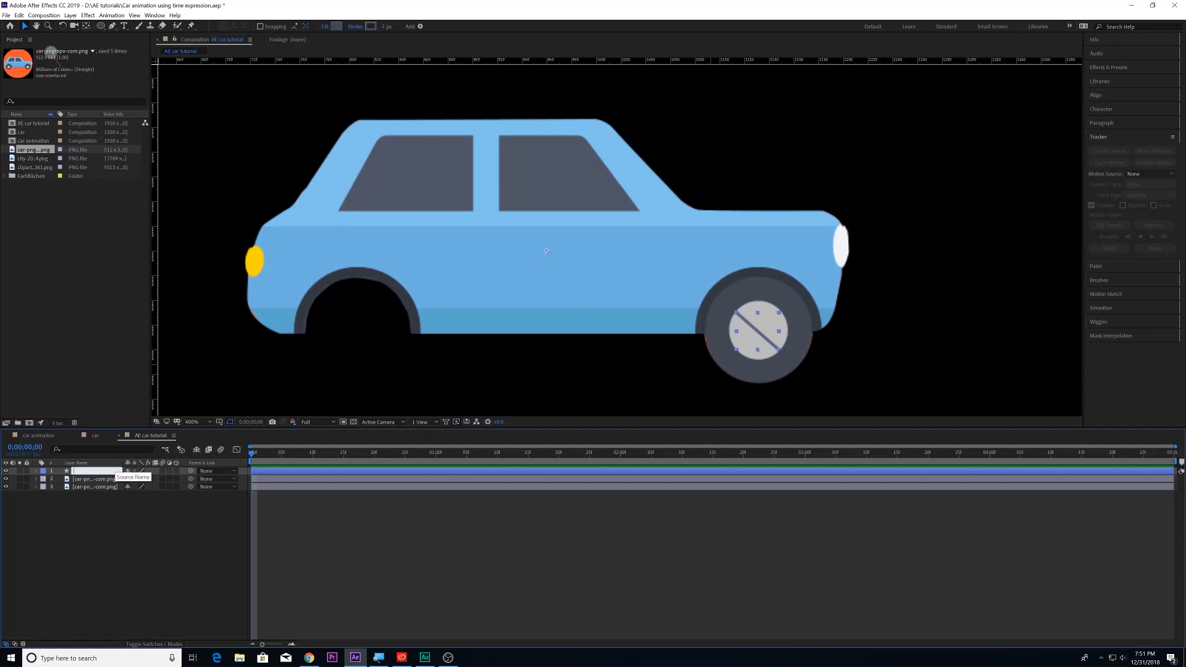
type("line wheel")
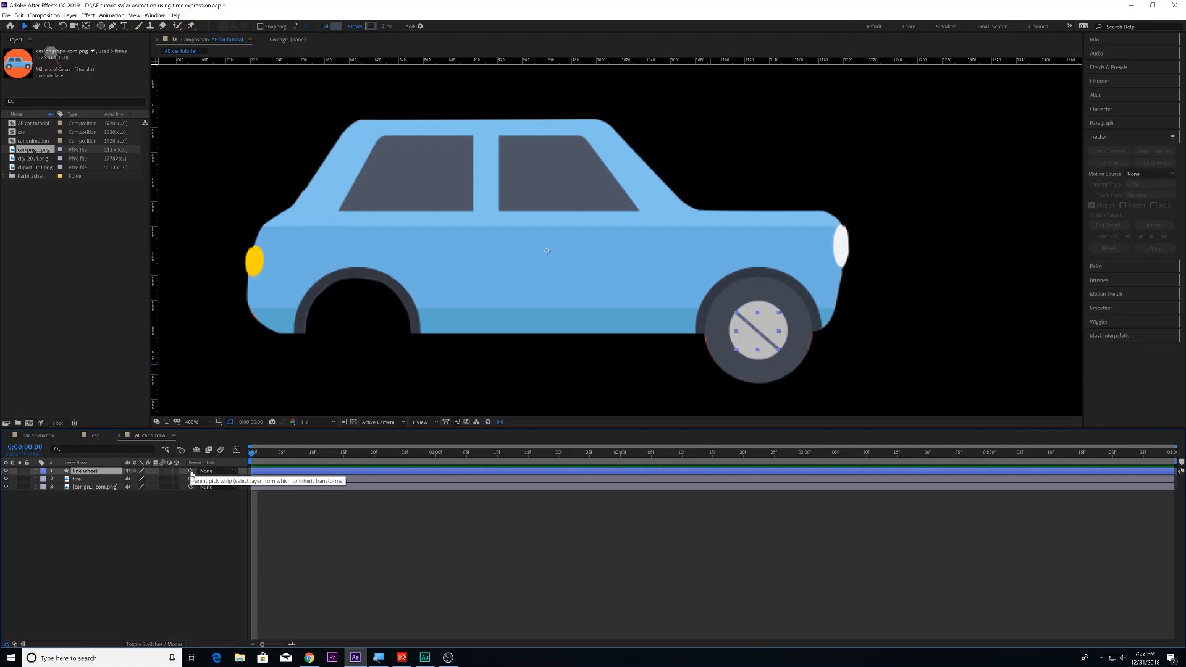
left_click_drag(191, 472, 83, 480)
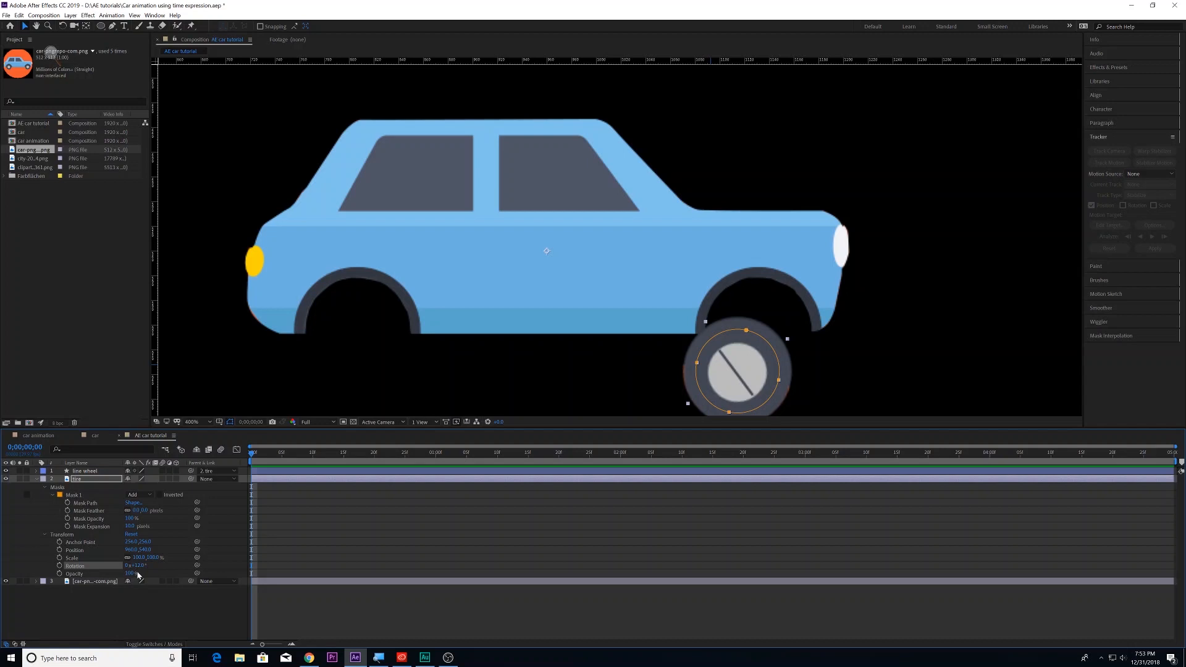
Undo the tire layer's test rotation and move its anchor point to the centre of the front wheel.
key("ctrl+z")
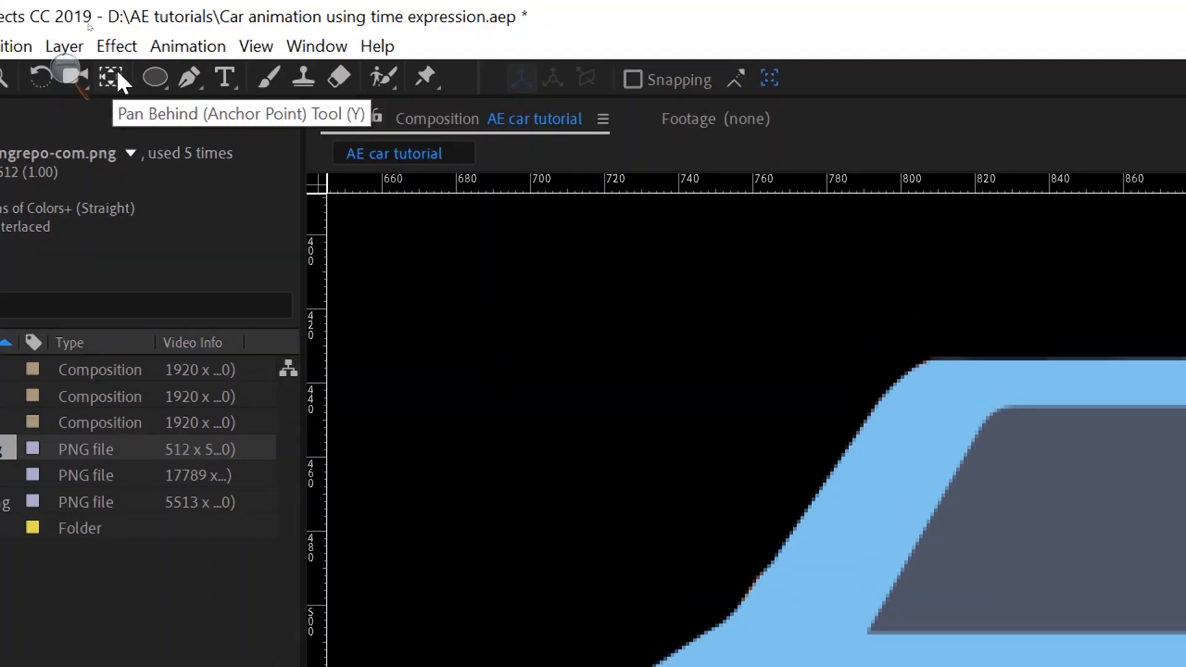
left_click(108, 77)
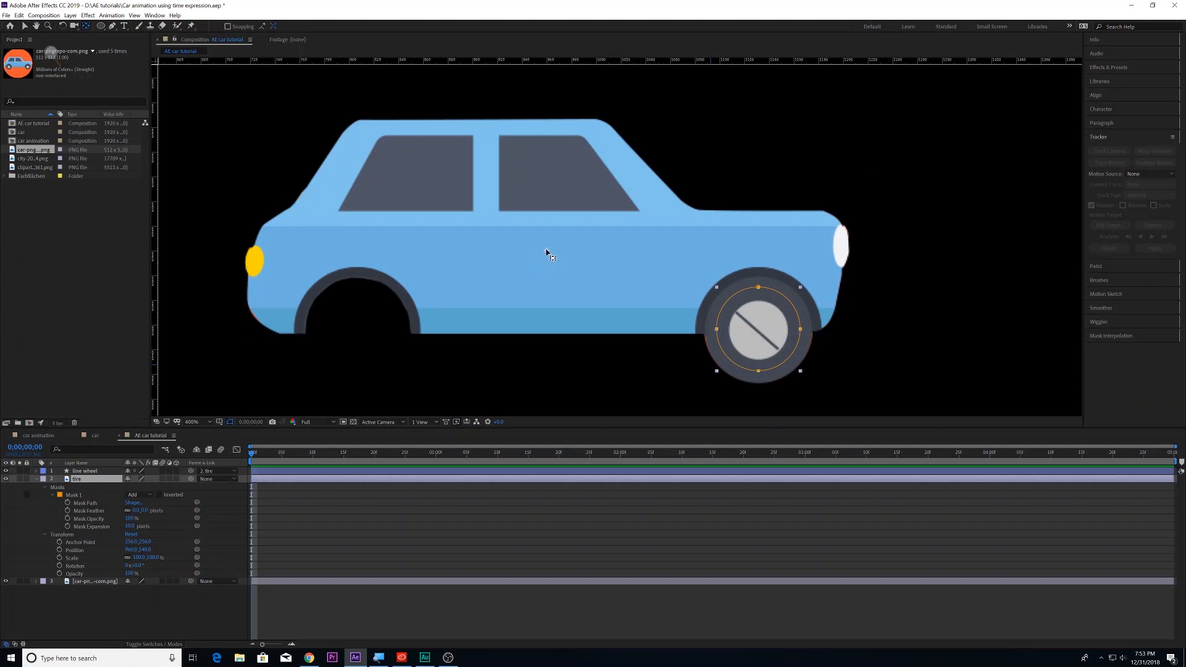
mouse_move(548, 254)
left_mouse_down()
mouse_move(698, 322)
mouse_move(759, 334)
left_mouse_up()
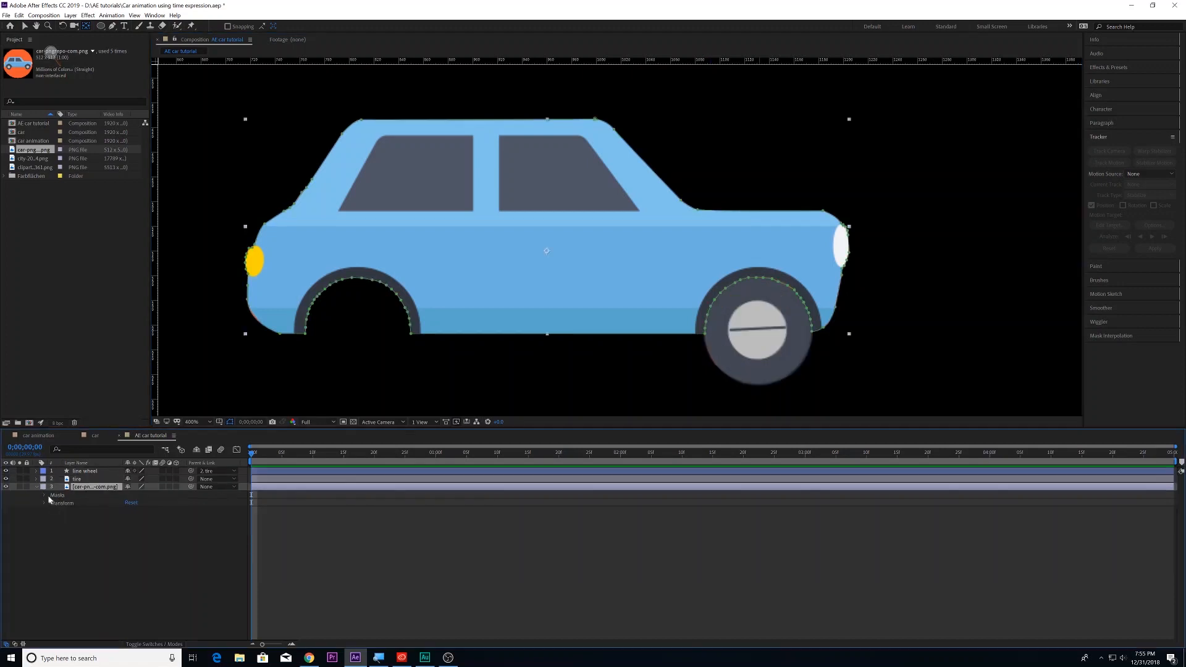
Set the mask feather of the car body layer's Mask 1 to 2 pixels.
left_click(44, 495)
left_click(53, 503)
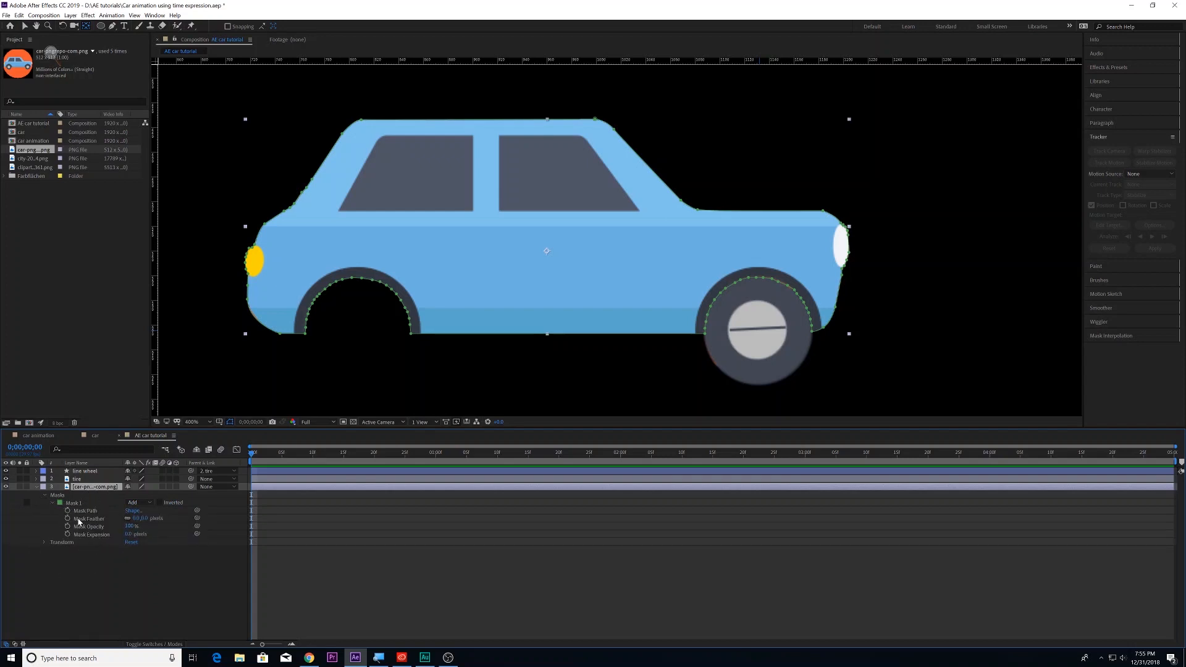
left_click(44, 496)
left_click(44, 496)
left_click(134, 518)
type("2")
key("Return")
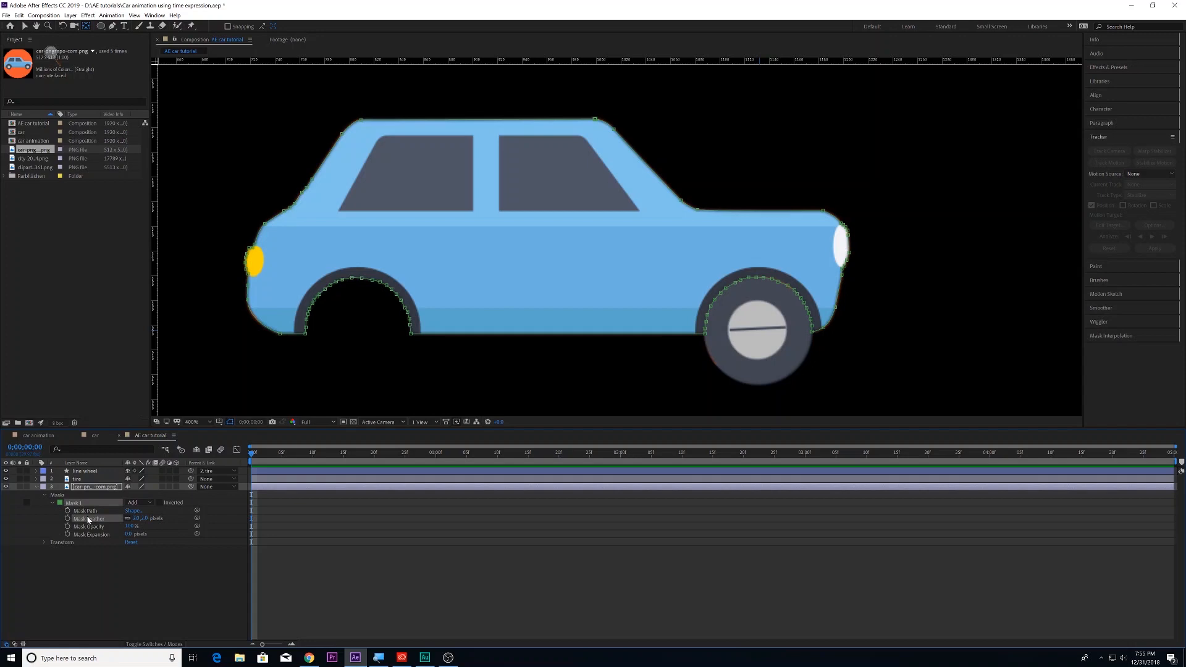
Set the mask feather of the tire layer's mask to 1 pixel and collapse the layer's properties.
left_click(75, 479)
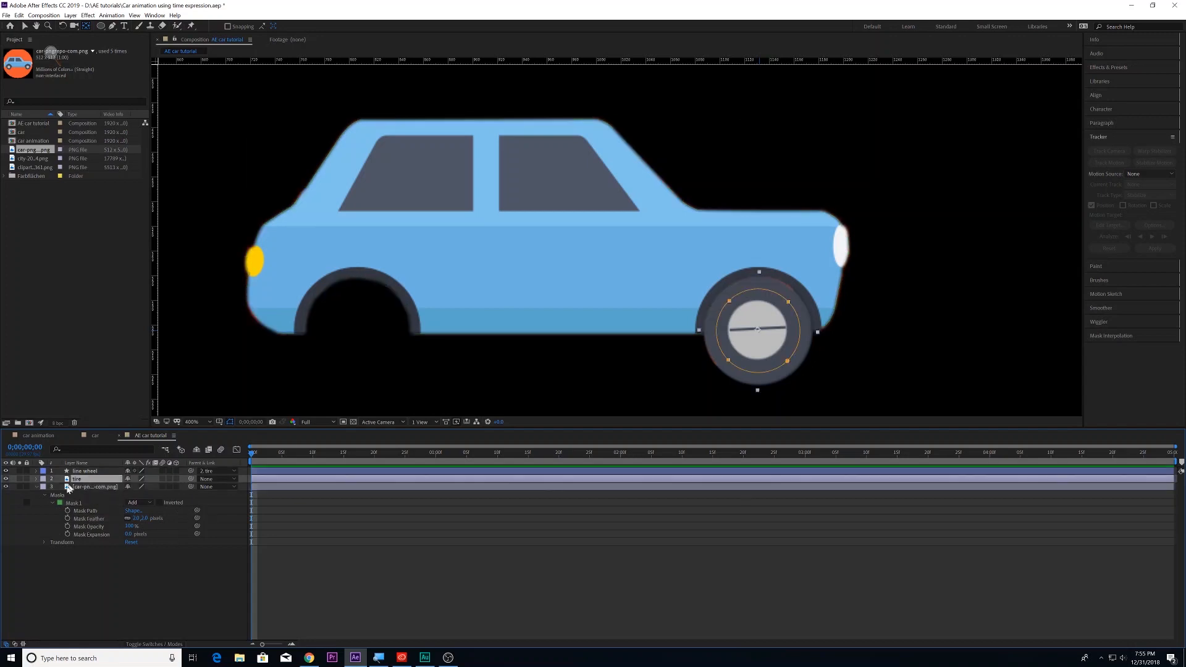
key("f")
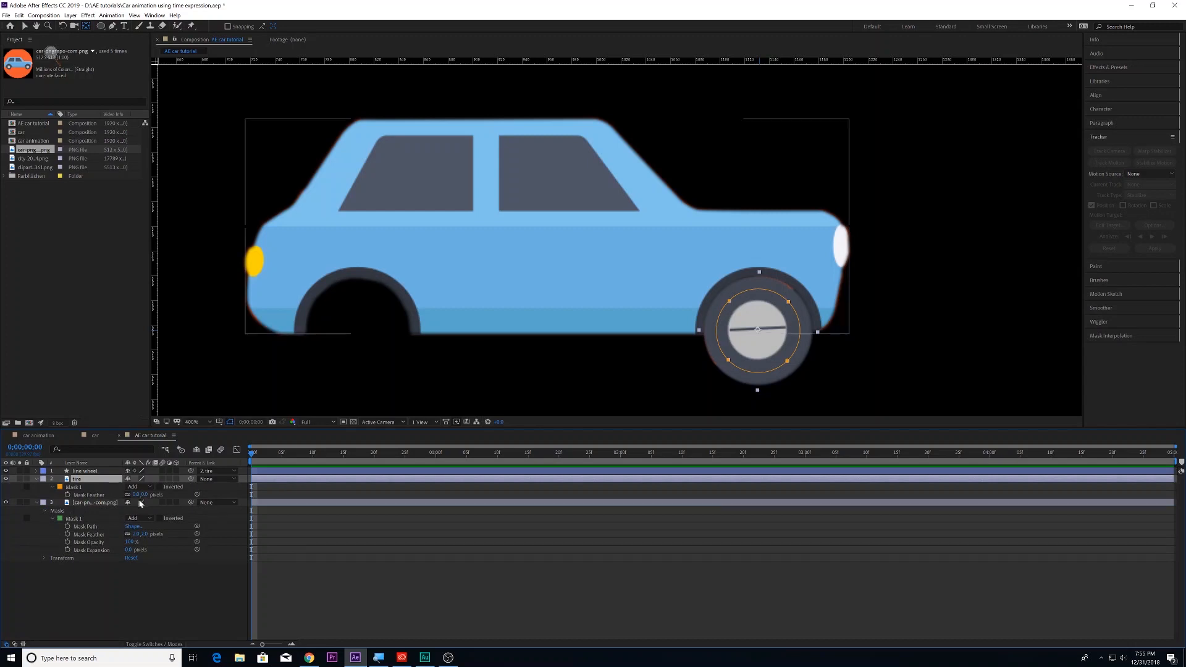
left_click(137, 495)
type("2")
key("Return")
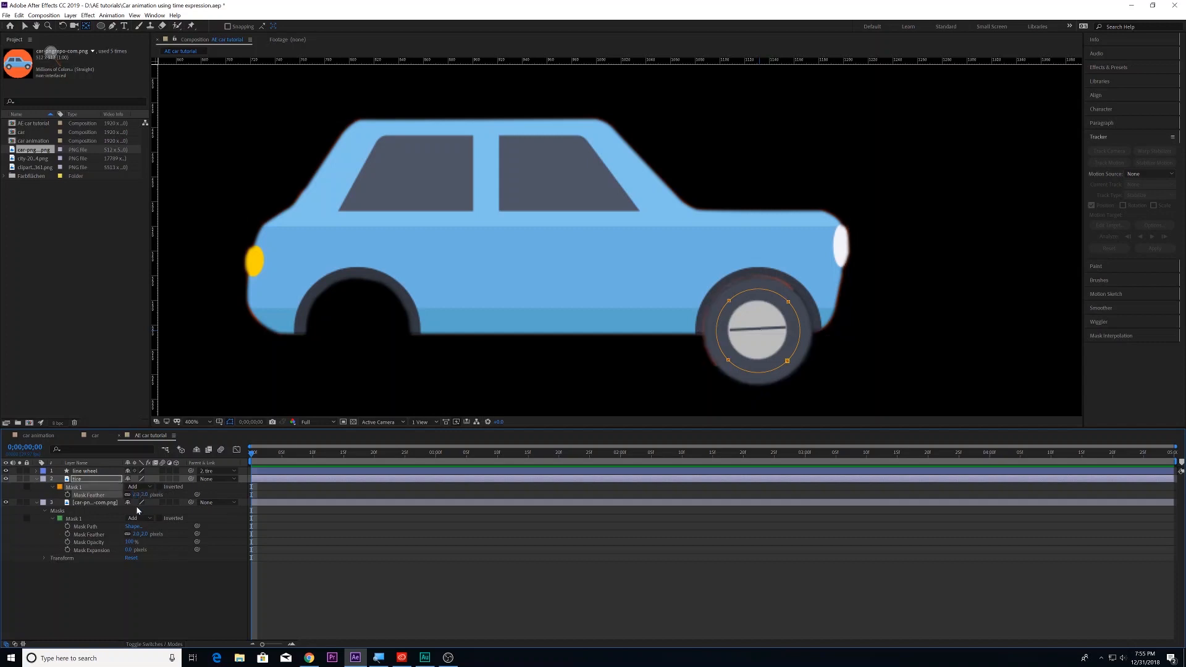
left_click(136, 494)
type("1")
key("Return")
left_click(36, 479)
left_click(36, 487)
left_click(36, 479)
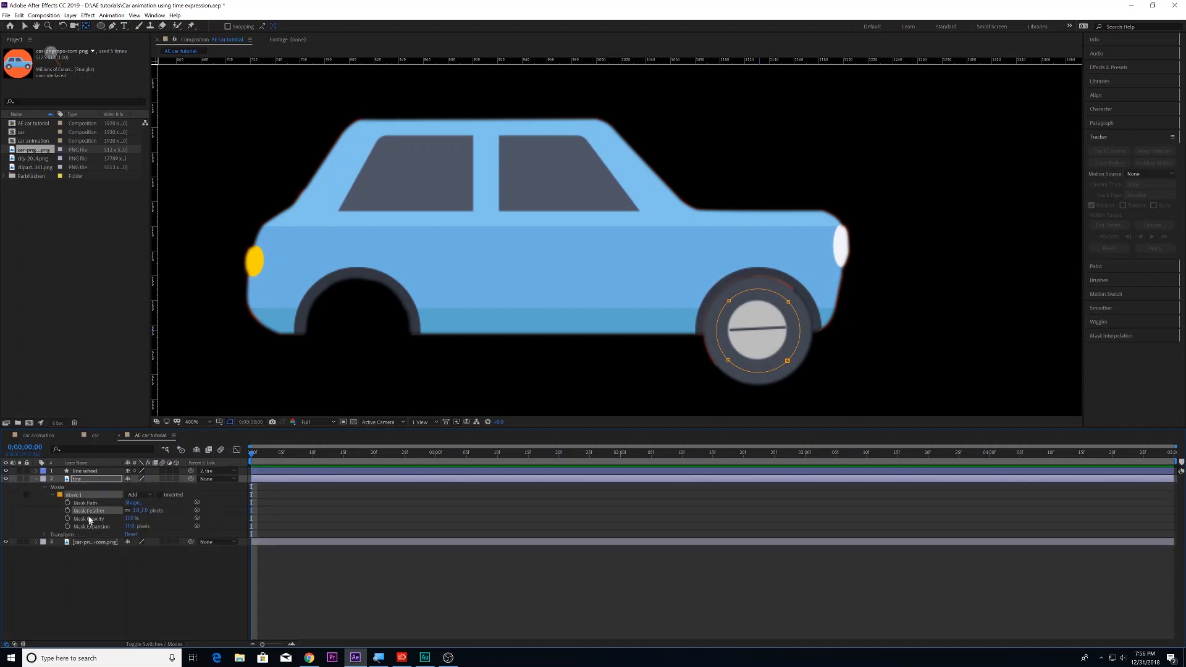
left_click(44, 487)
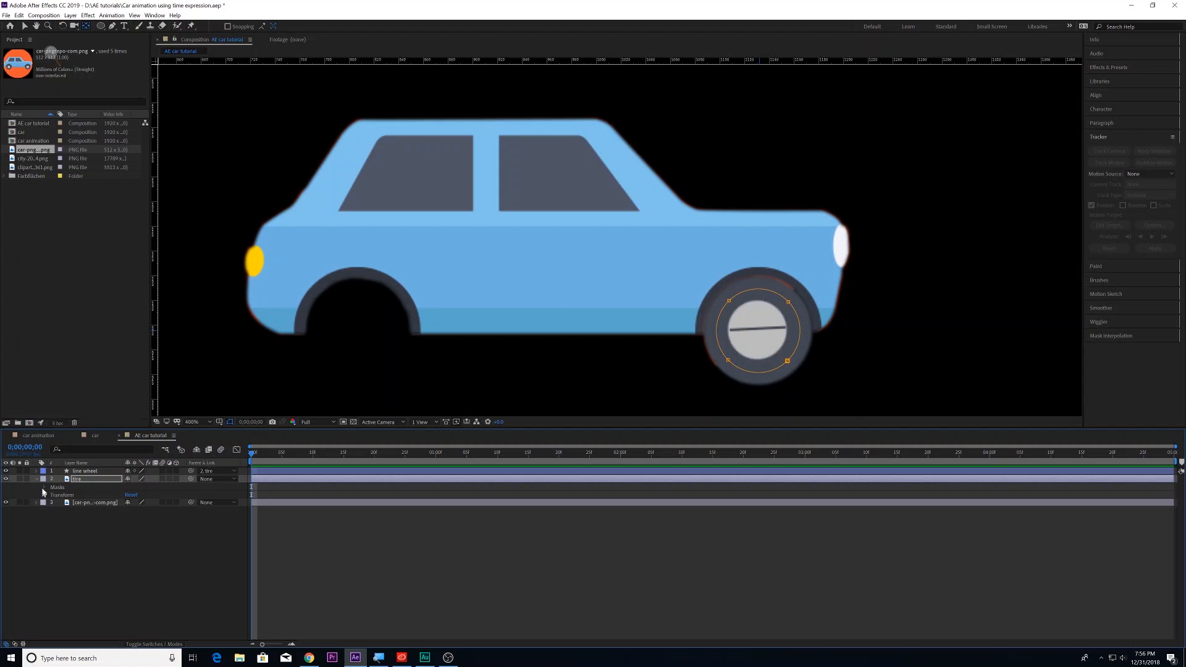
left_click(35, 480)
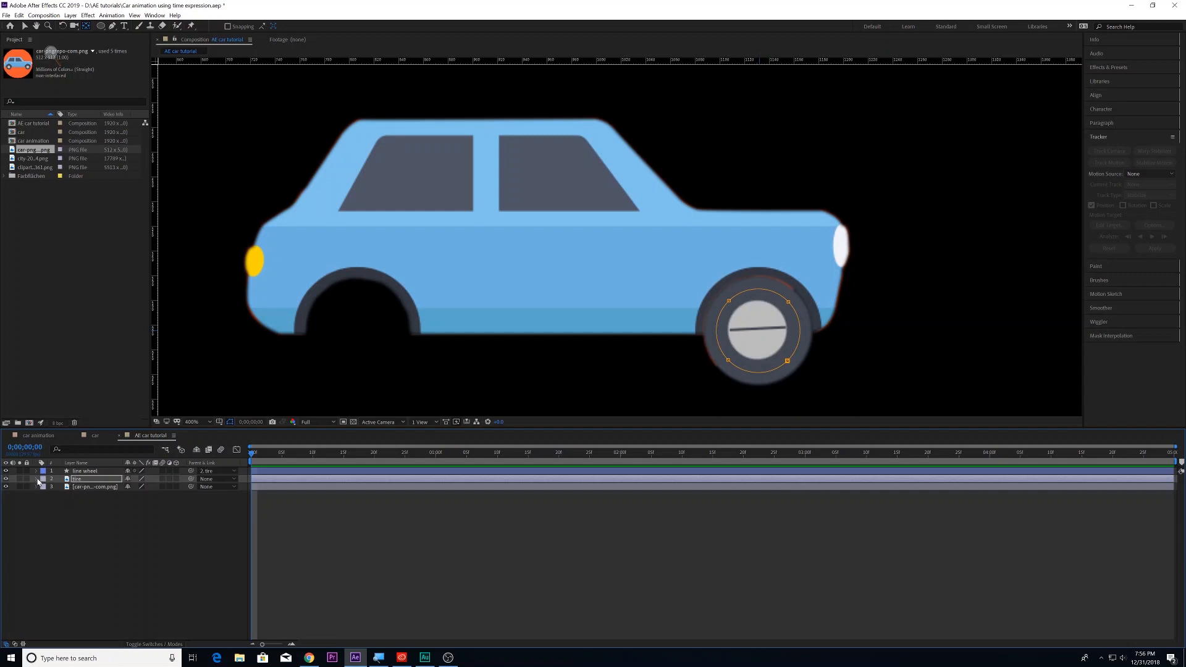
Add the expression time*1000 to the tire layer's Rotation property.
left_click(36, 479)
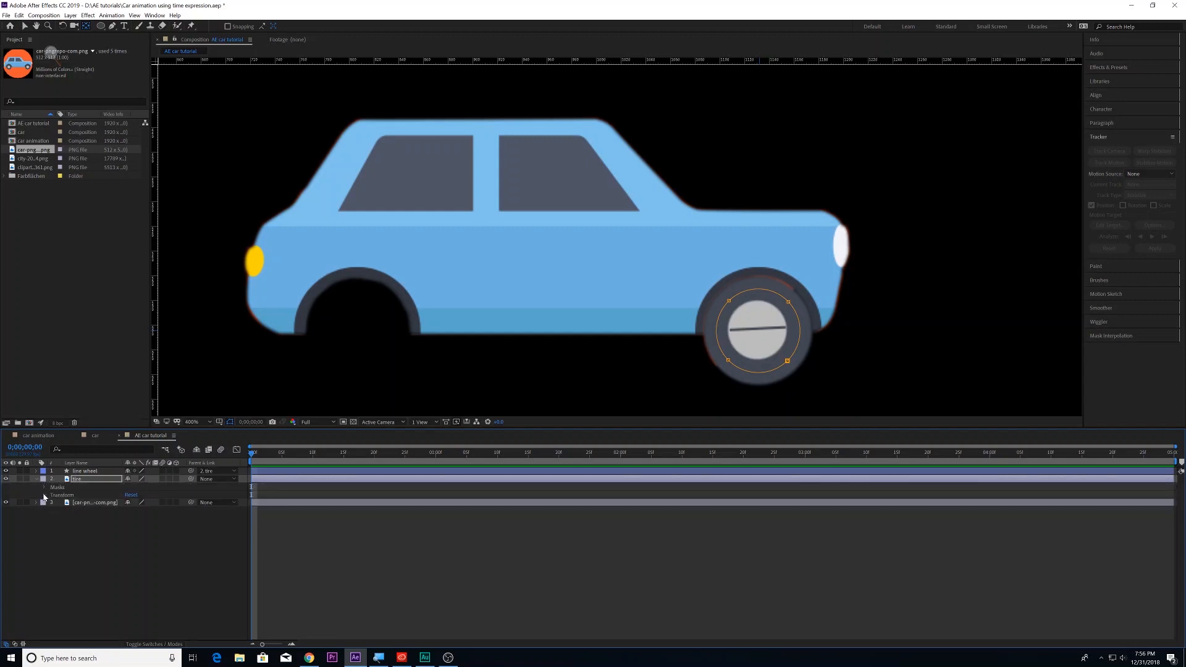
left_click(44, 496)
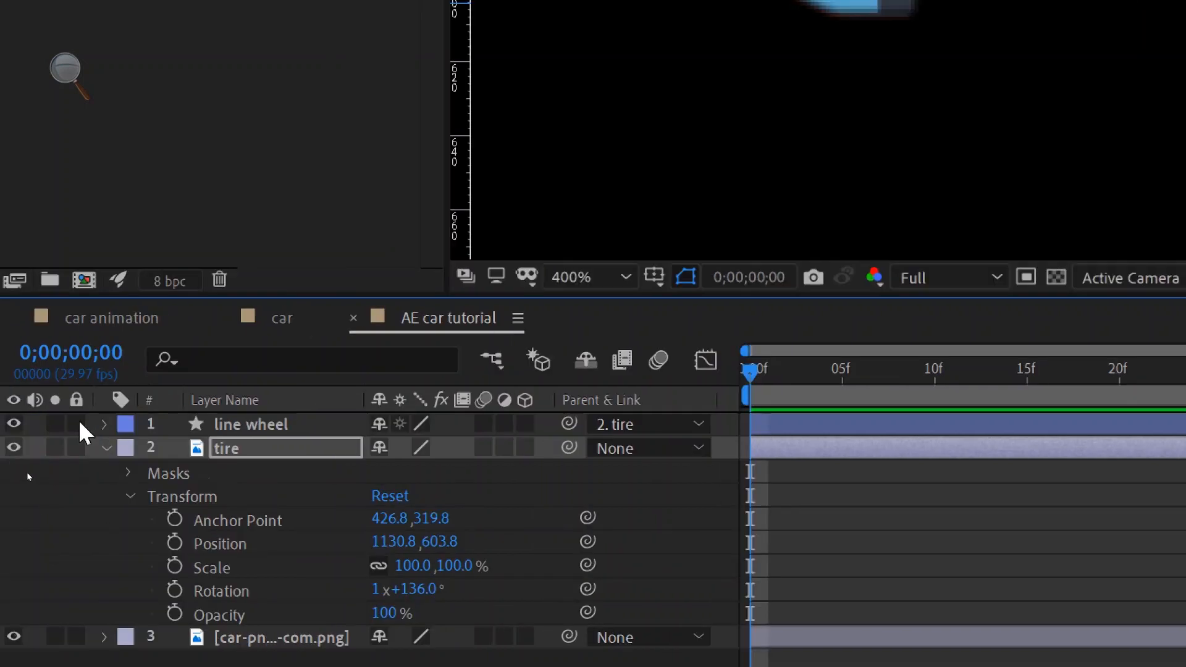
left_click(105, 448)
left_click(105, 448)
left_click(175, 590, "alt")
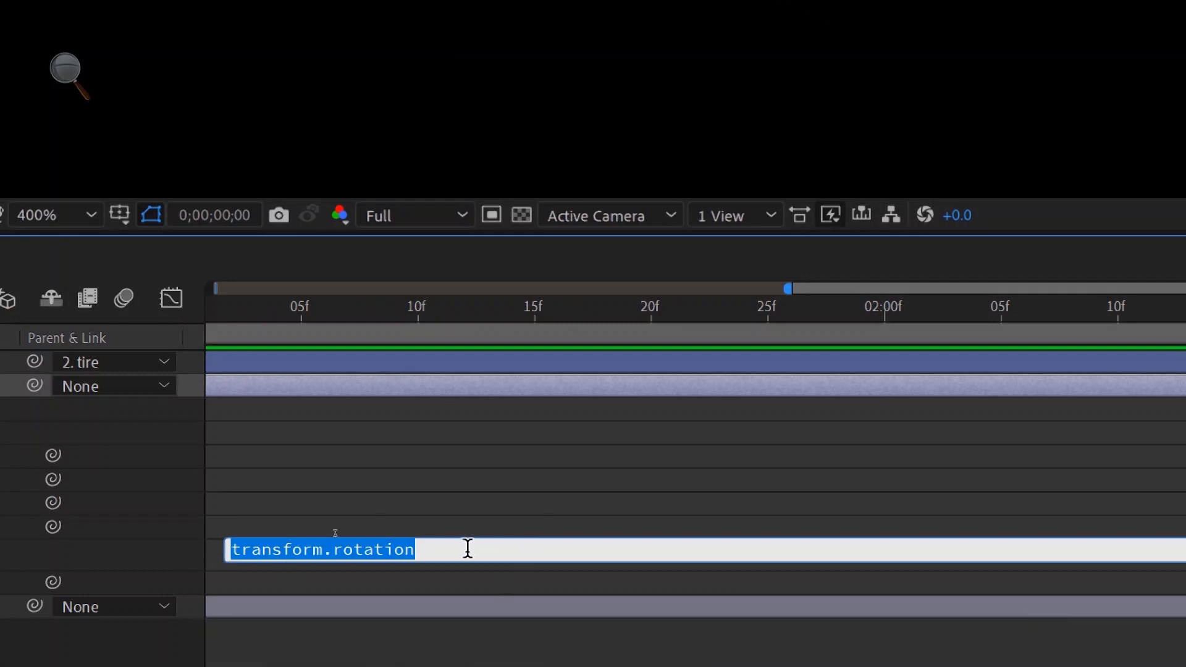
type("time")
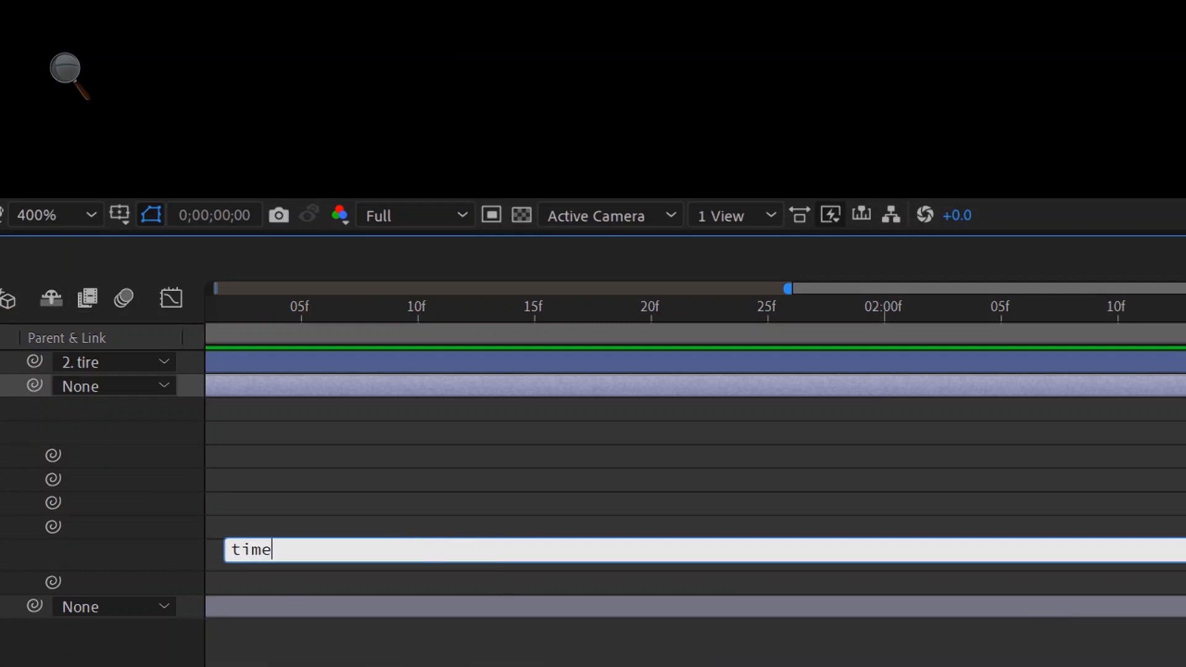
type("*1000")
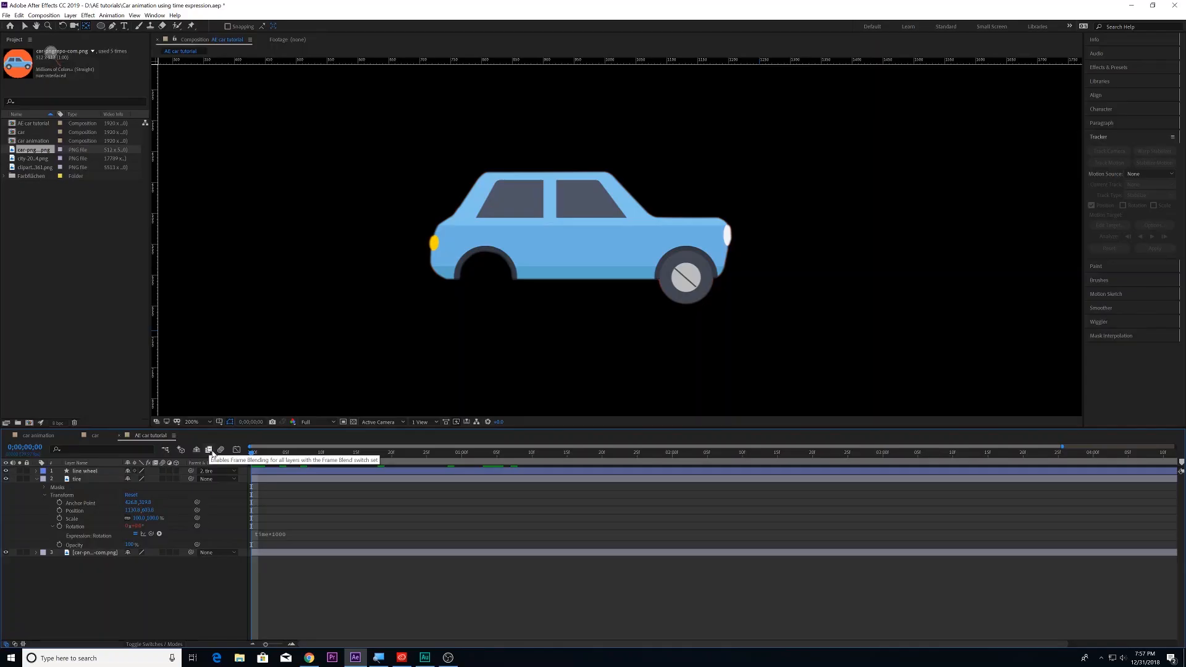
Preview the front wheel's rotation and save the project.
key("space")
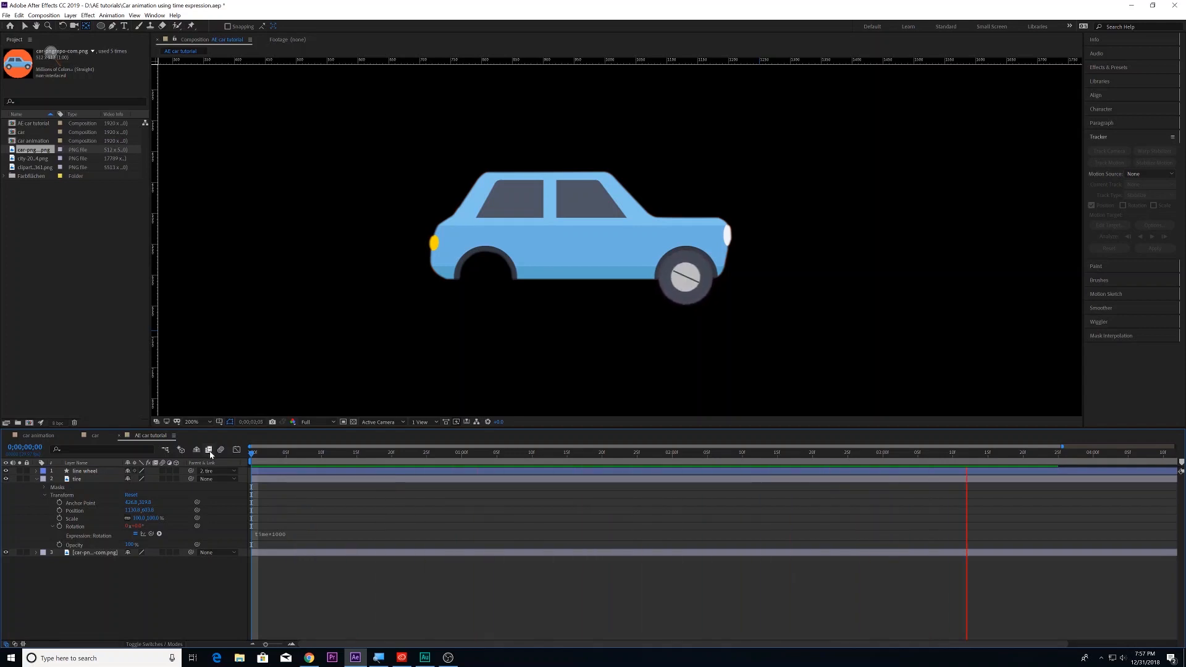
key("space")
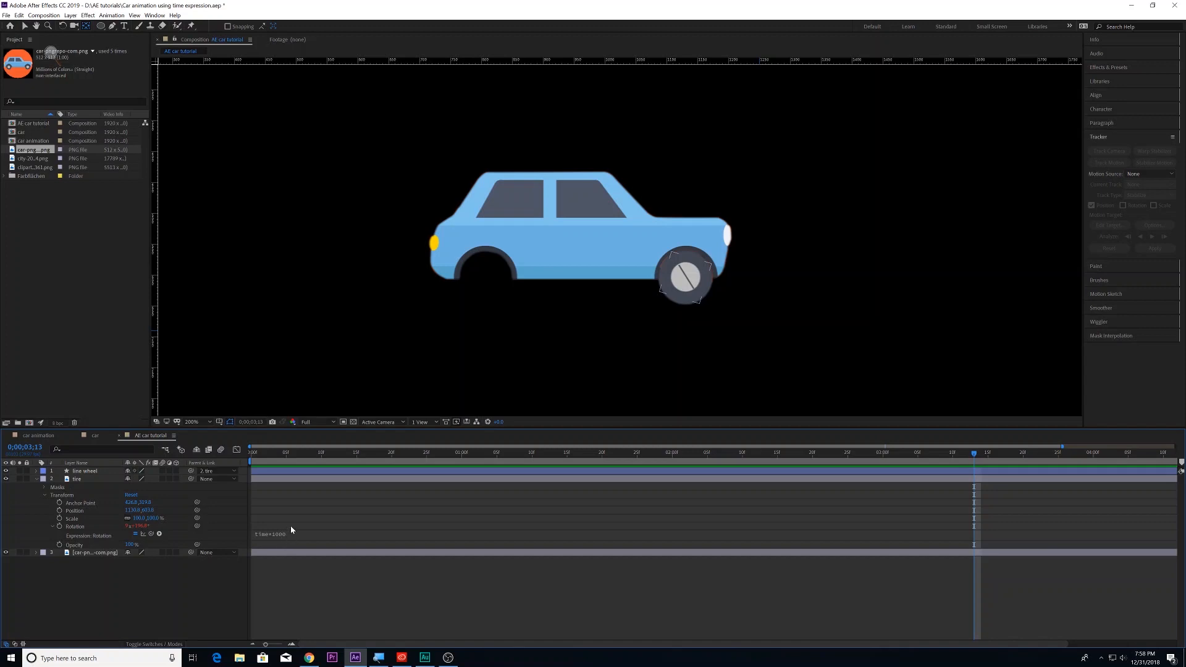
left_click(301, 454)
left_click_drag(270, 456, 233, 453)
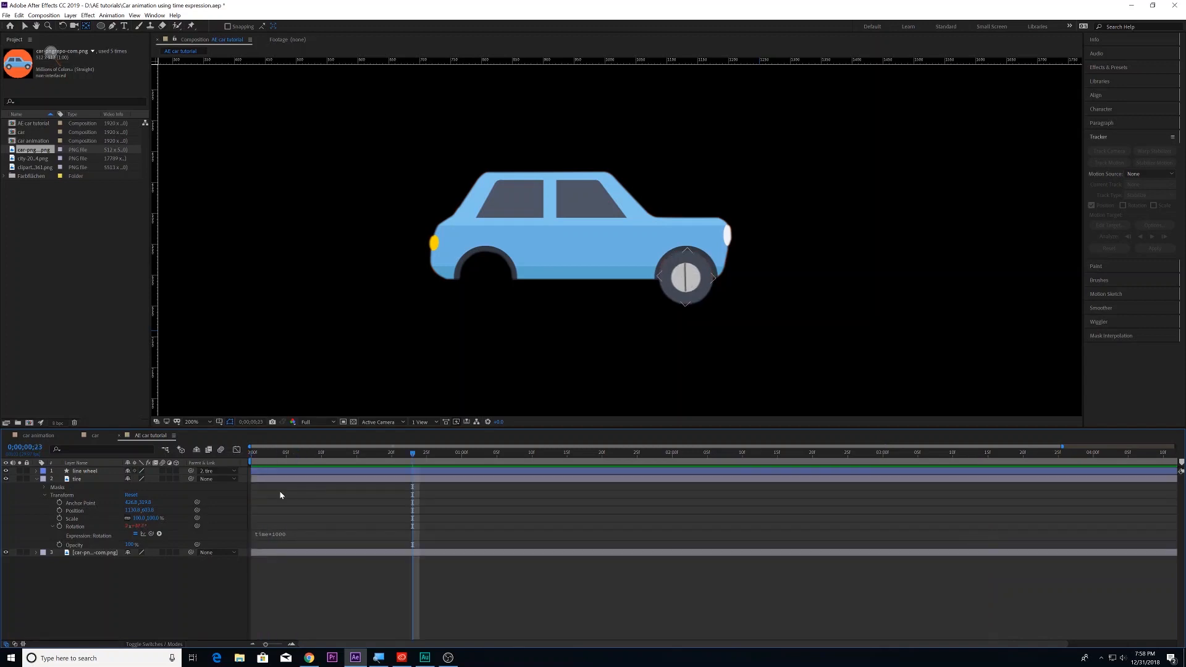
key("ctrl+s")
Duplicate the tire layer and move the copy into the rear wheel arch, then preview the motion.
left_click(77, 479)
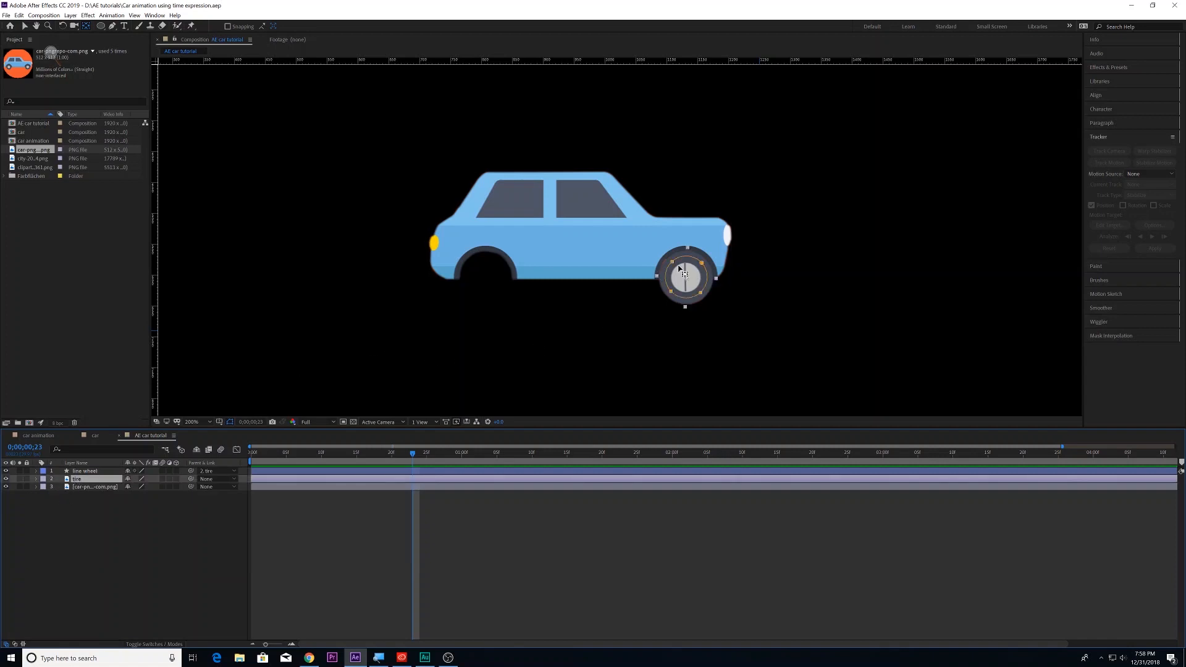
key("v")
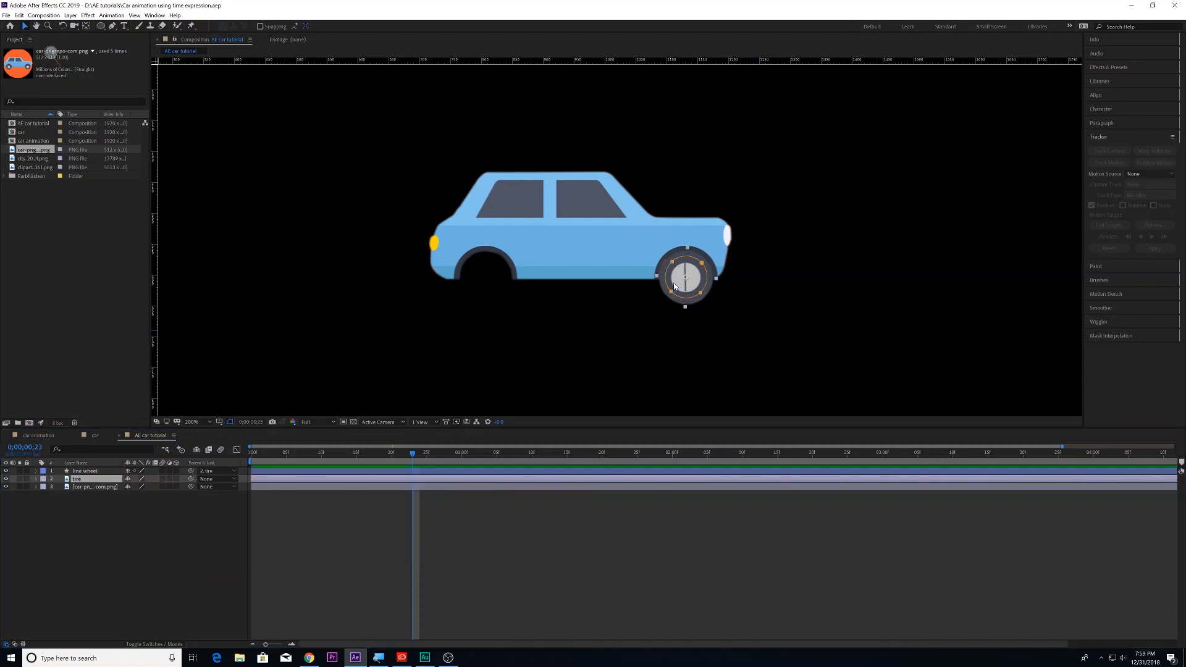
left_click(85, 481)
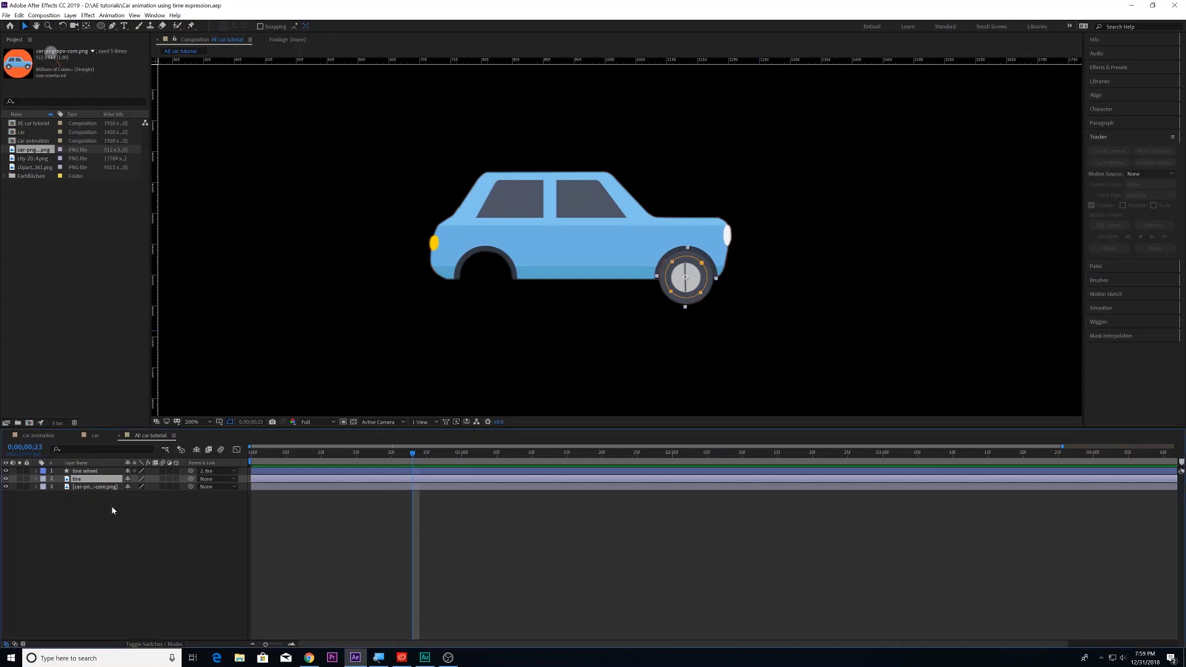
key("ctrl+d")
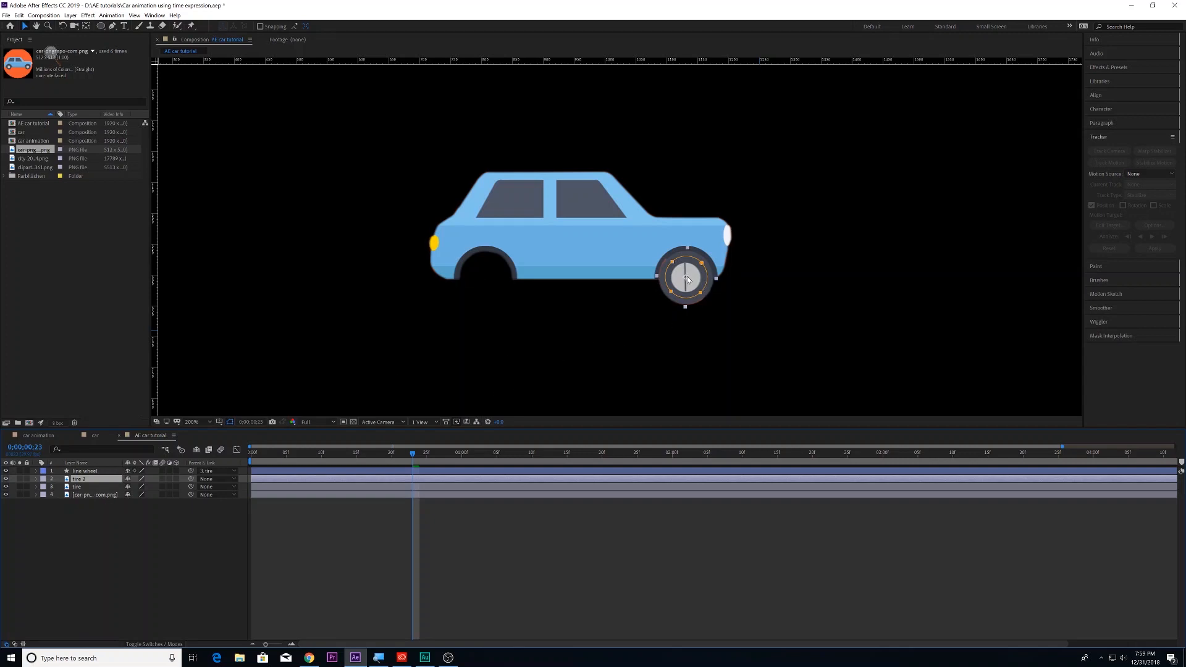
left_click_drag(695, 280, 495, 280)
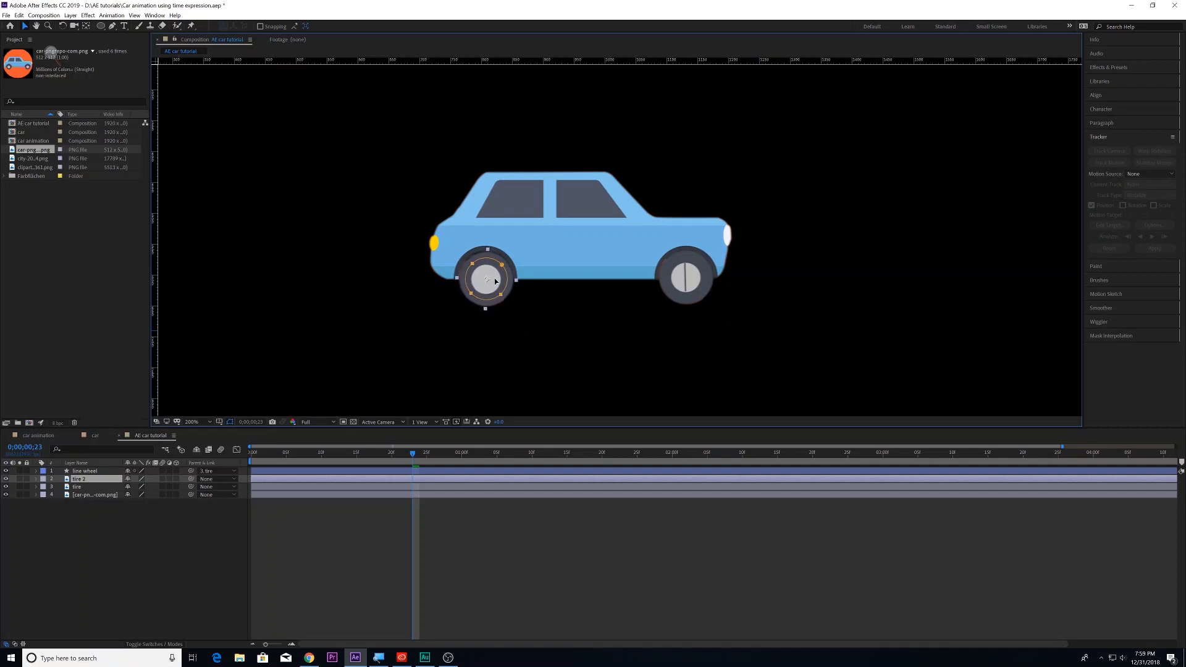
key("space")
key("space")
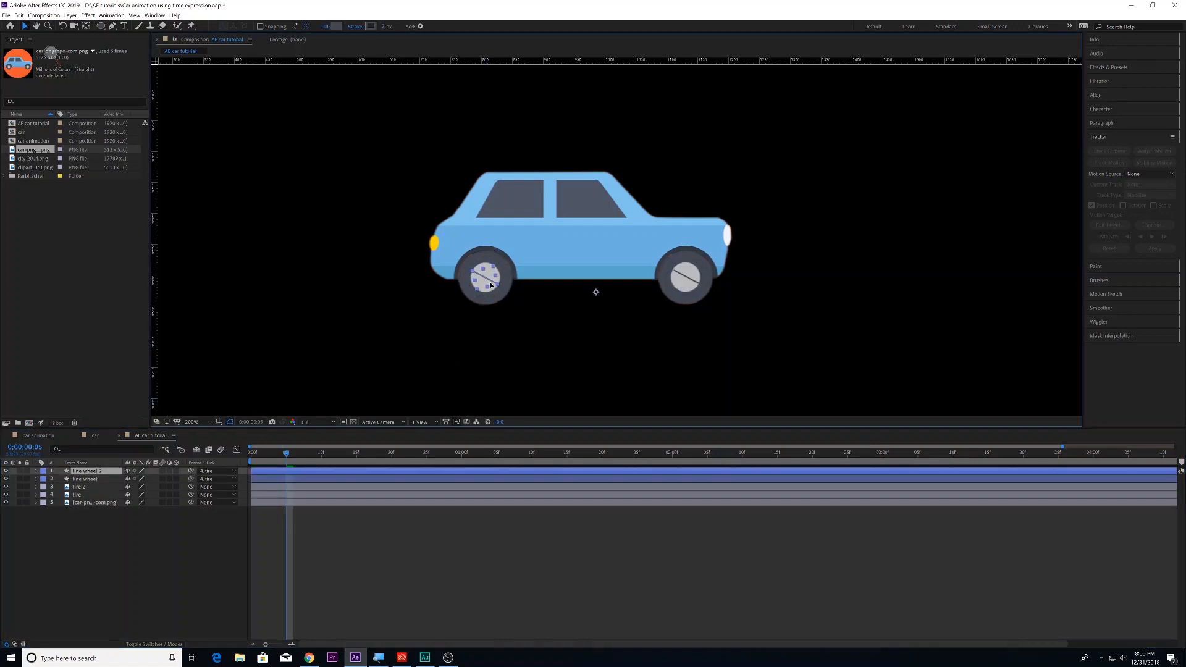
Parent the "line wheel 2" layer to the "tire 2" layer and preview the animation from the first frame.
key("Return")
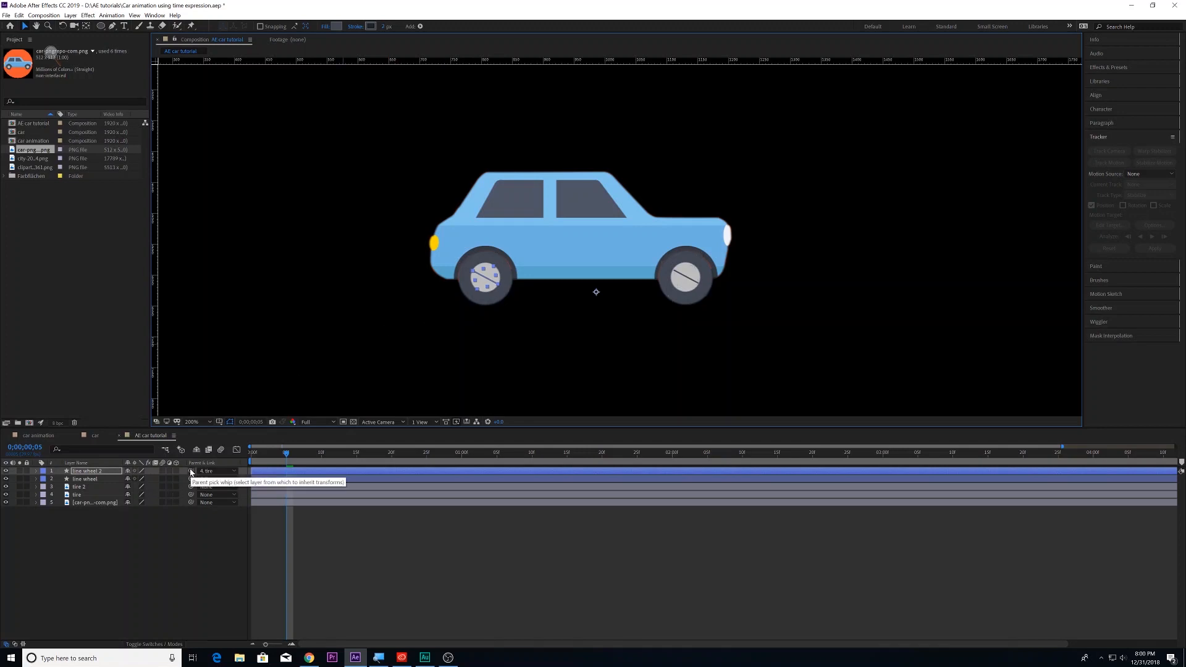
left_click_drag(191, 472, 79, 493)
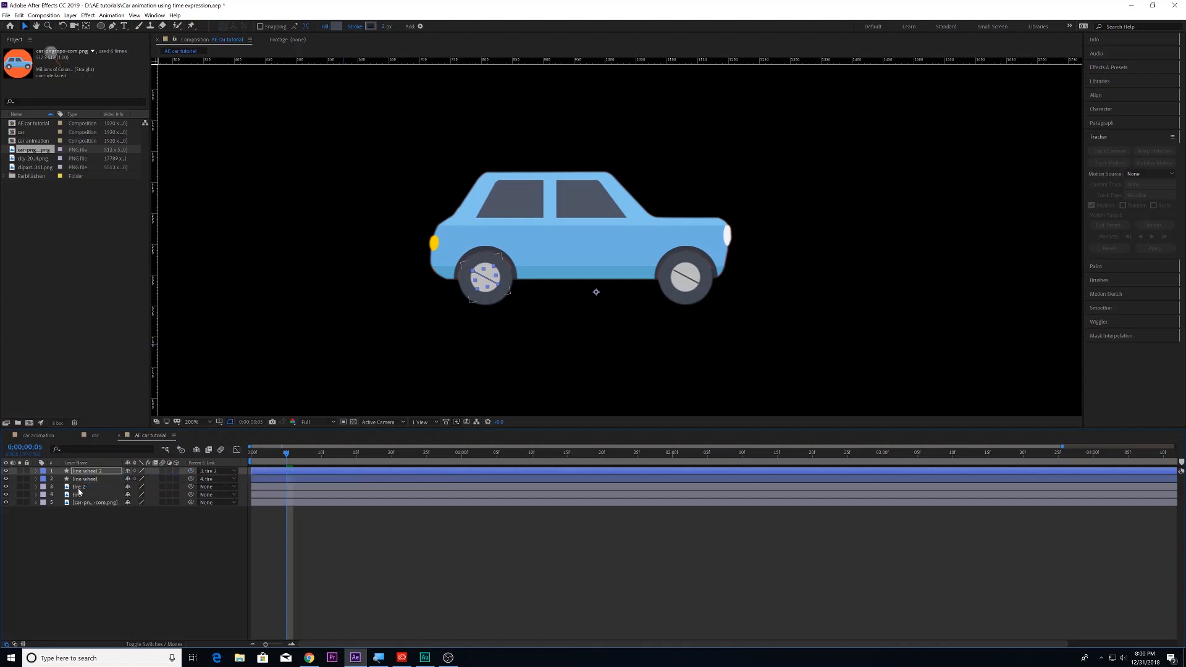
left_click_drag(291, 453, 188, 455)
key("space")
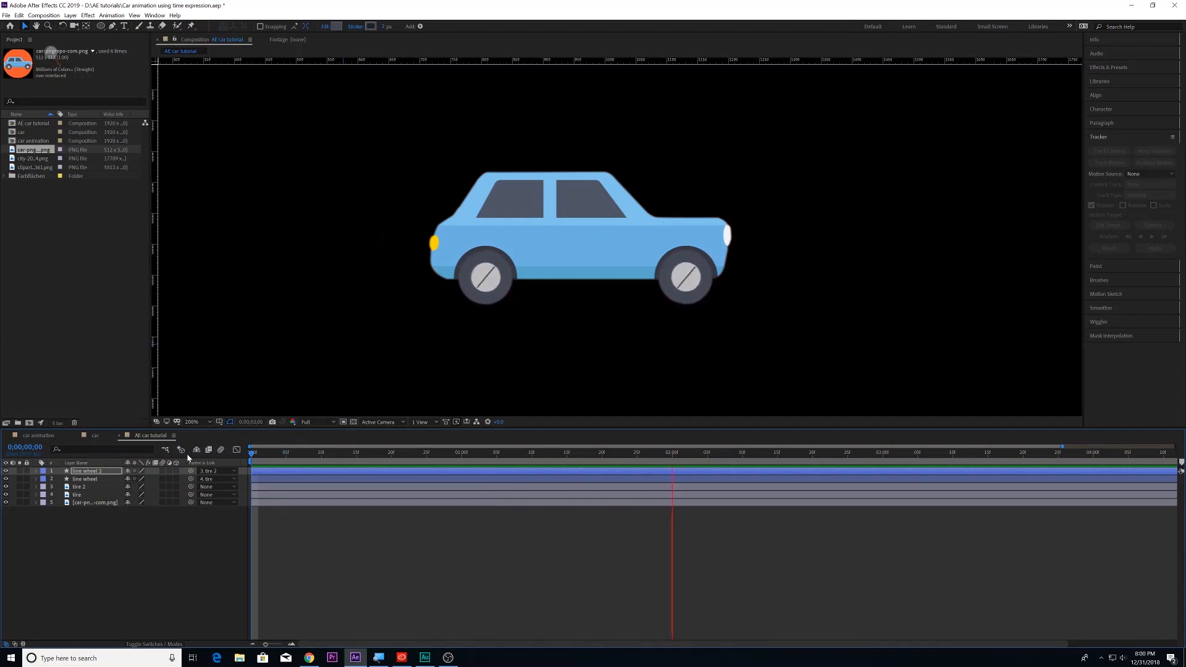
key("space")
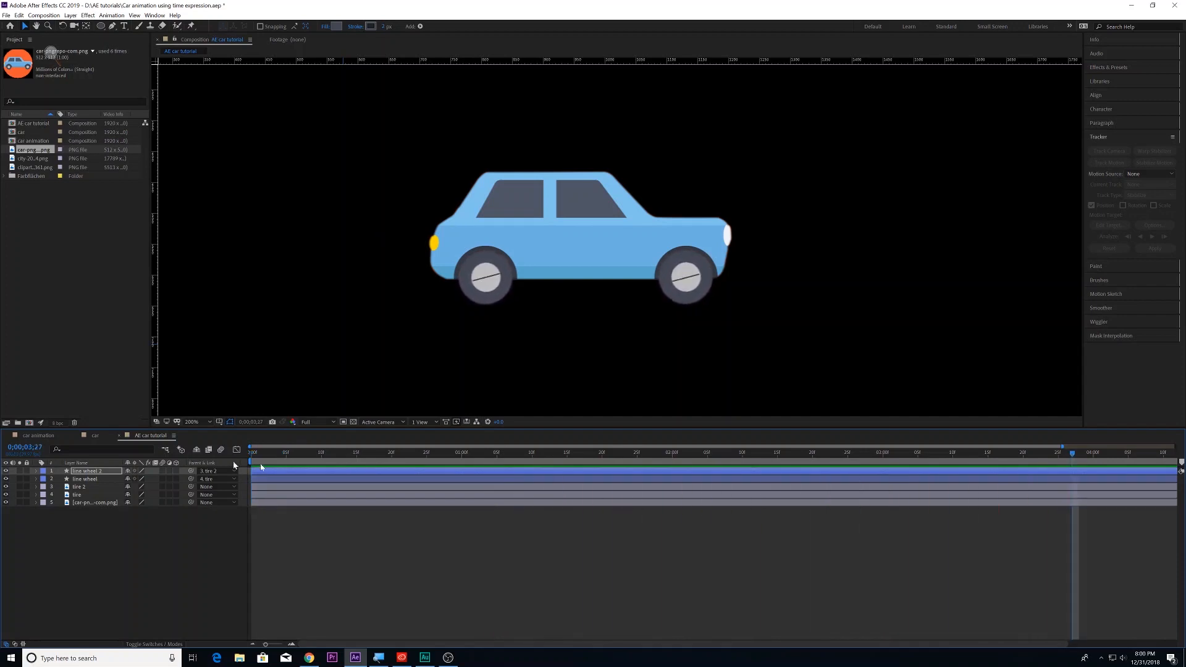
Replay the animation from the first frame and examine how both wheels and their hub lines rotate.
left_click_drag(390, 453, 211, 454)
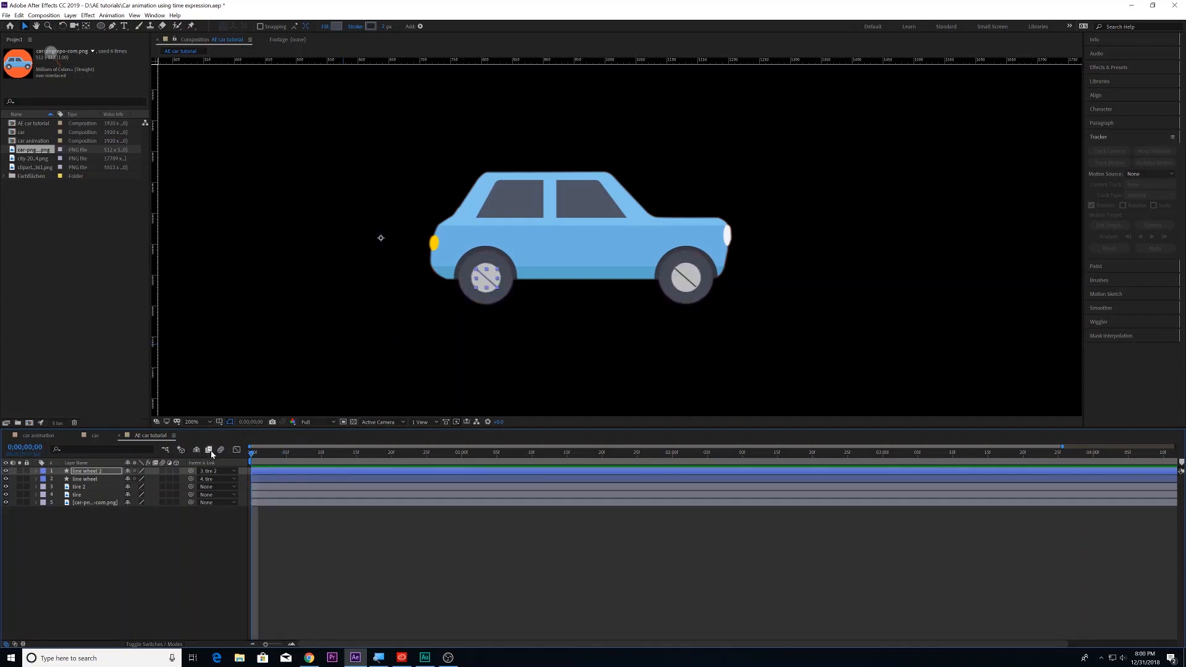
key("space")
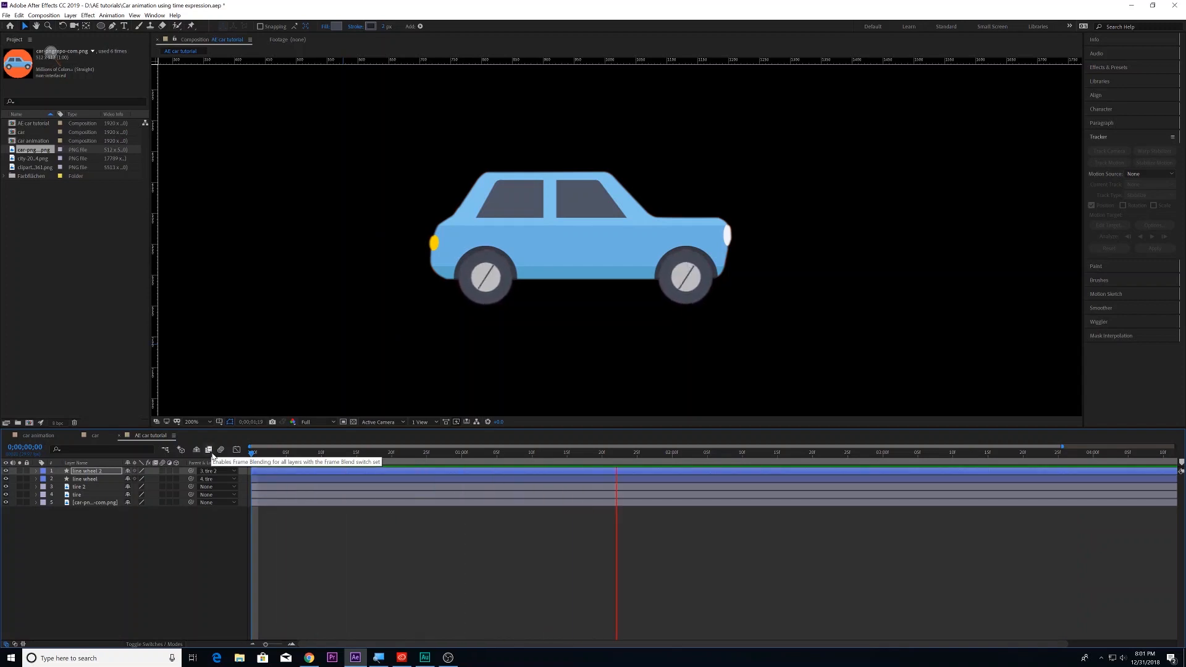
key("space")
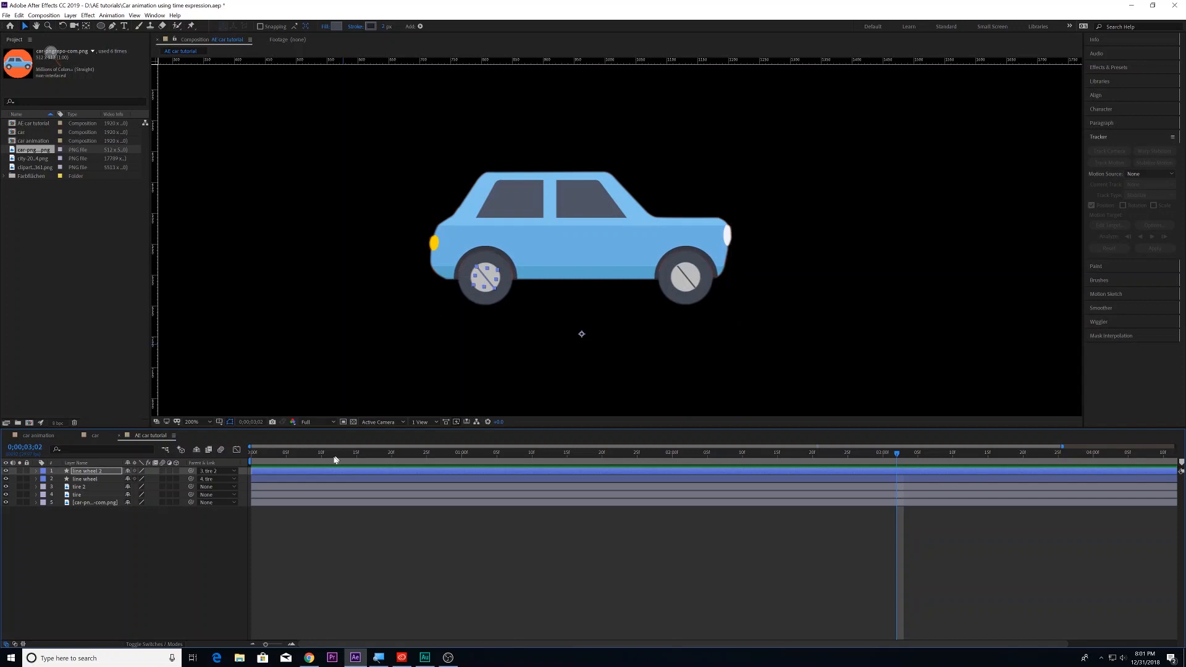
left_click_drag(337, 461, 213, 459)
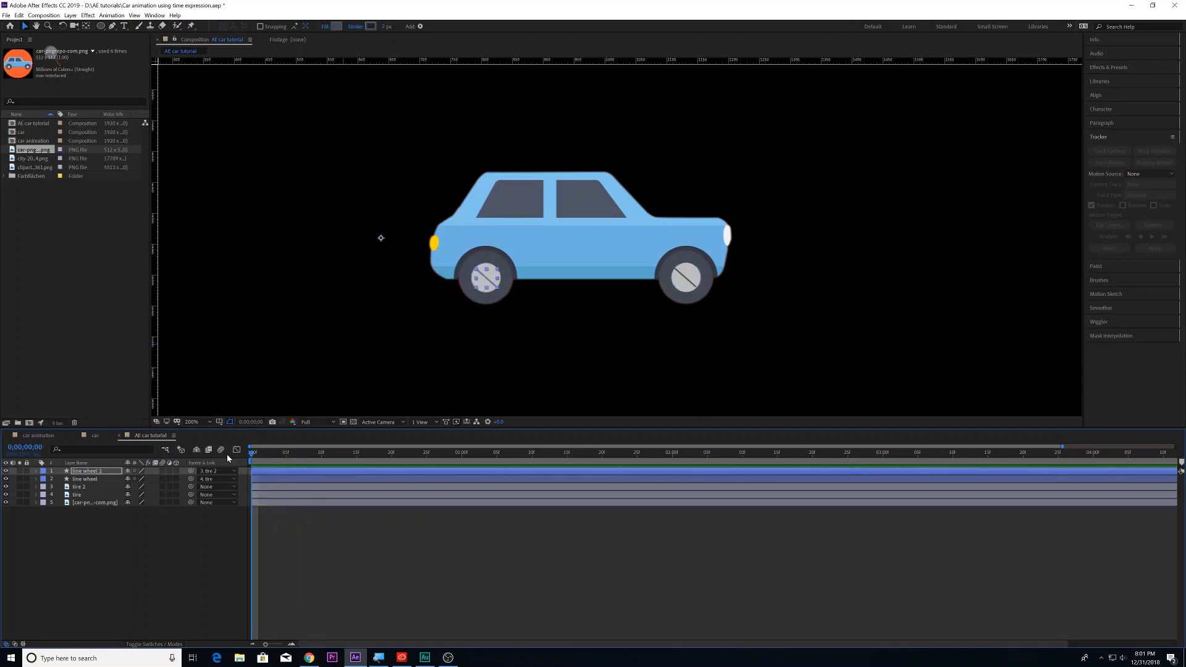
key("space")
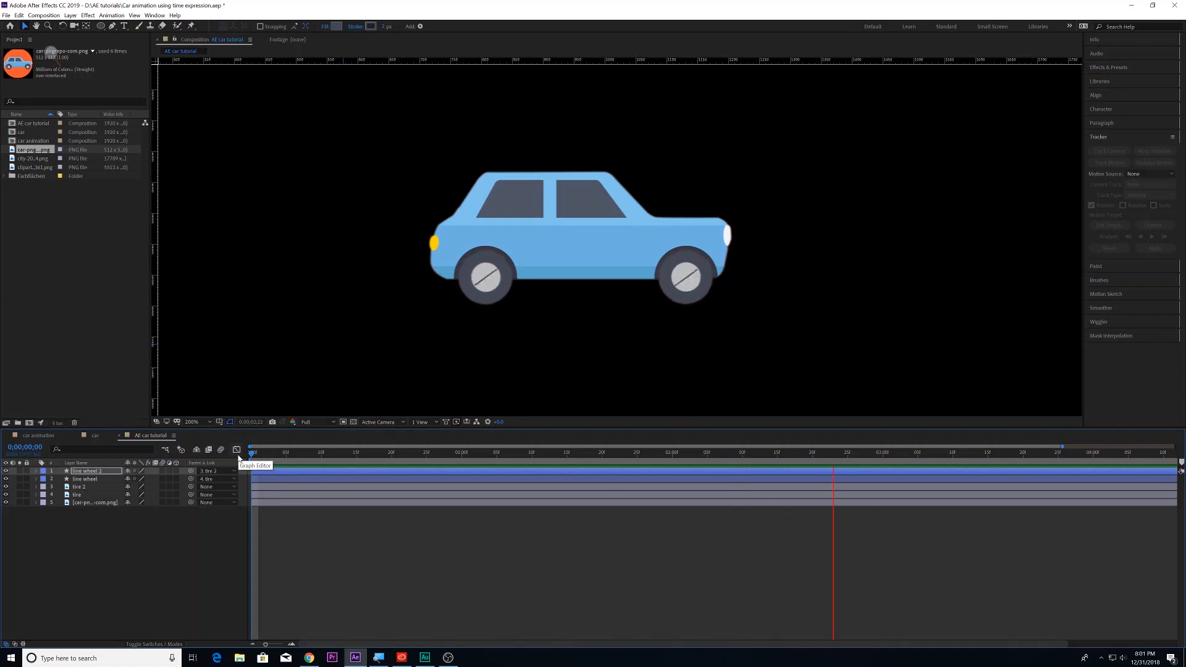
key("space")
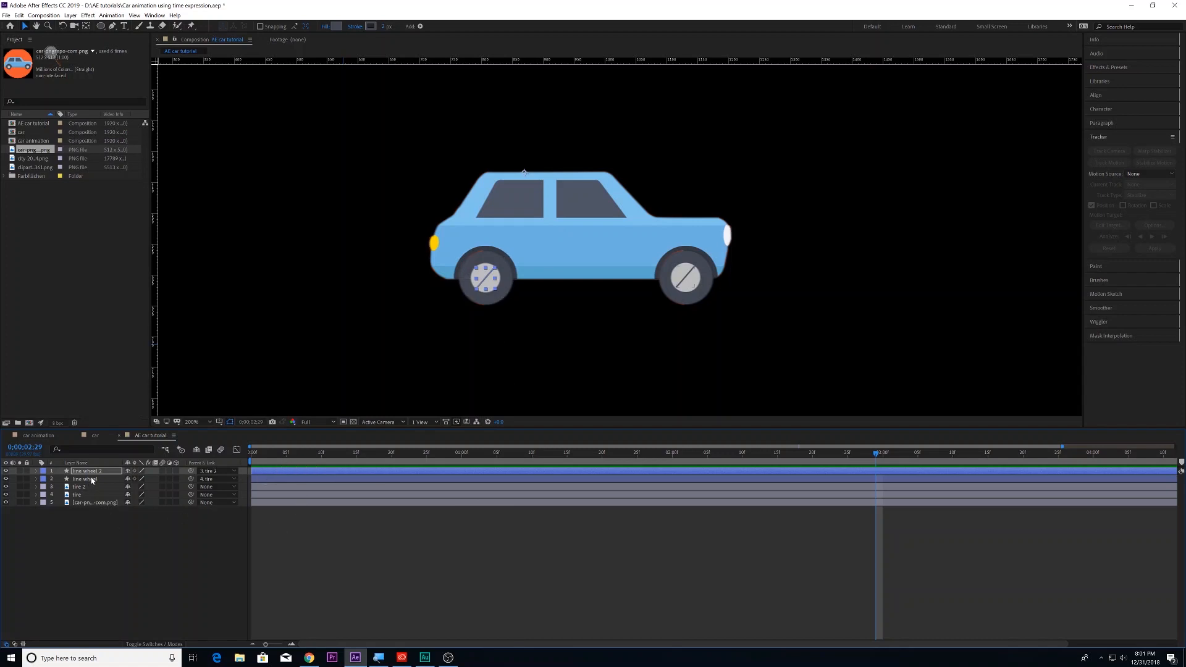
Select the car body layer and place its anchor point near the centre of the body with the Pan Behind tool.
left_click(68, 503)
left_click(90, 494)
left_click(97, 503)
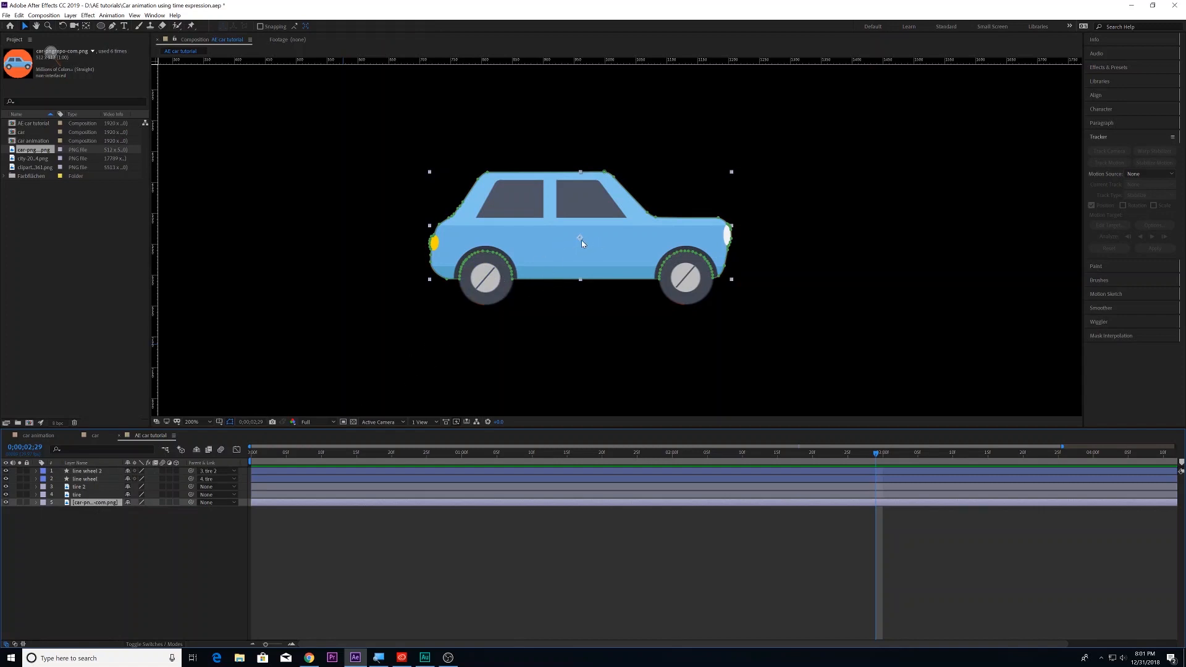
left_click(85, 26)
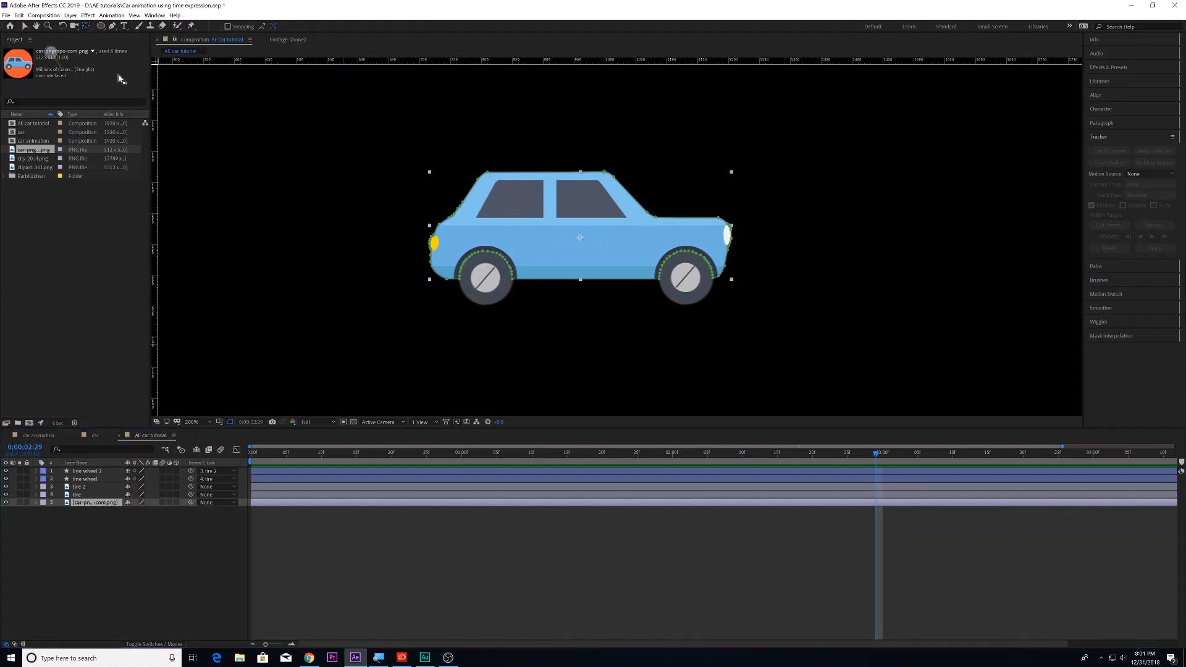
left_click_drag(581, 239, 576, 238)
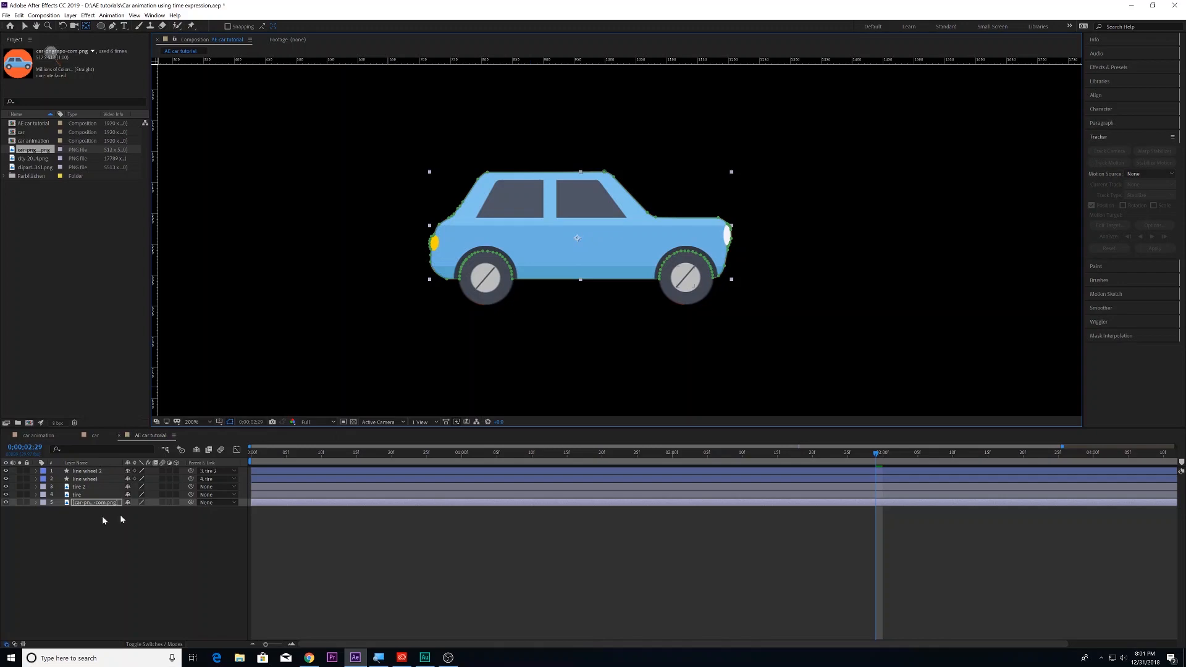
Add the expression wiggle(1,1) to the car body layer's Rotation, preview the motion and collapse the layer's properties.
left_click(93, 502)
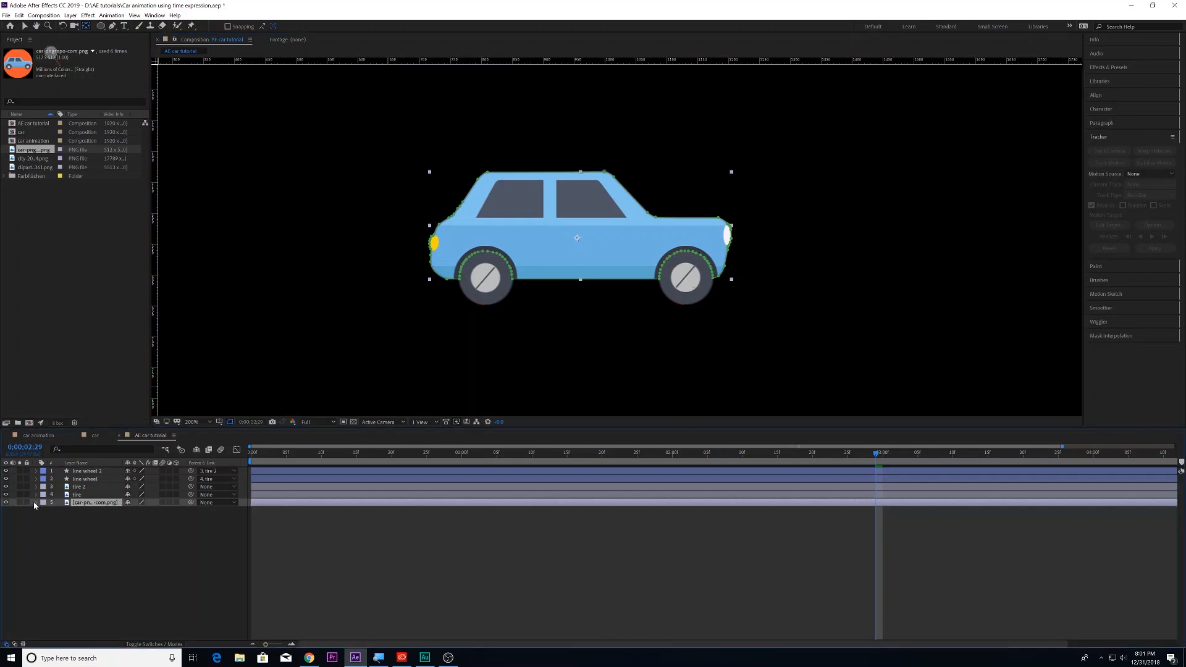
left_click(35, 503)
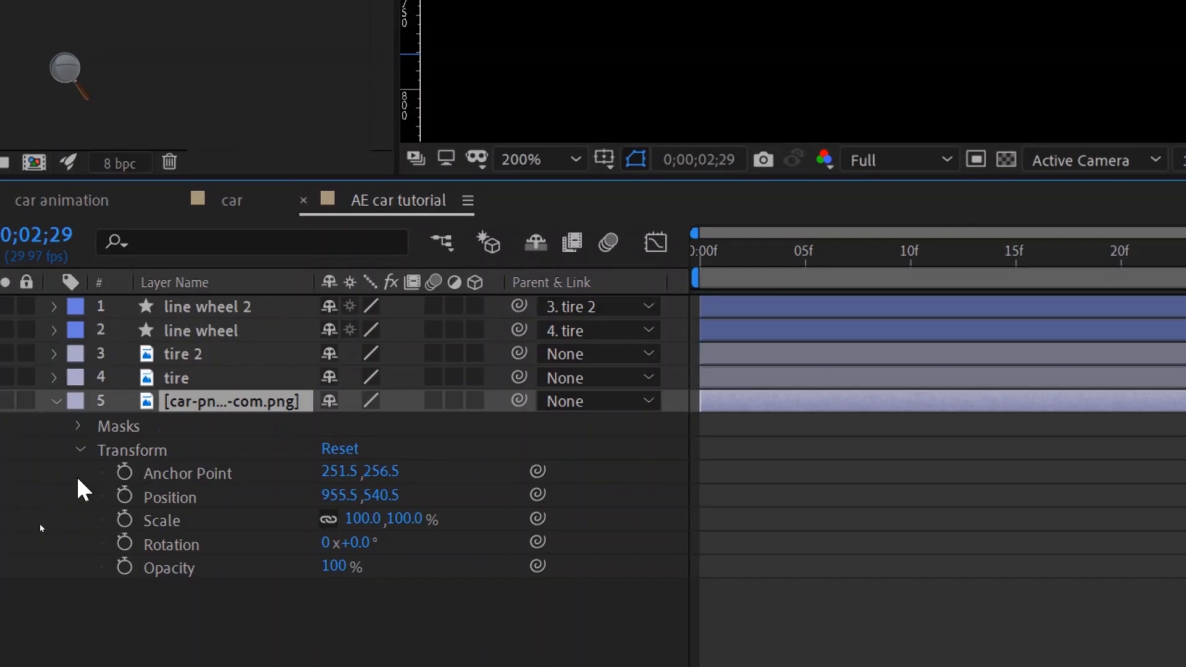
left_click(79, 449)
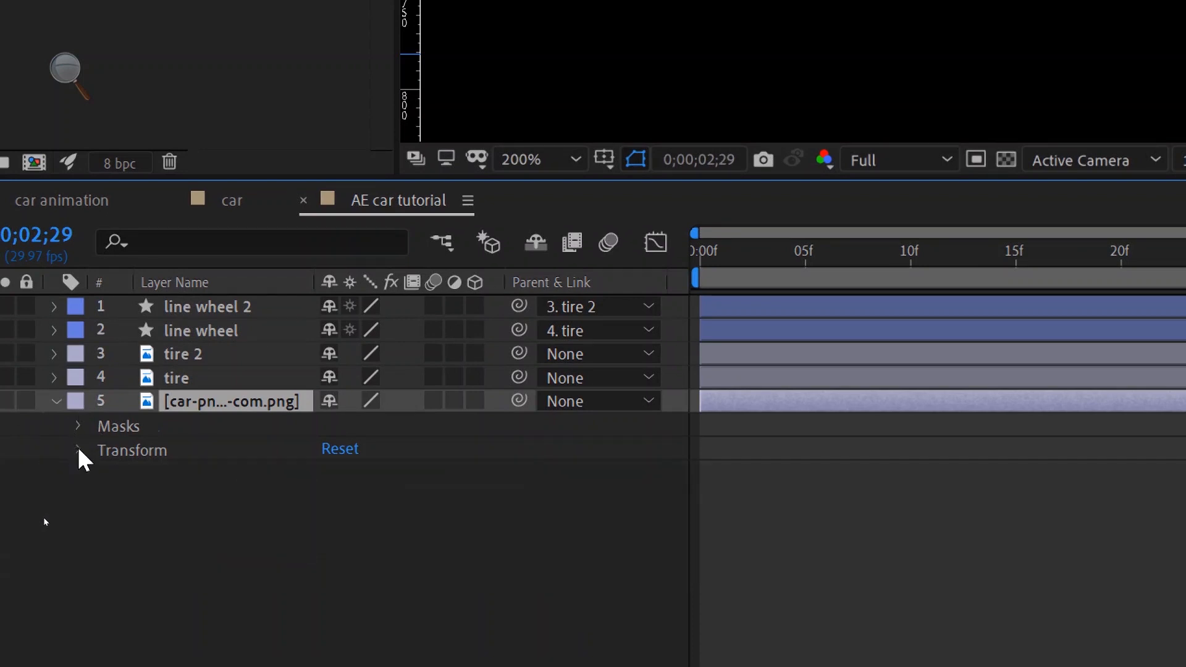
left_click(79, 450)
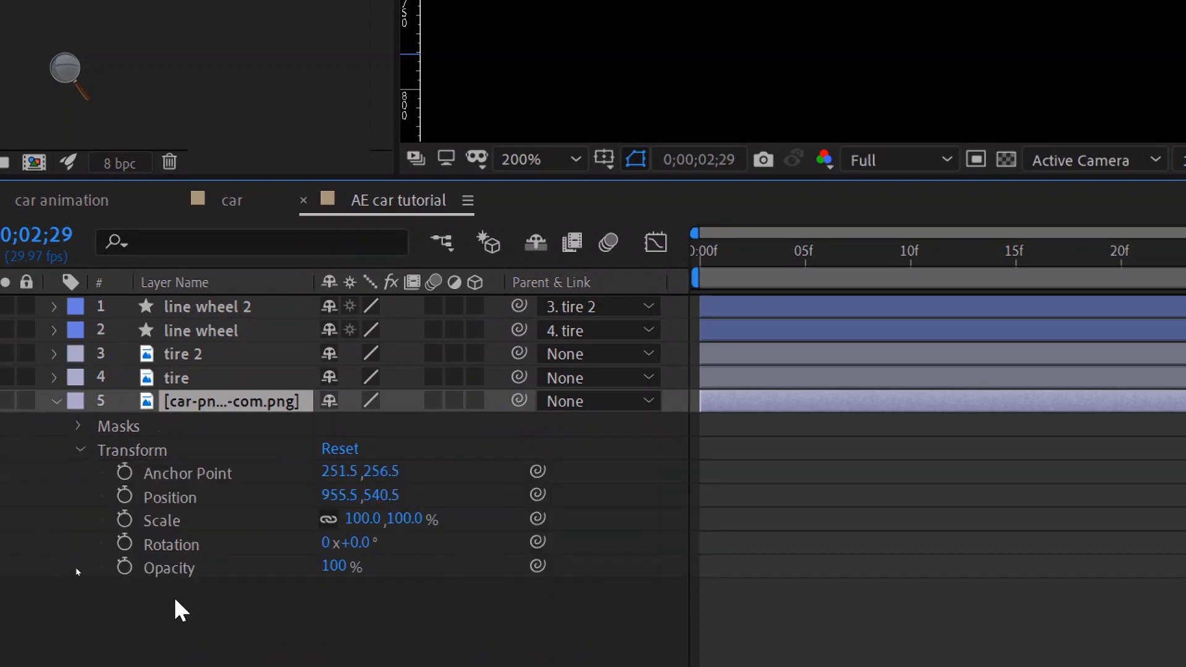
left_click(123, 542, "alt")
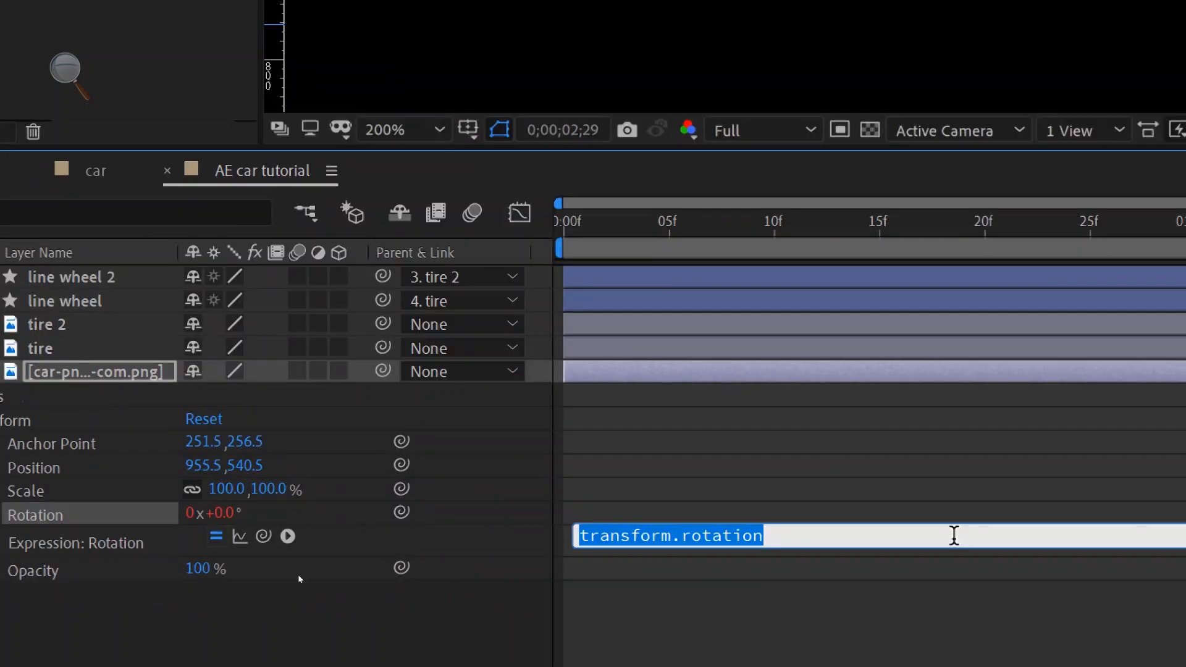
key("BackSpace")
type("wig")
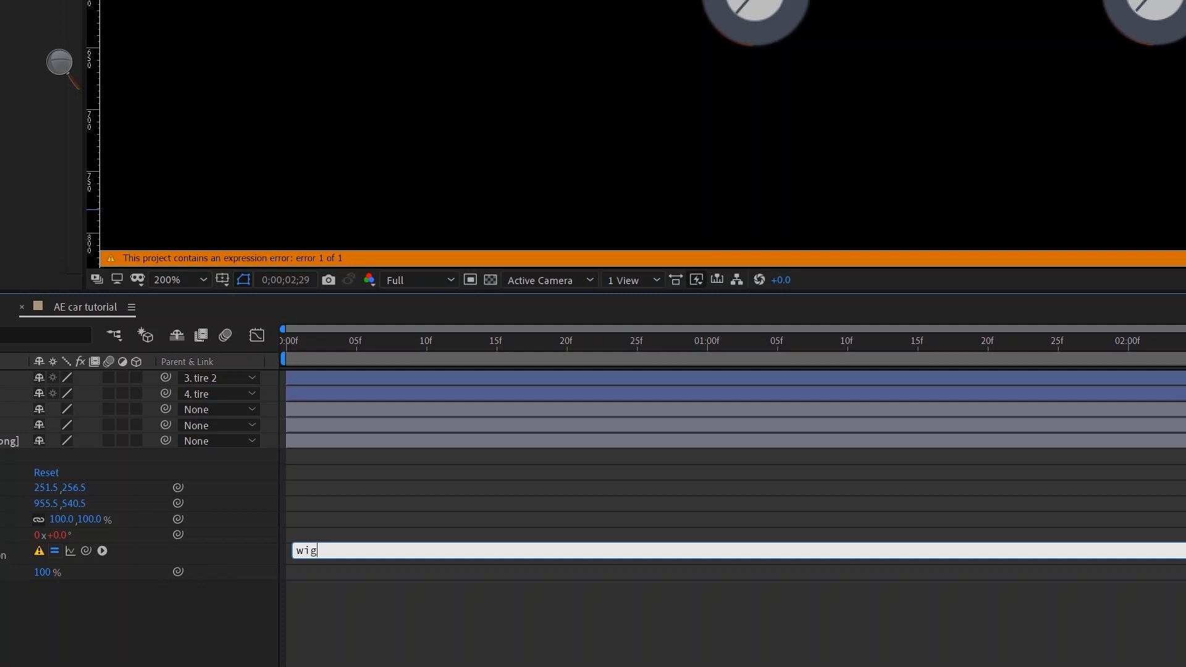
type("gle(1,1")
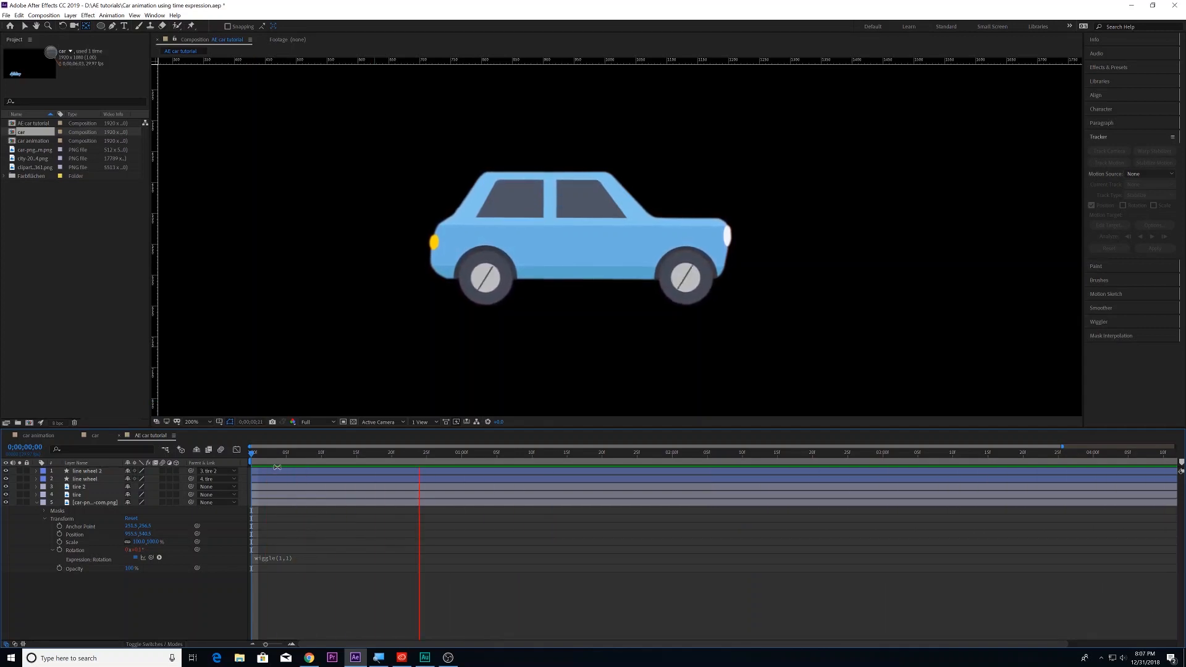
key("space")
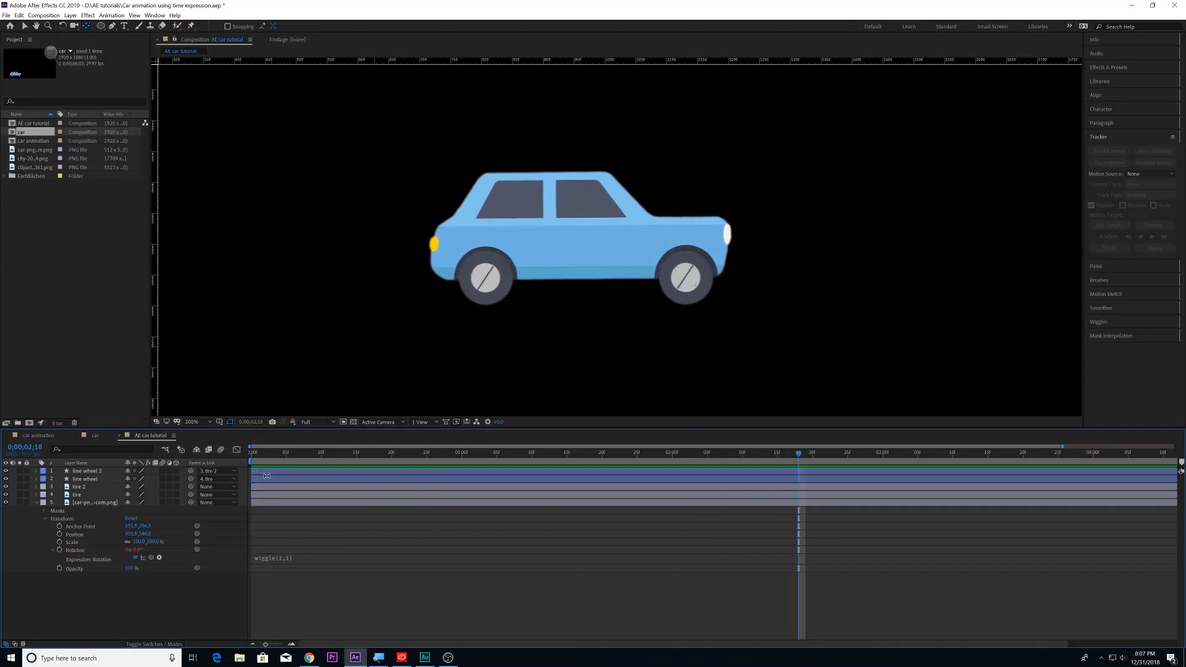
left_click(36, 502)
left_click(48, 524)
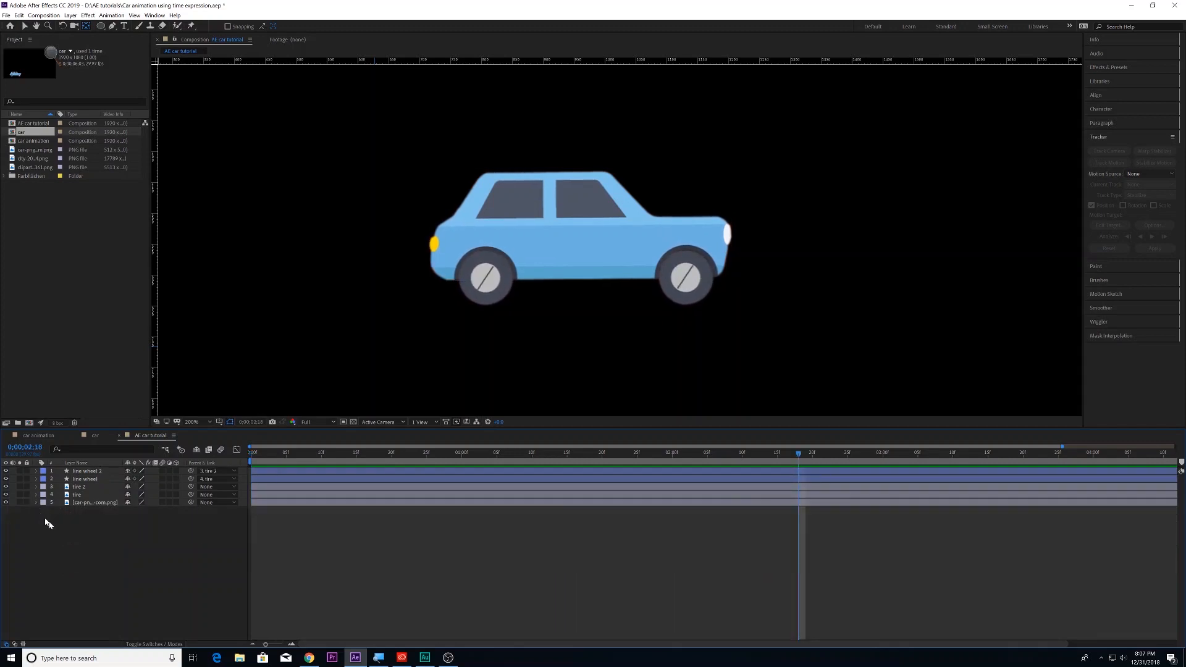
Pre-compose all five car and wheel layers into a new composition named "Car".
left_click(92, 471)
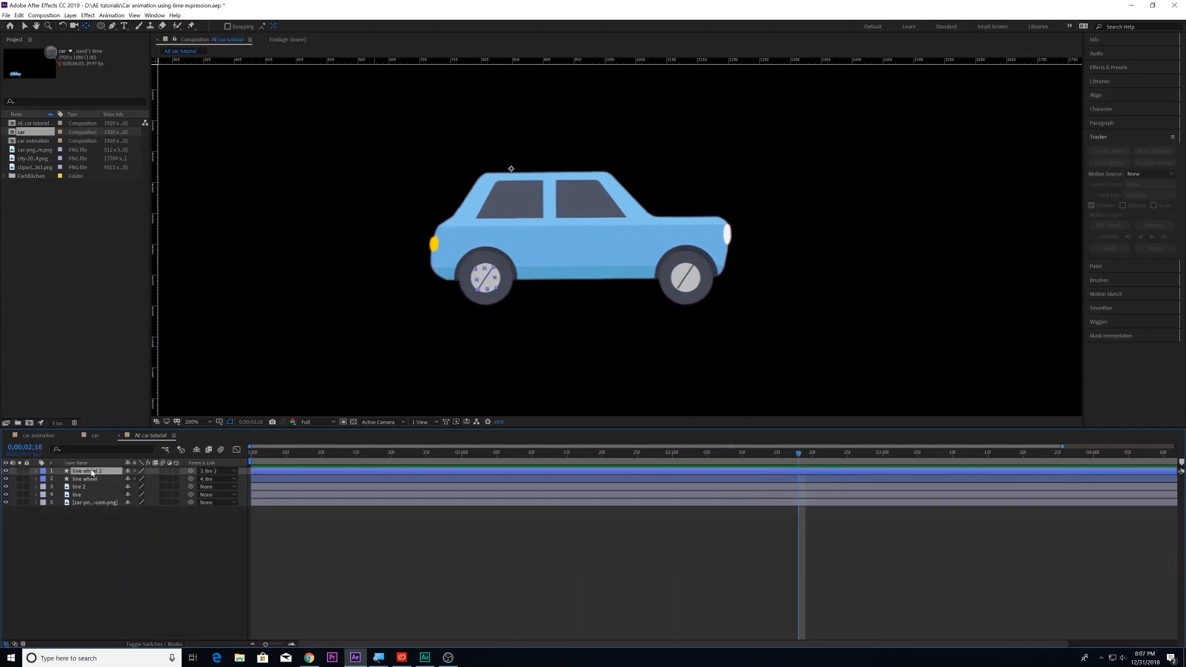
left_click(93, 502, "shift")
right_click(92, 475)
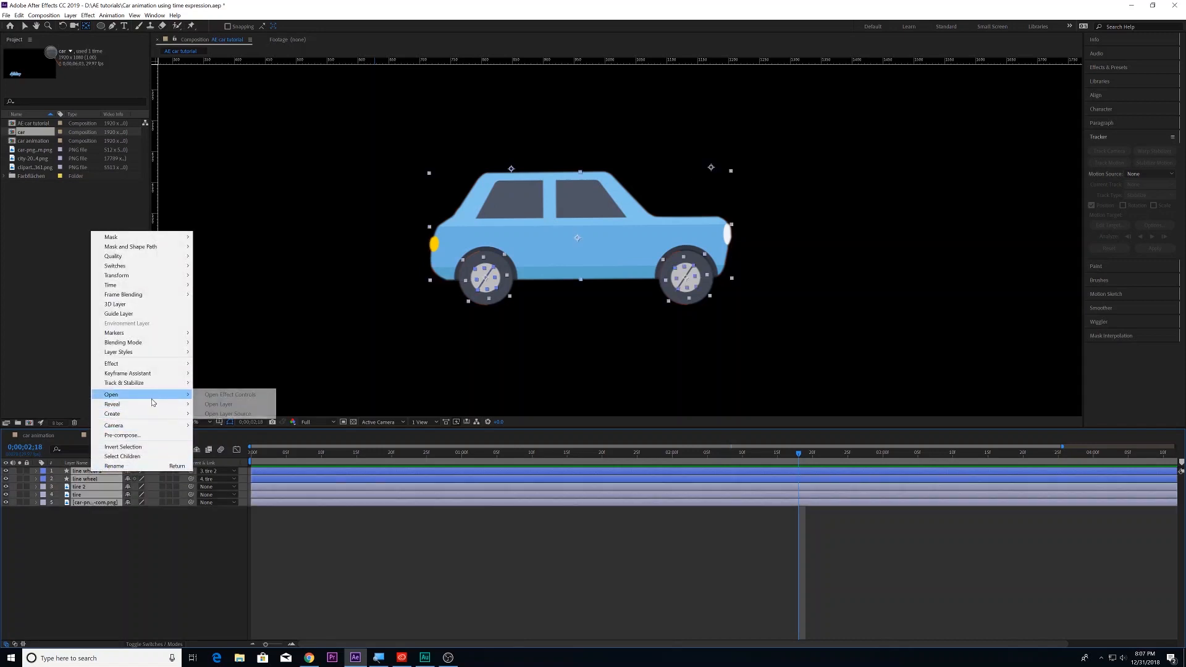
mouse_move(149, 352)
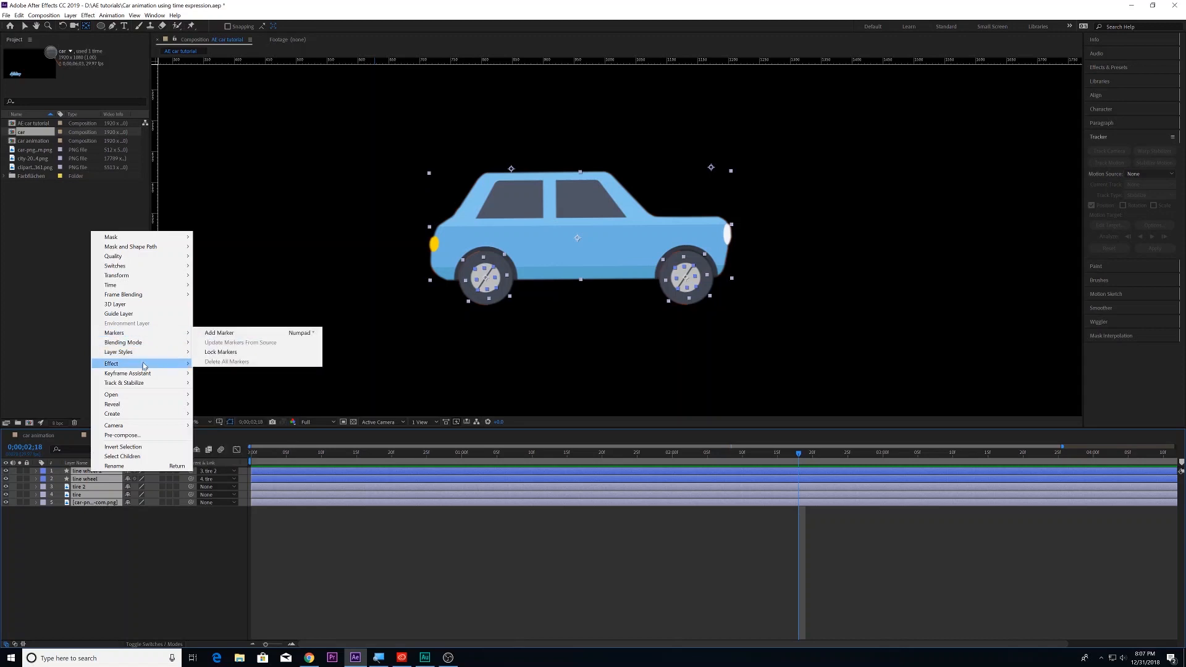
left_click(121, 435)
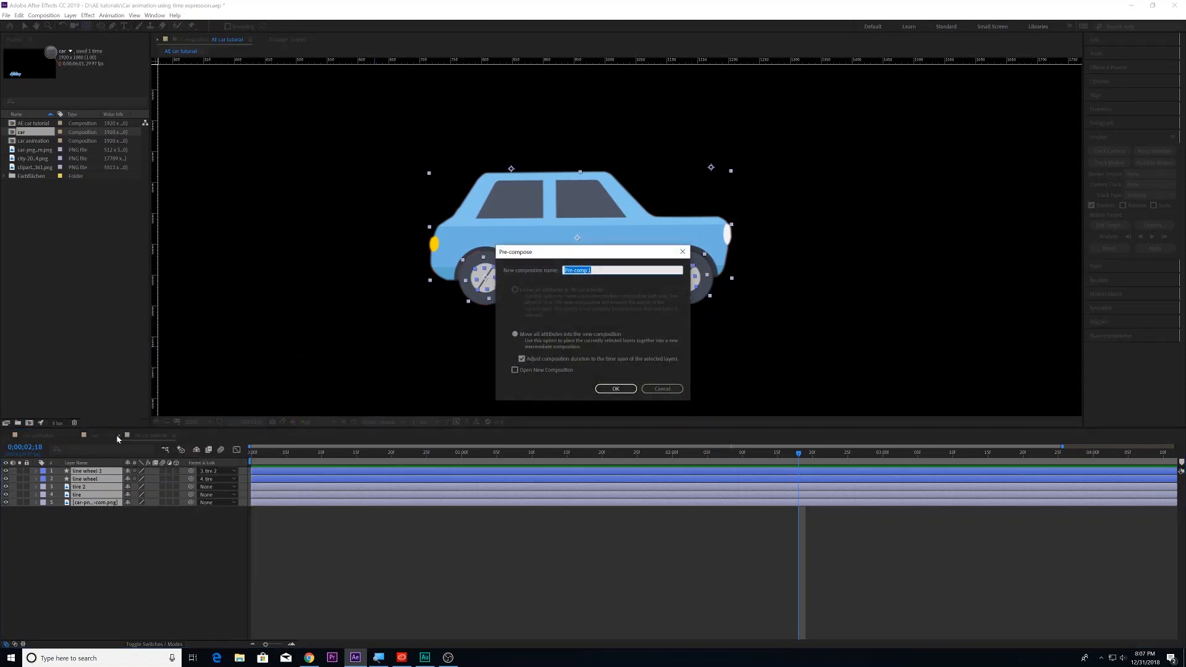
type("Car")
left_click(608, 389)
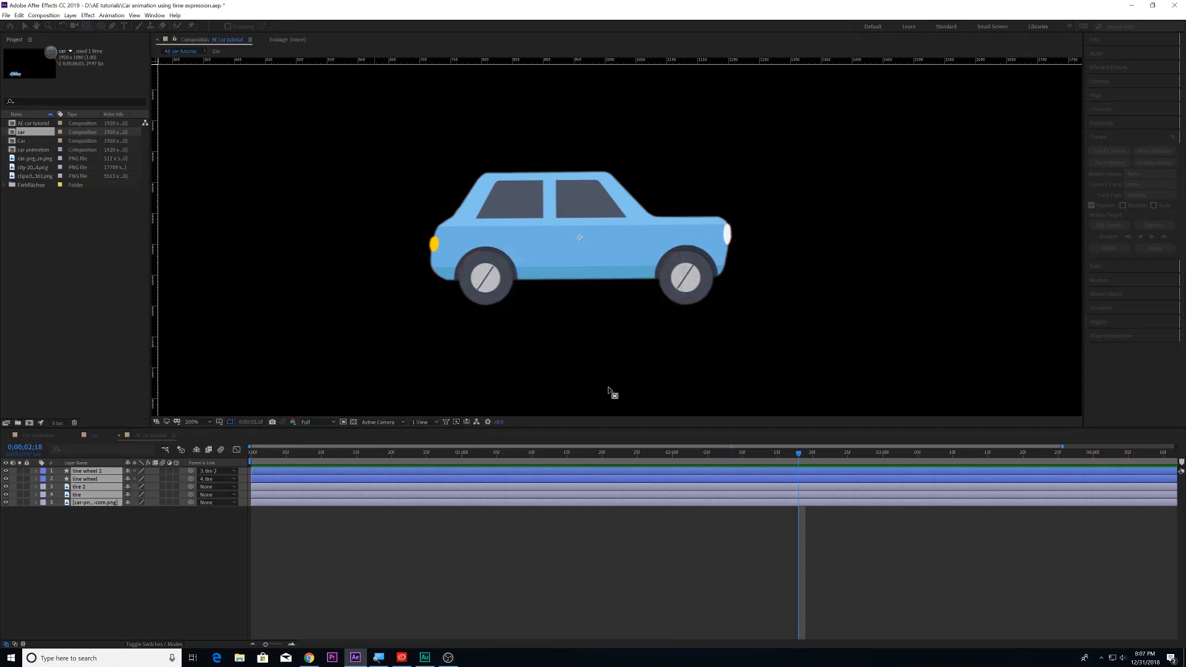
left_click(156, 529)
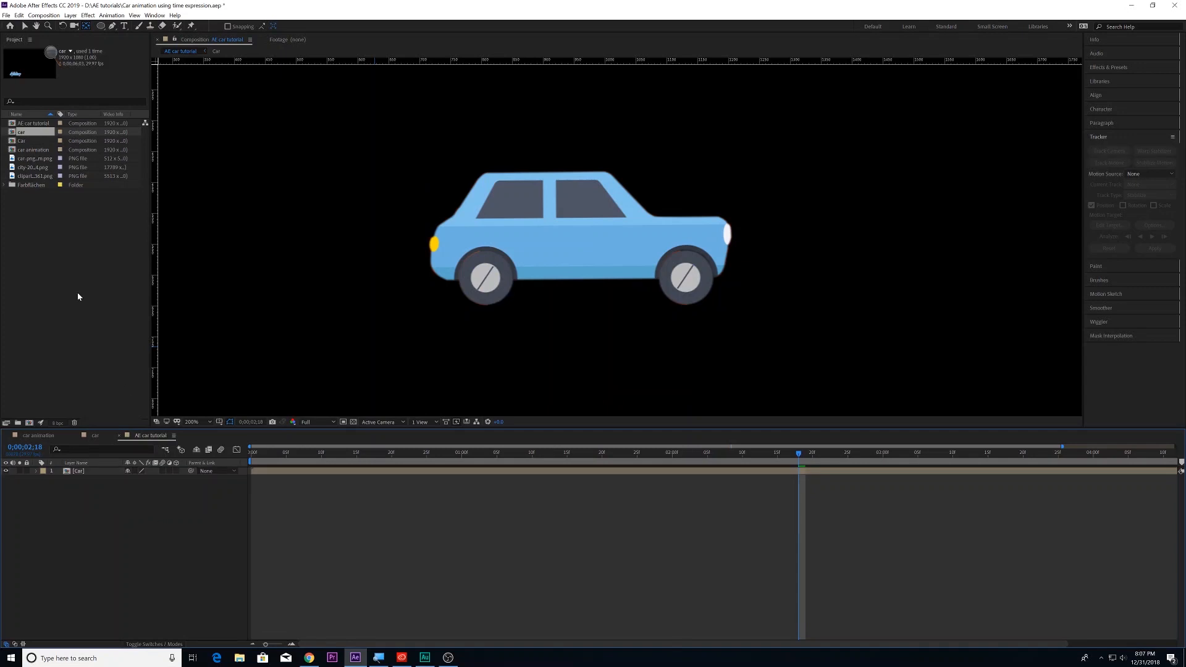
Move the Car layer to the lower-left part of the composition frame.
left_click(22, 171)
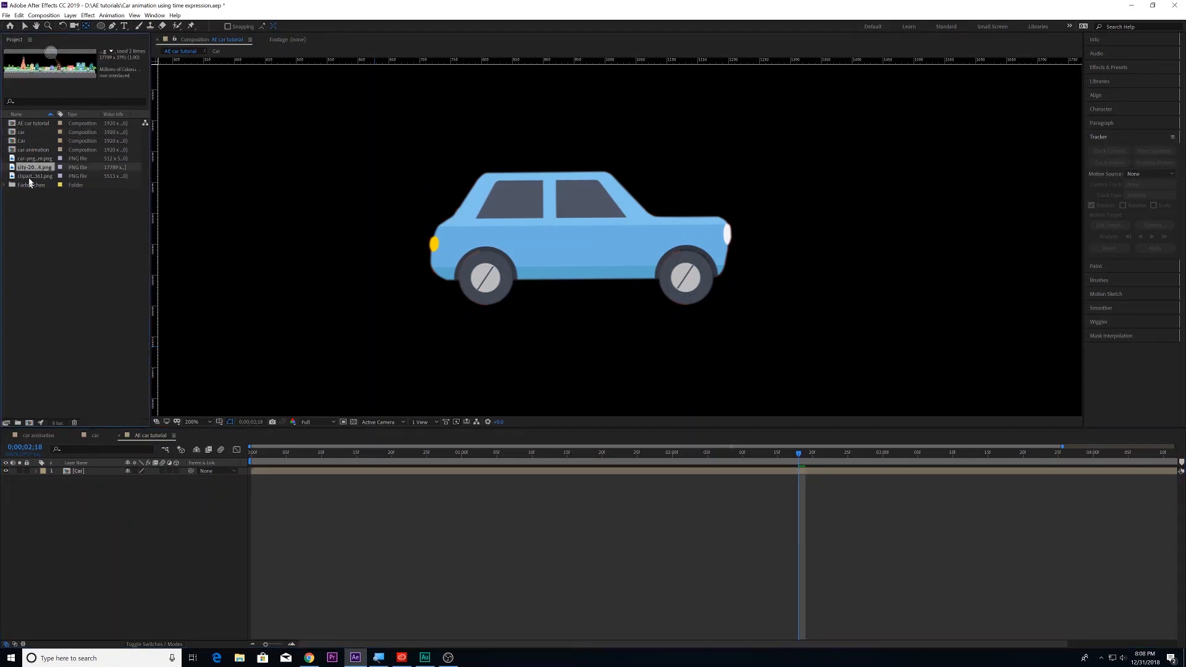
left_click_drag(31, 168, 357, 195)
scroll(397, 327, "up", 1)
scroll(397, 327, "down", 3)
left_click_drag(396, 325, 328, 321)
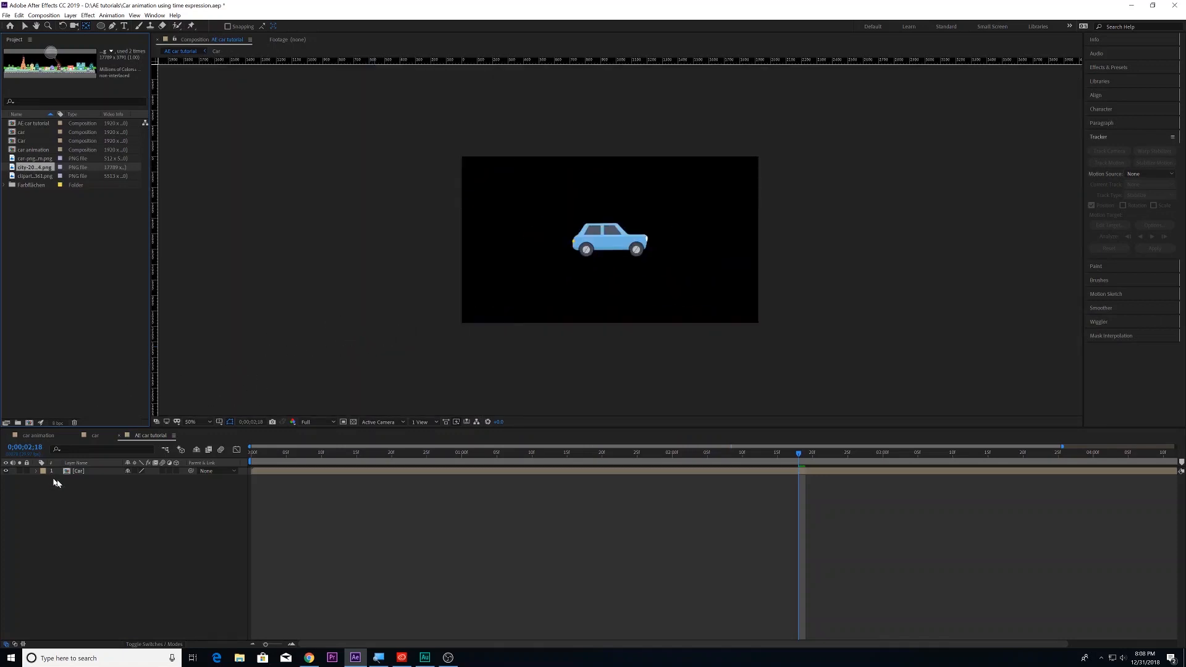
left_click(77, 473)
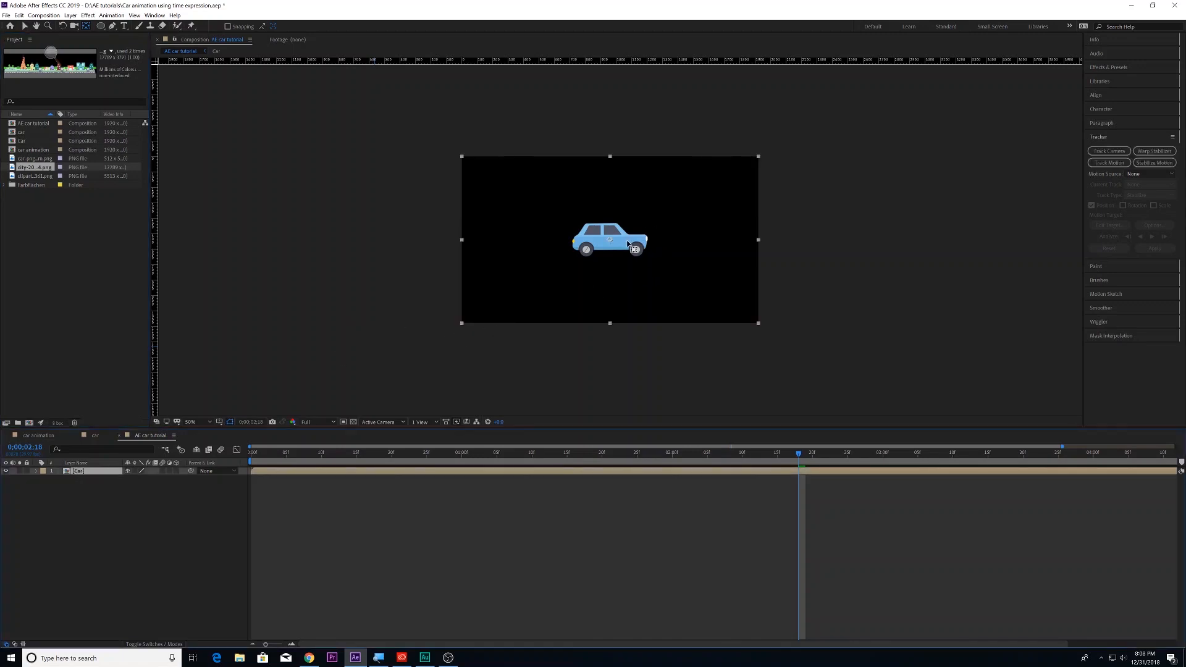
key("v")
left_click_drag(592, 236, 519, 286)
left_click(361, 274)
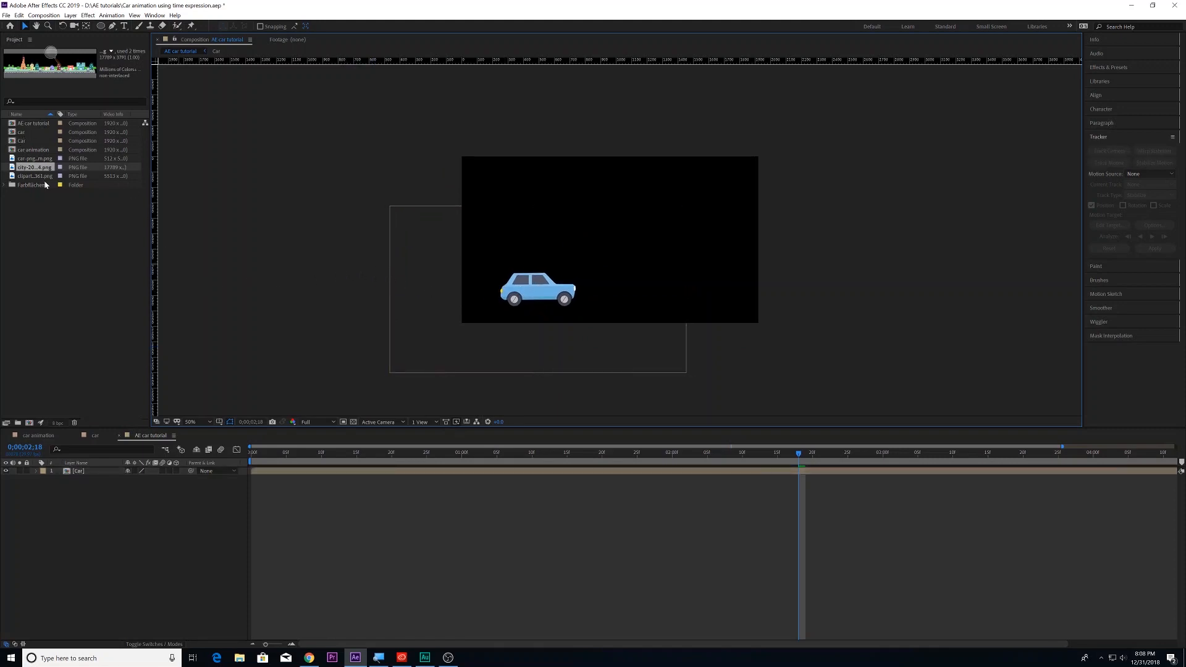
Add the city image as a layer above Car and set its scale to 28%.
left_click_drag(32, 171, 99, 472)
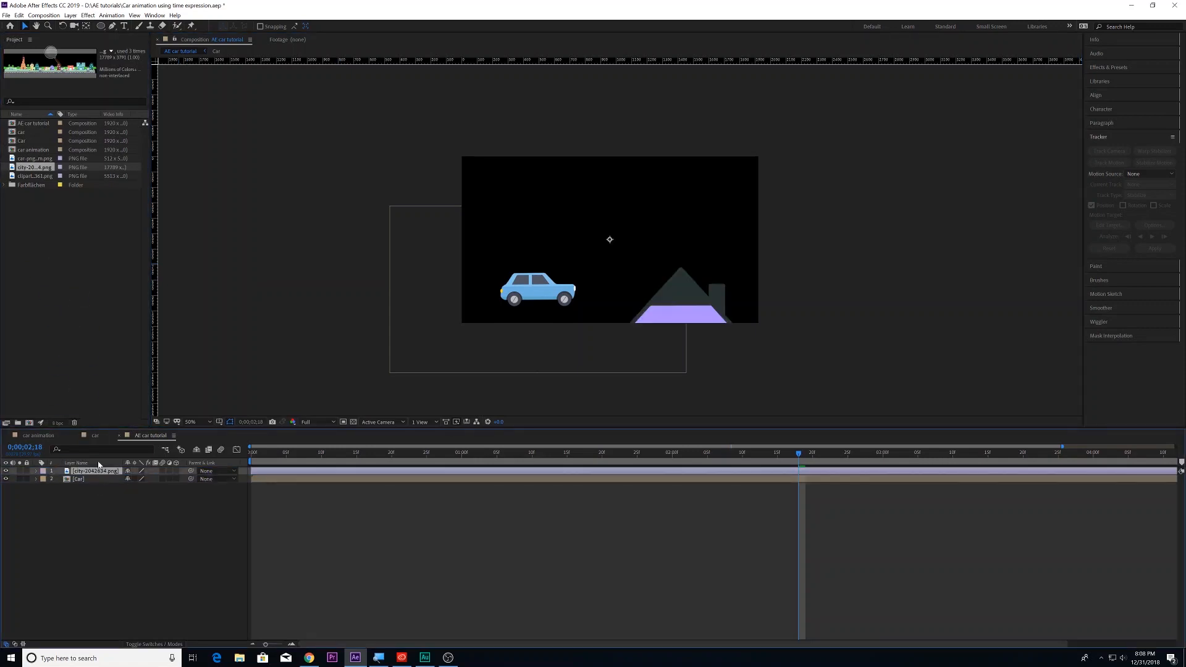
key("s")
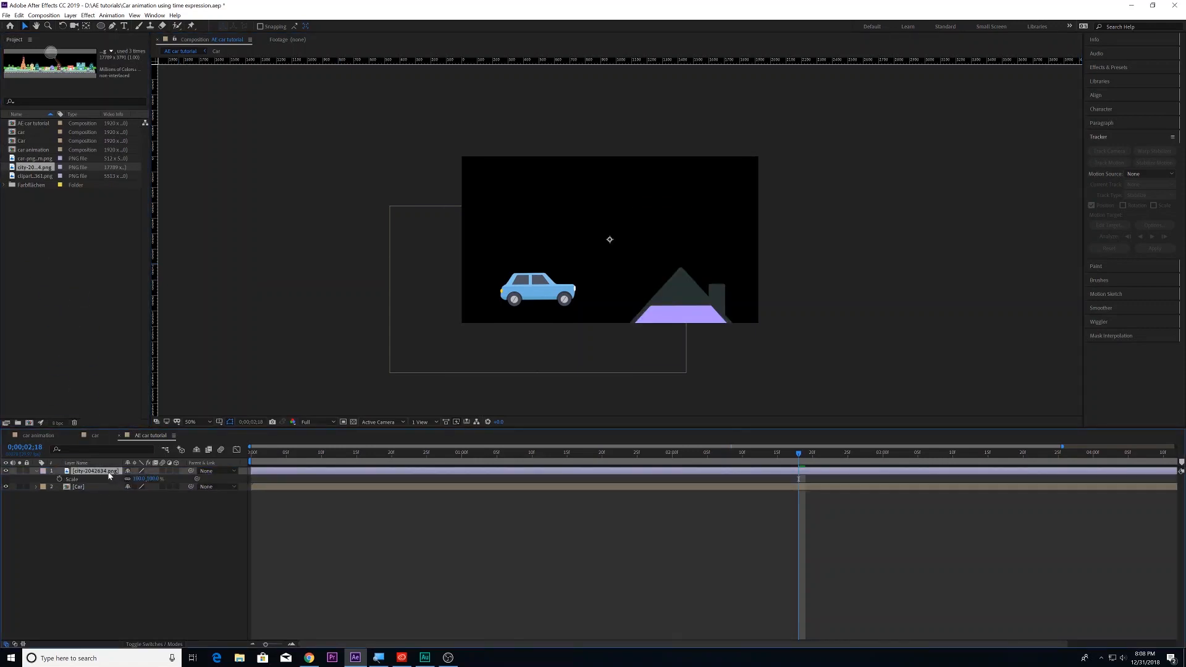
left_click_drag(141, 479, 113, 484)
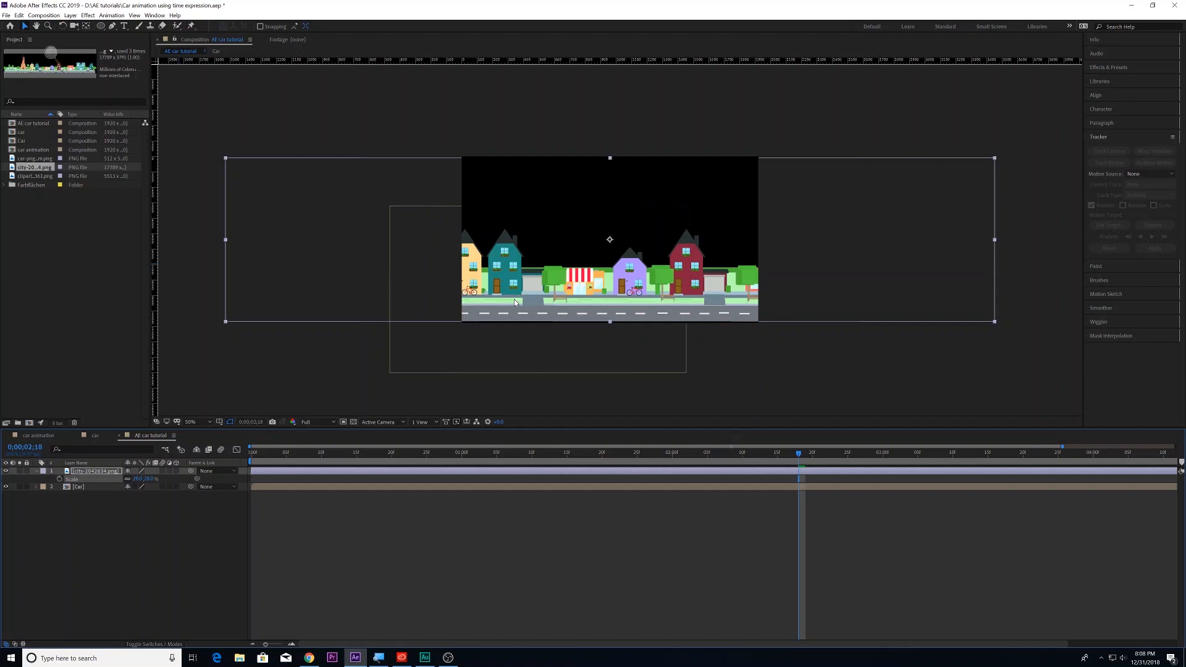
Draw a rectangular mask on the city layer covering the full width of its lower street strip.
left_click(102, 28)
left_click(131, 29)
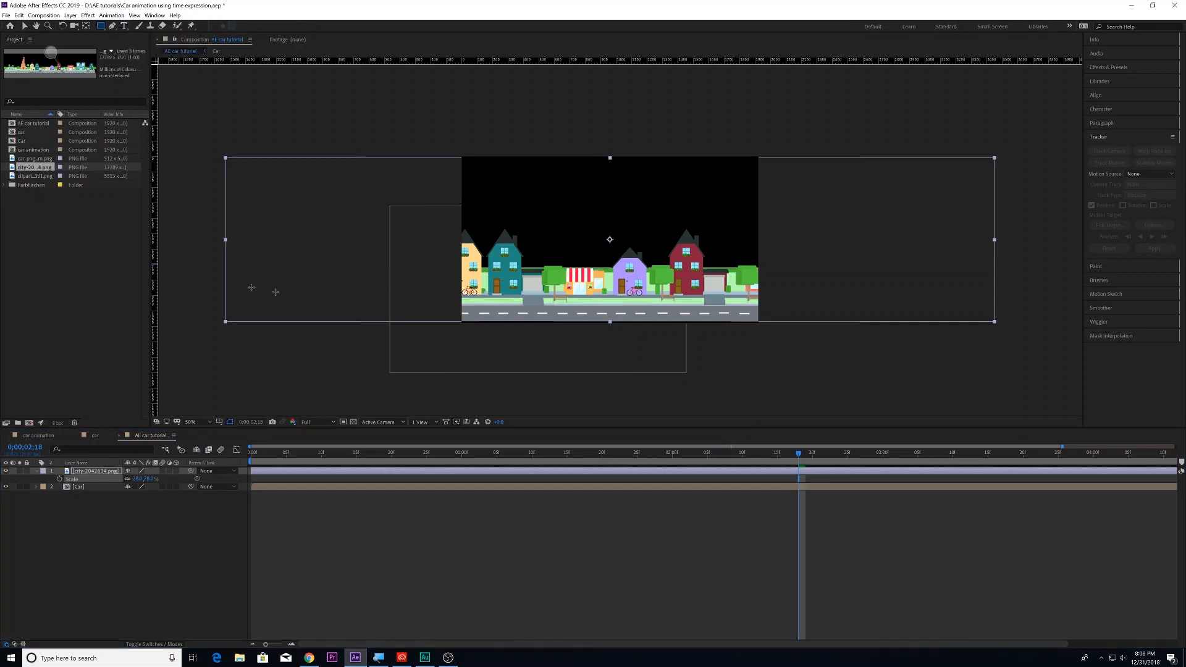
left_click_drag(205, 284, 1040, 354)
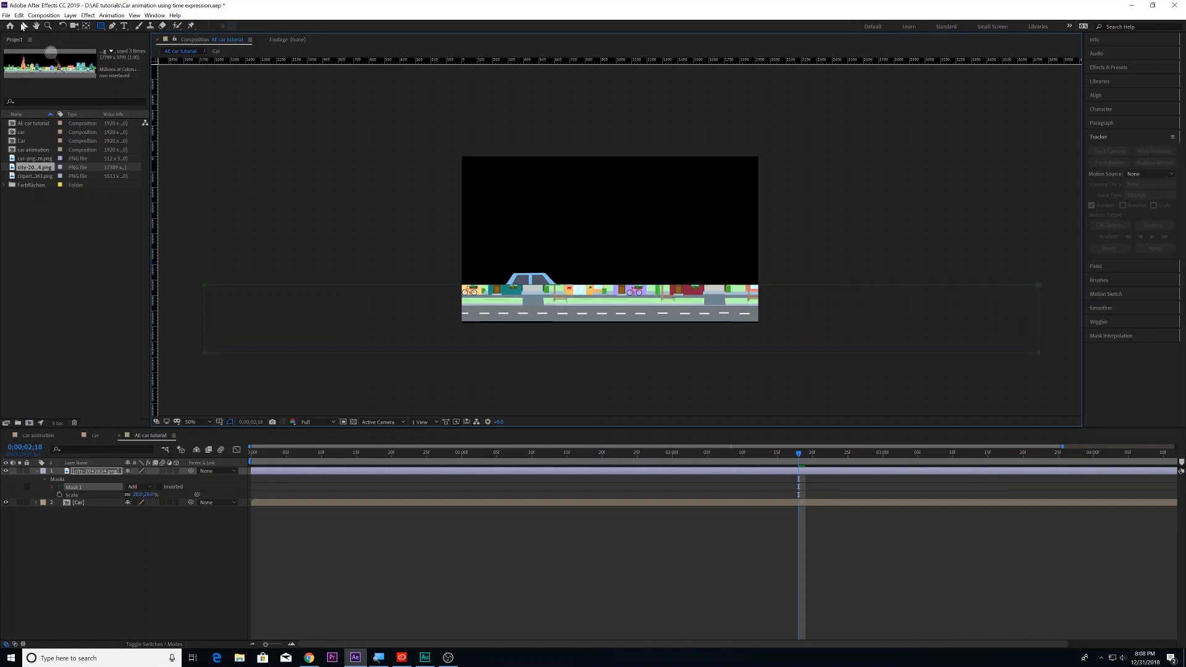
Lower both upper corners of the city layer's mask to the road's upper edge, isolating the road.
left_click(24, 26)
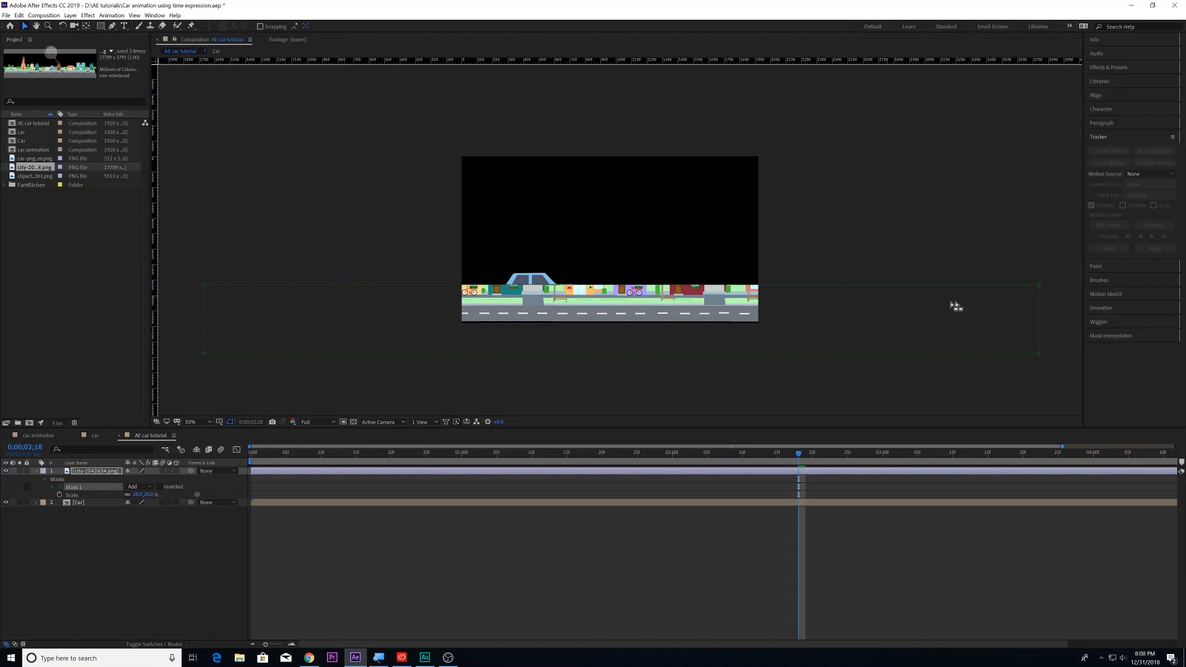
left_click(92, 463)
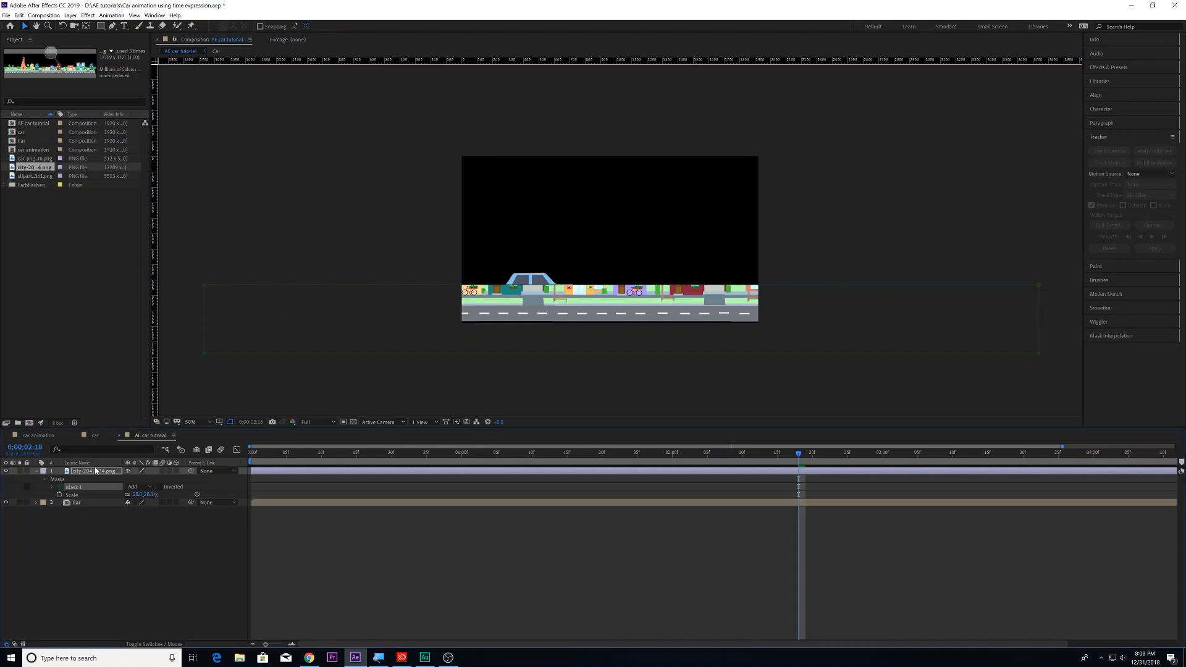
left_click(95, 472)
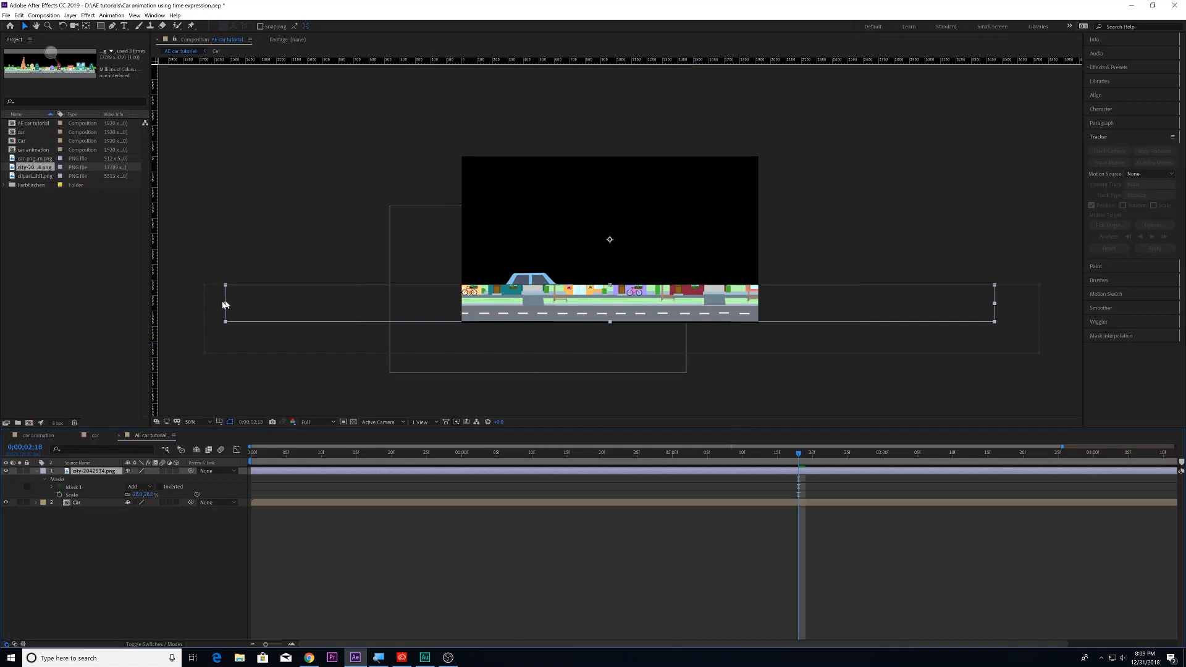
left_click_drag(204, 286, 211, 311)
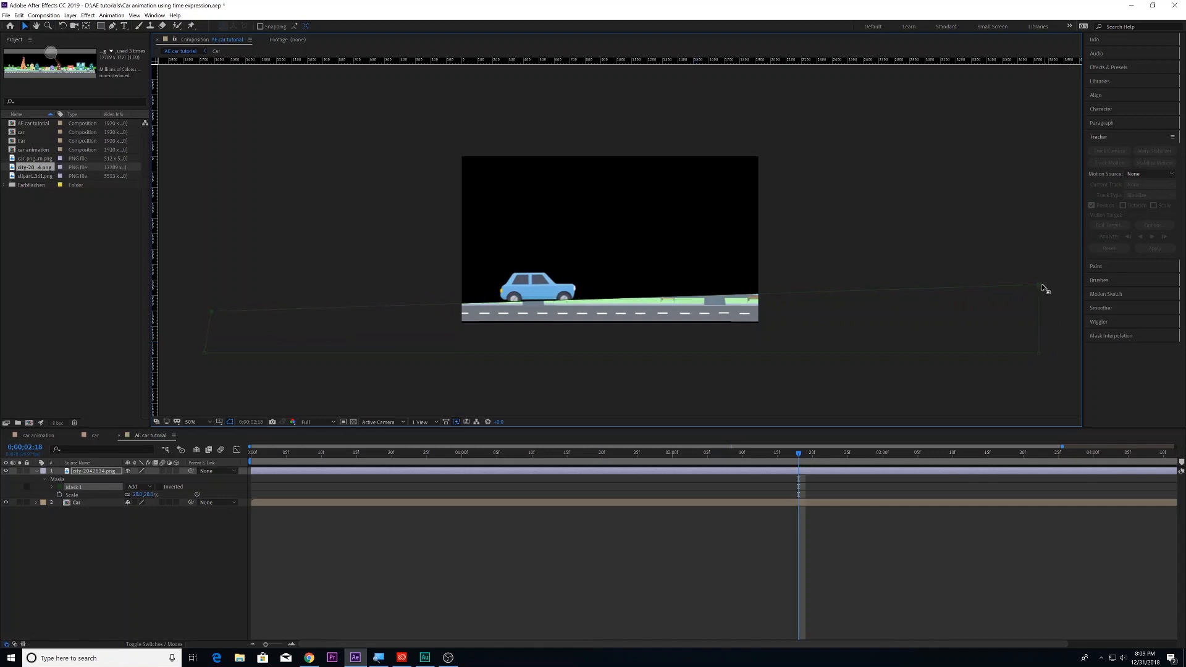
left_click_drag(1039, 286, 1045, 305)
Duplicate the masked road layer and invert Mask 1 on the upper copy so it shows the city above the road.
left_click(96, 471)
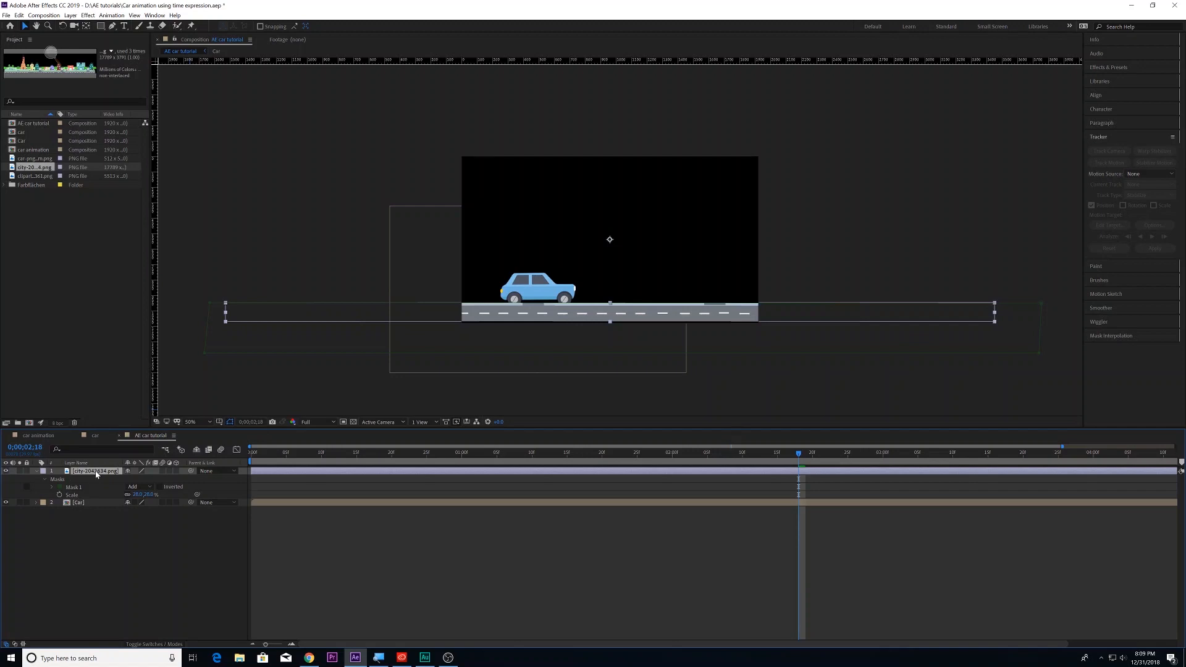
key("ctrl+d")
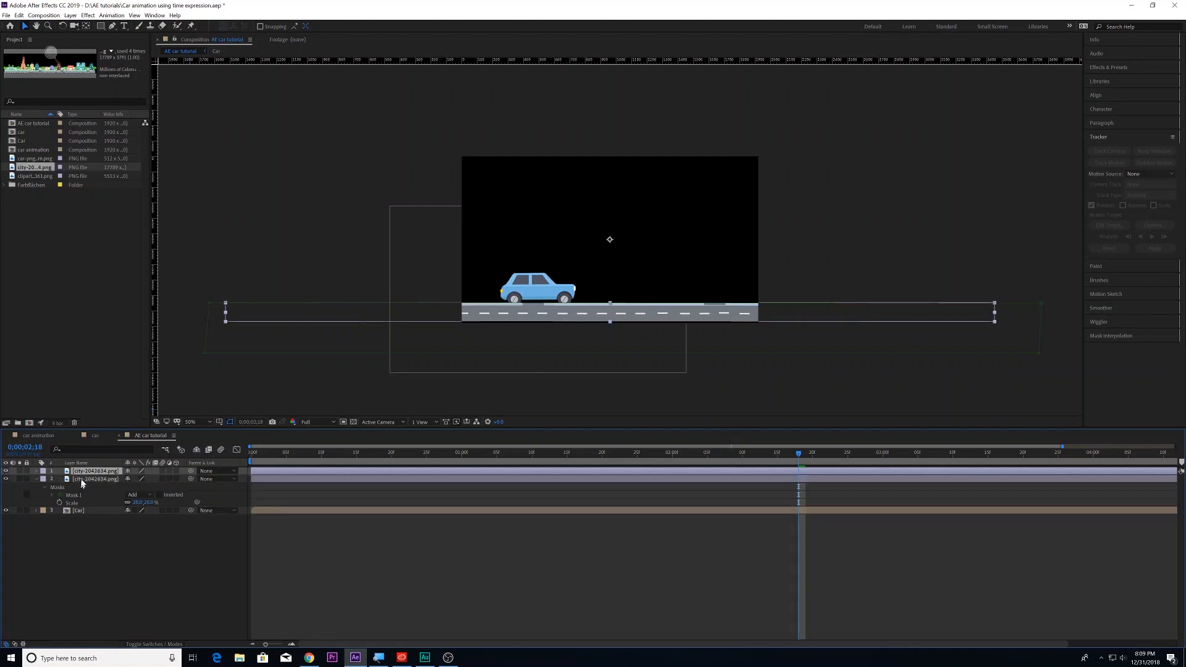
left_click(35, 479)
left_click(35, 472)
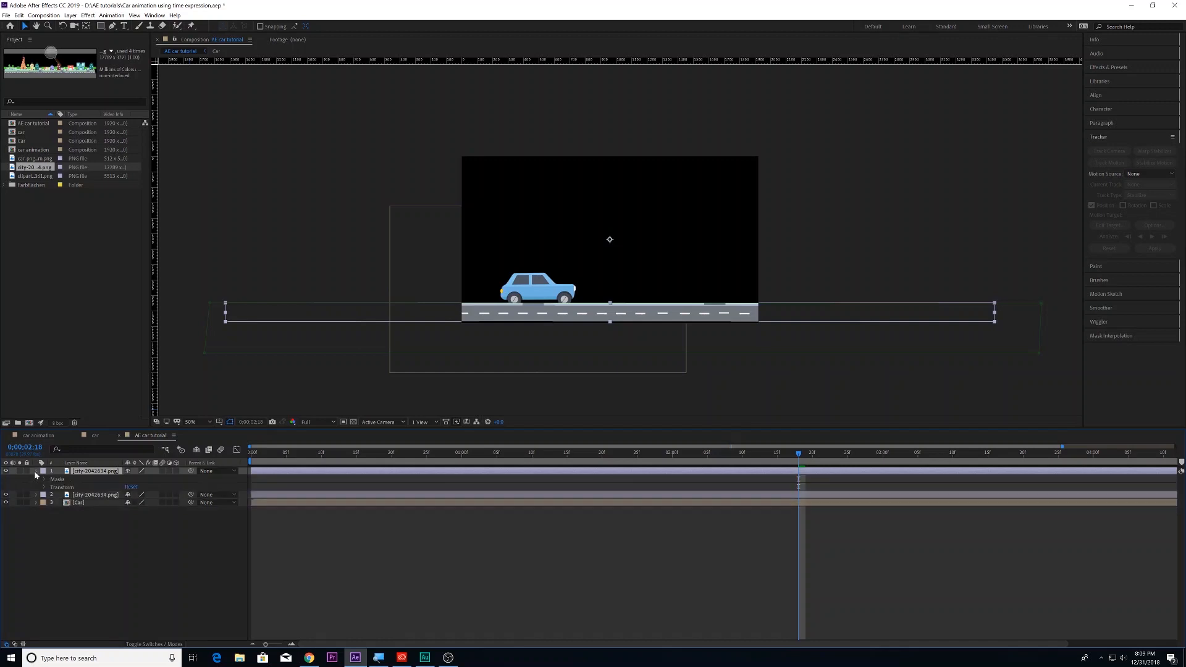
left_click(44, 479)
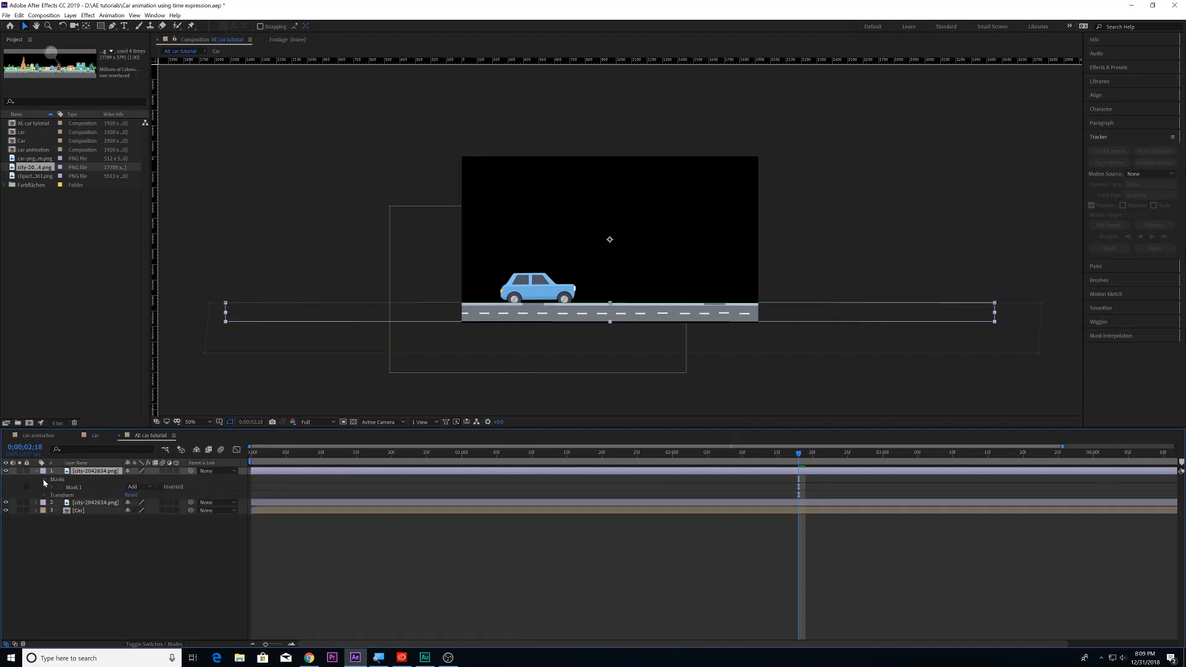
left_click(157, 489)
left_click(160, 488)
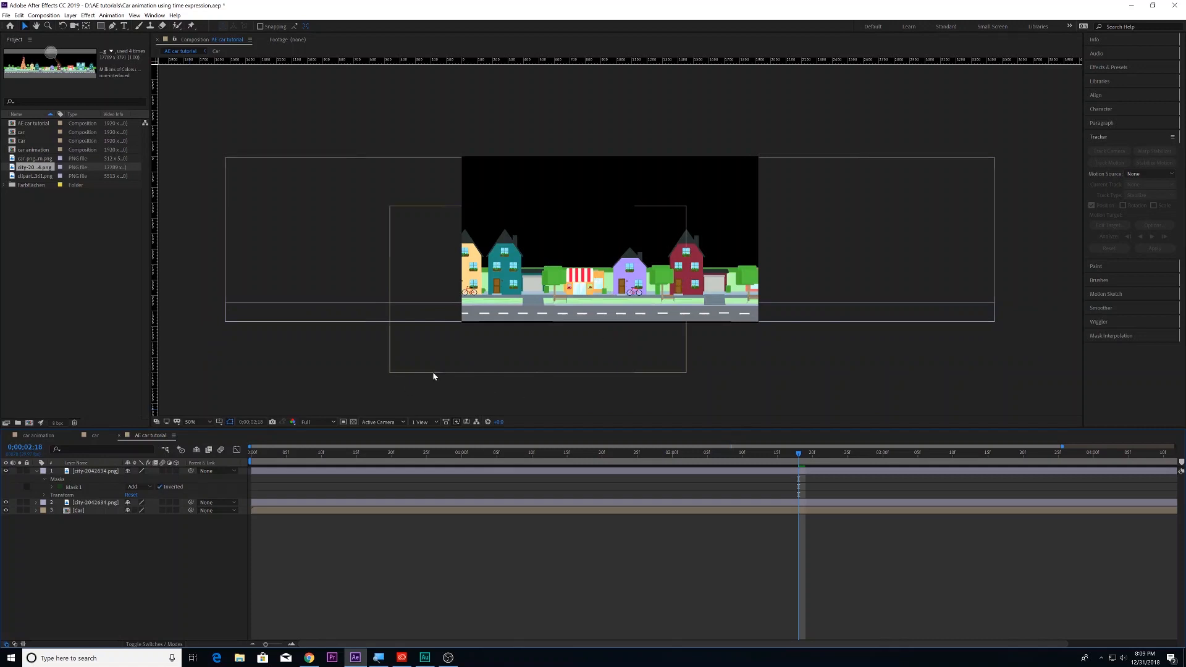
Place the inverted-mask city layer and the road layer below Car, with the road layer above the city and renamed street.
left_click(91, 472)
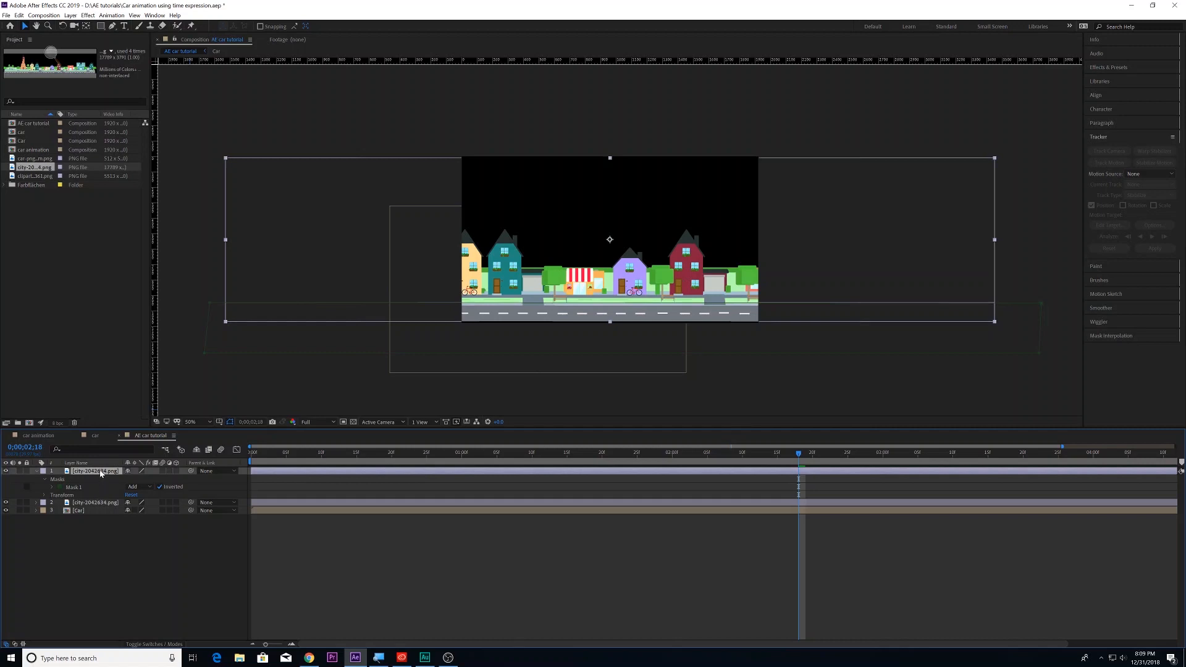
left_click_drag(101, 473, 99, 507)
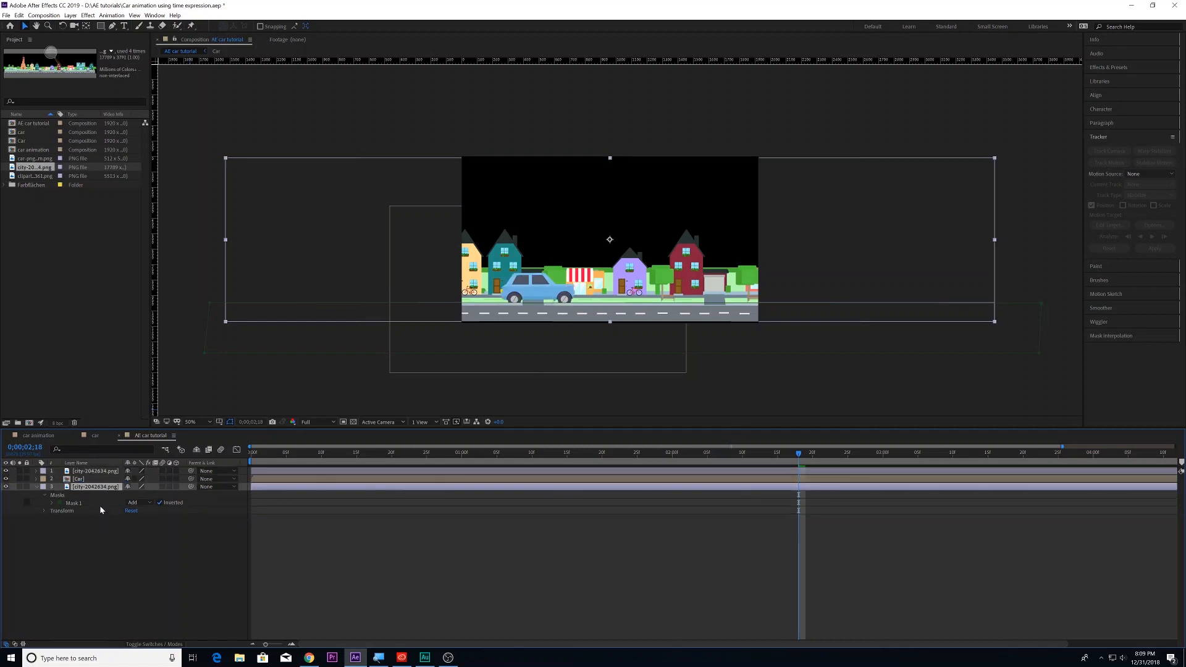
left_click(96, 473)
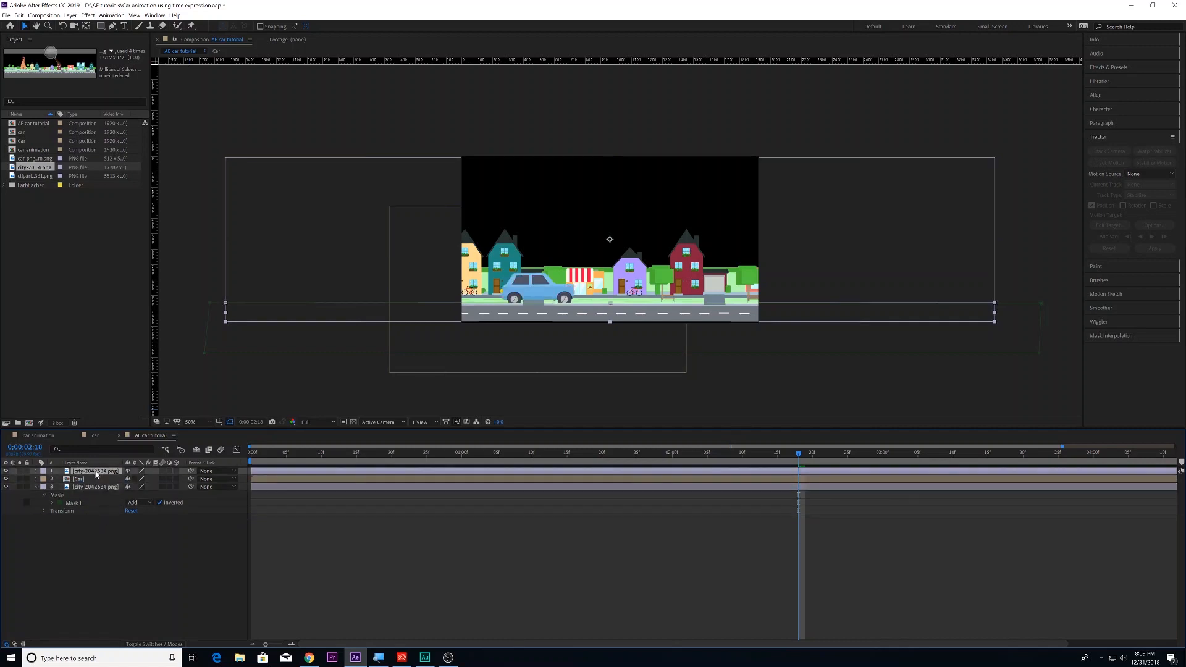
key("Return")
type("street")
key("Return")
key("ctrl+bracketleft")
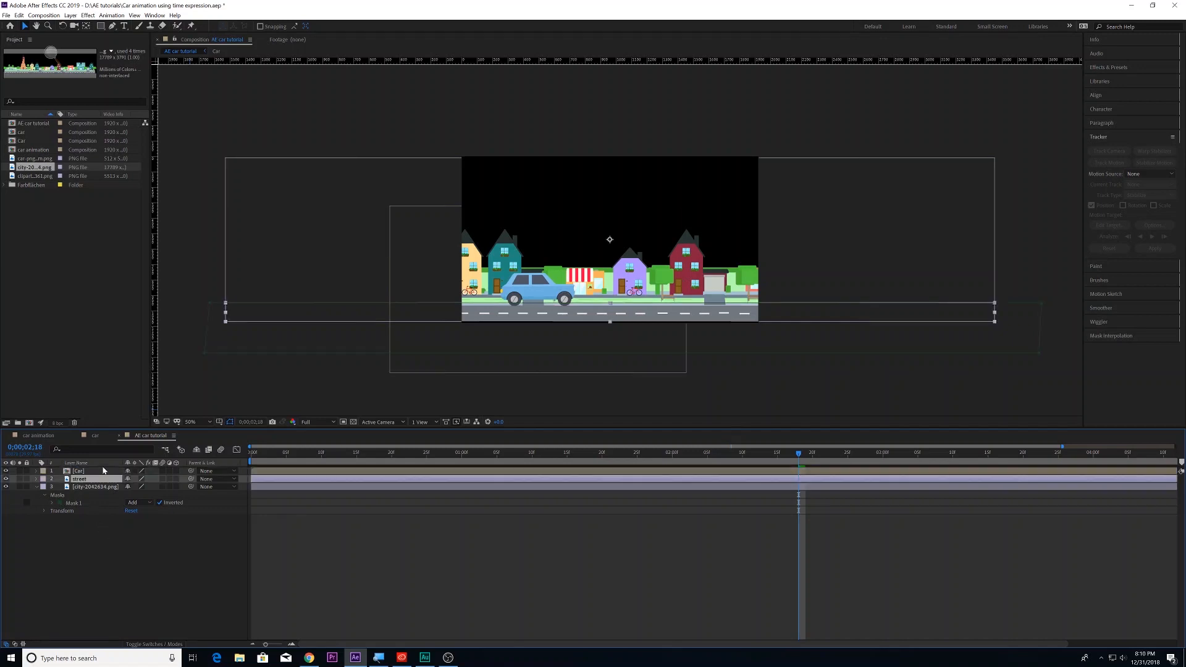
Move the car slightly back and down onto the street and set its scale to 80%.
left_click(102, 472)
left_click_drag(539, 288, 527, 289)
left_click(92, 473)
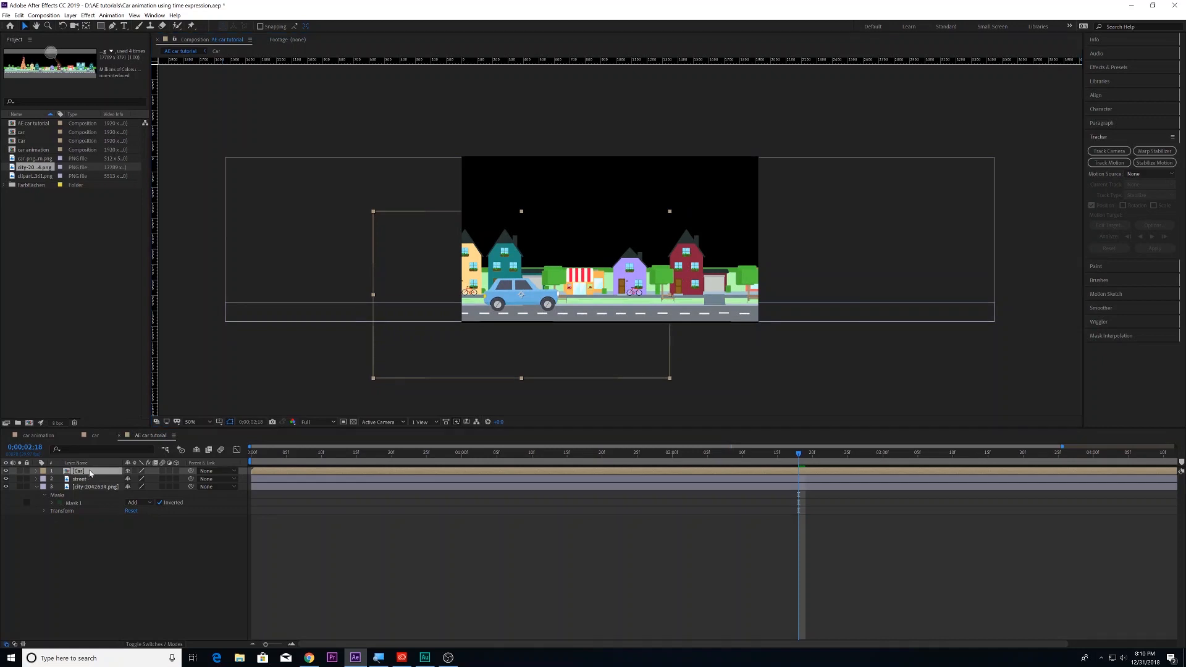
key("s")
left_click_drag(147, 479, 130, 479)
left_click(415, 384)
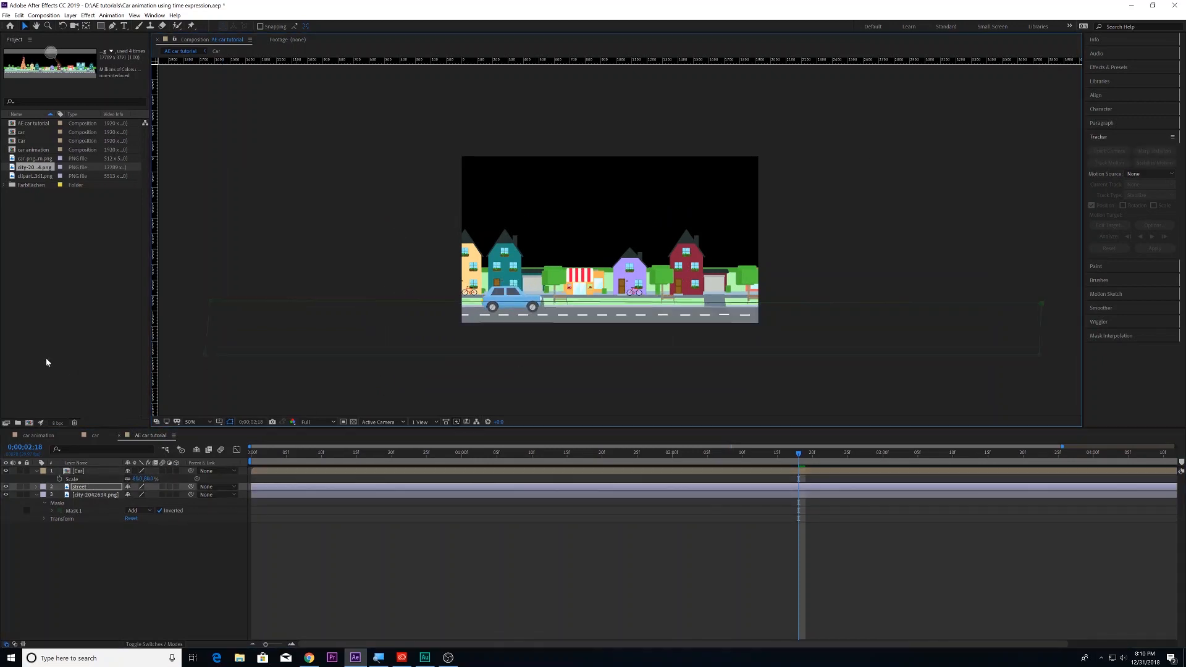
Add the mountain clipart image as the bottommost layer, scale it to 30% and set its X position to 954.
left_click(34, 176)
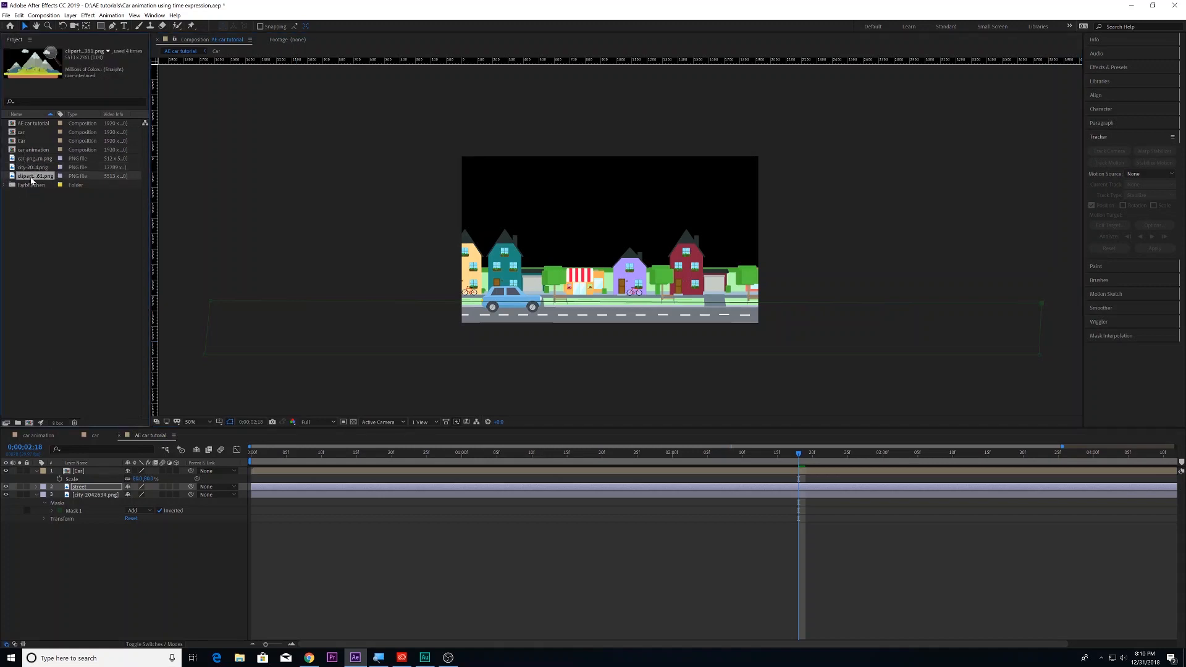
left_click_drag(31, 180, 89, 524)
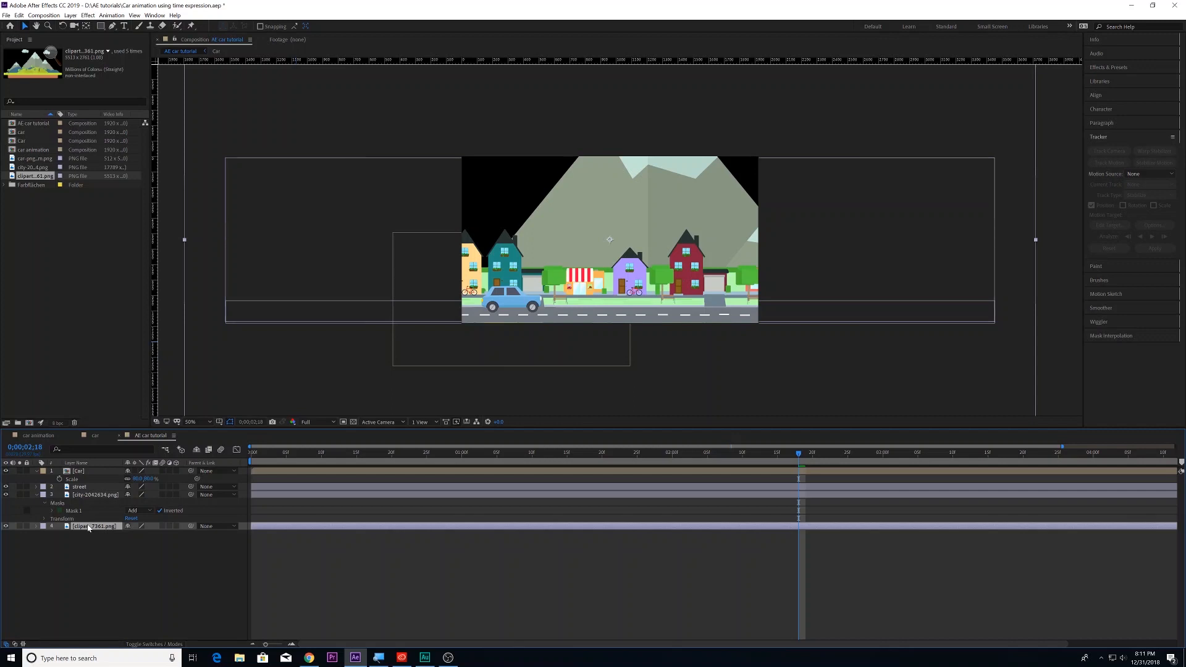
left_click(38, 526)
left_click_drag(156, 557, 115, 567)
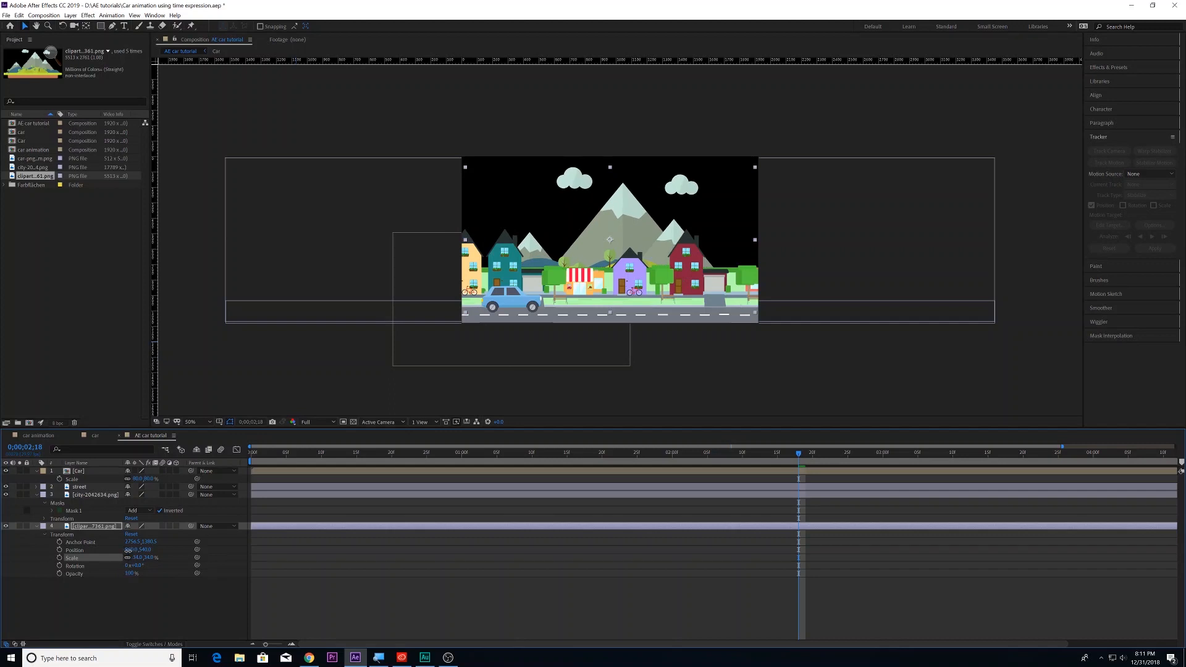
left_click_drag(128, 550, 124, 550)
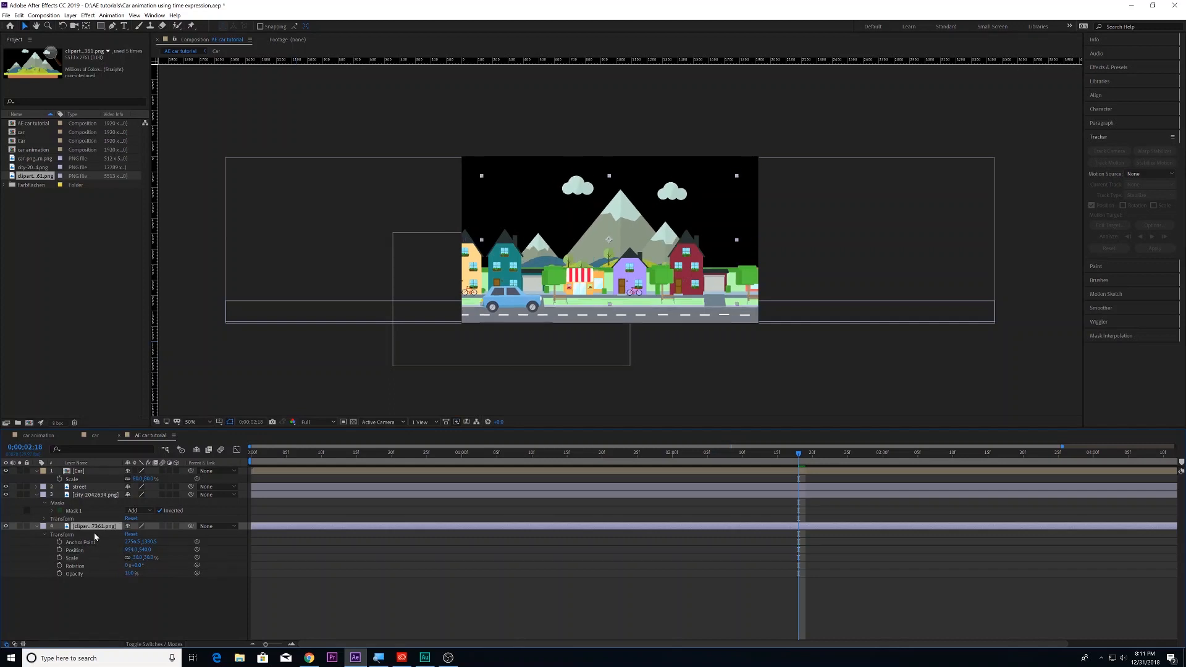
Duplicate the mountain layer twice, placing one copy at the frame's right edge and the other at its left edge.
key("ctrl+d")
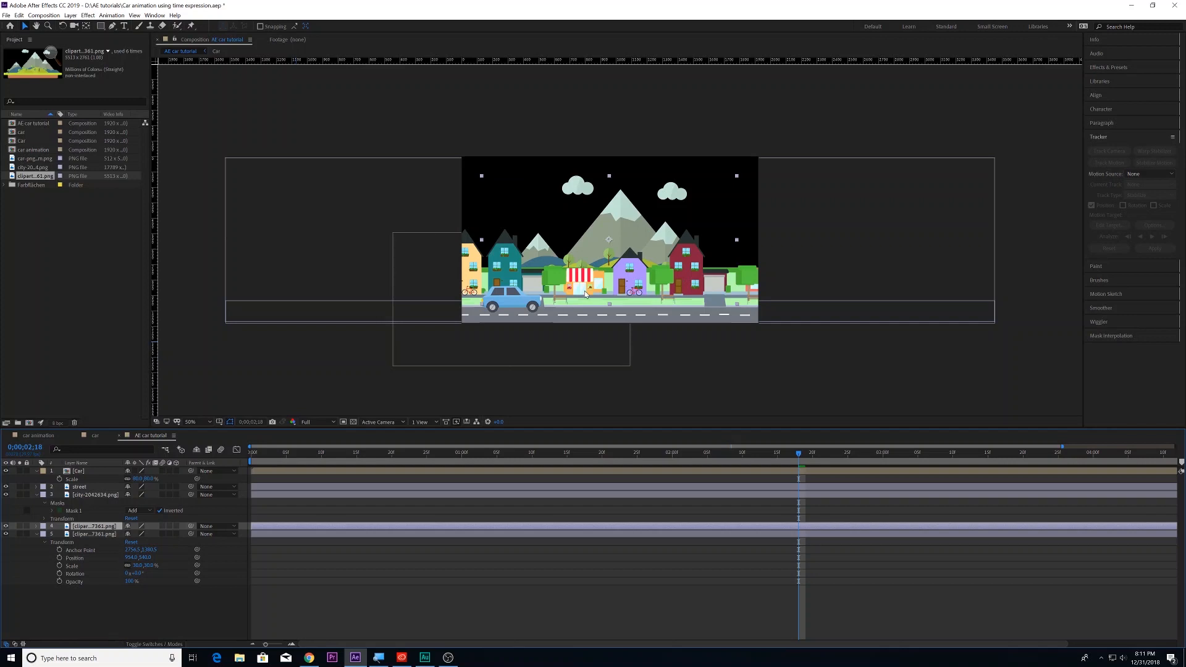
left_click_drag(618, 238, 751, 243)
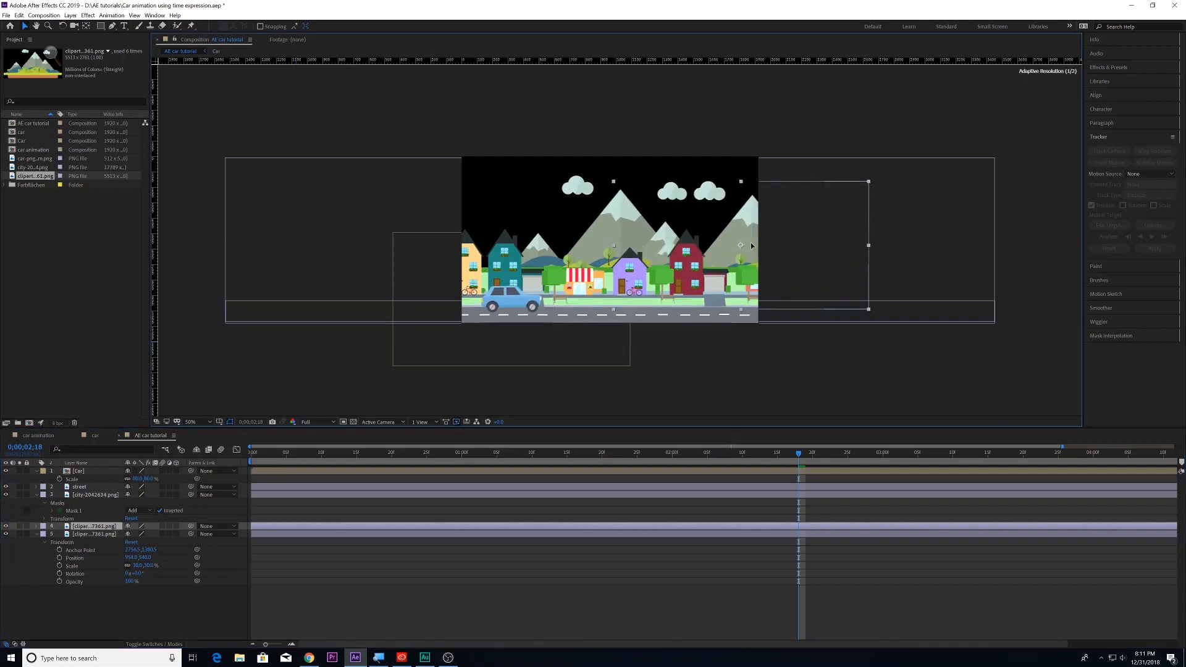
left_click(98, 527)
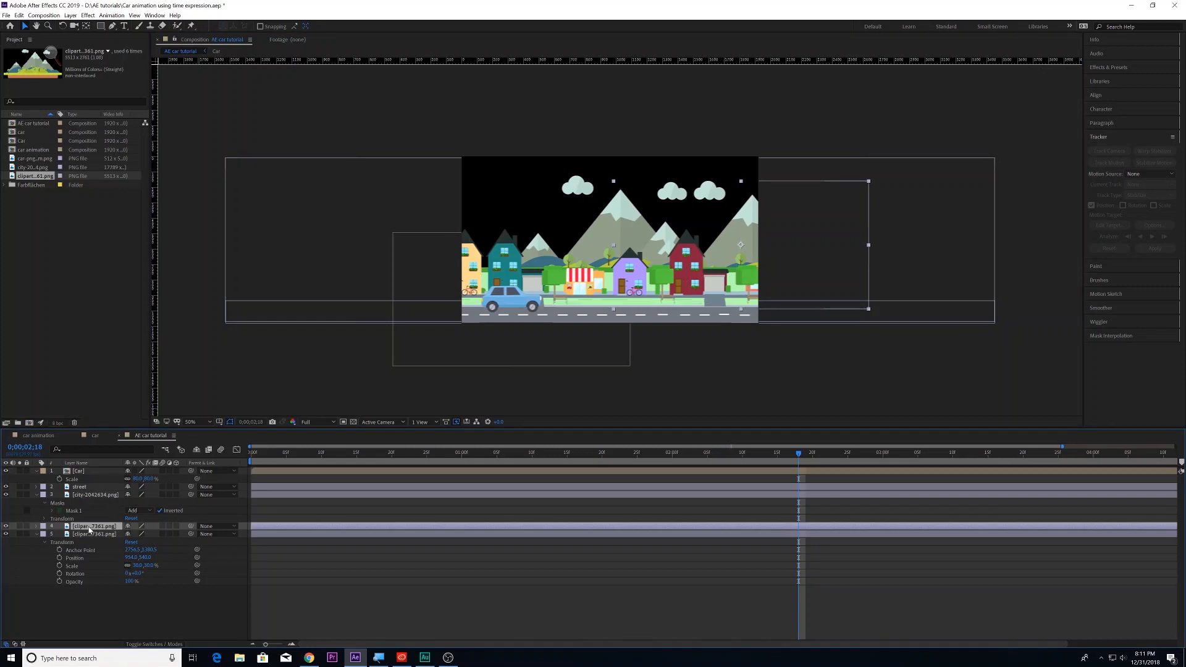
key("ctrl+d")
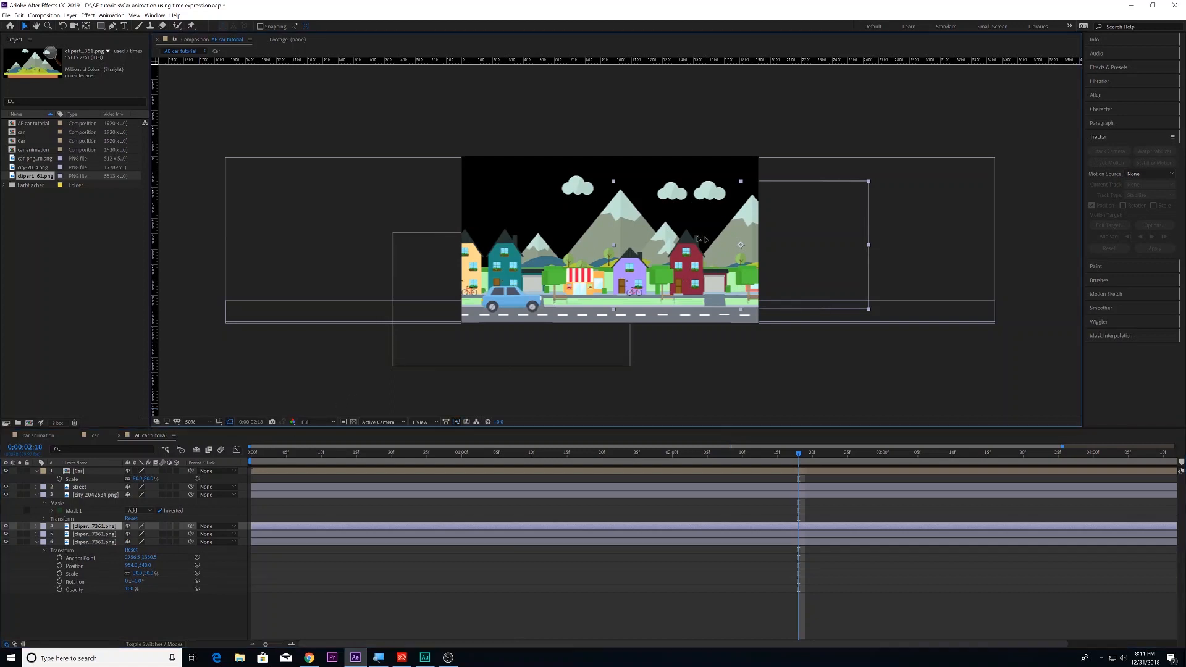
left_click_drag(716, 241, 461, 233)
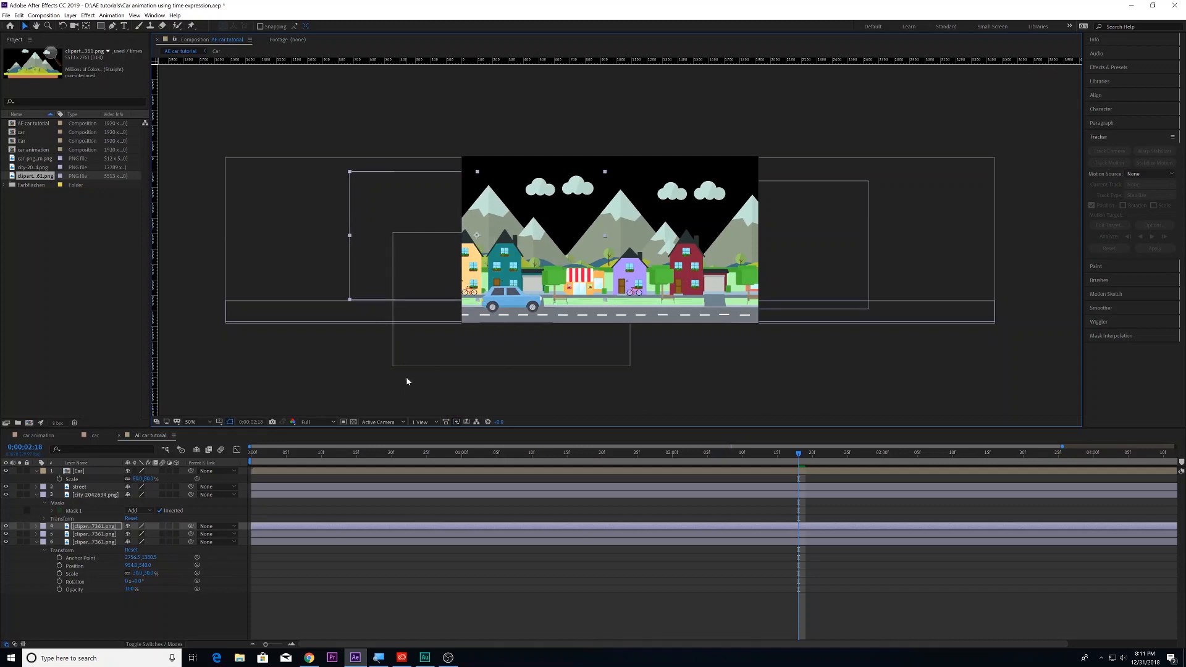
Turn all three mountain clipart layers into 3D layers.
left_click(95, 534)
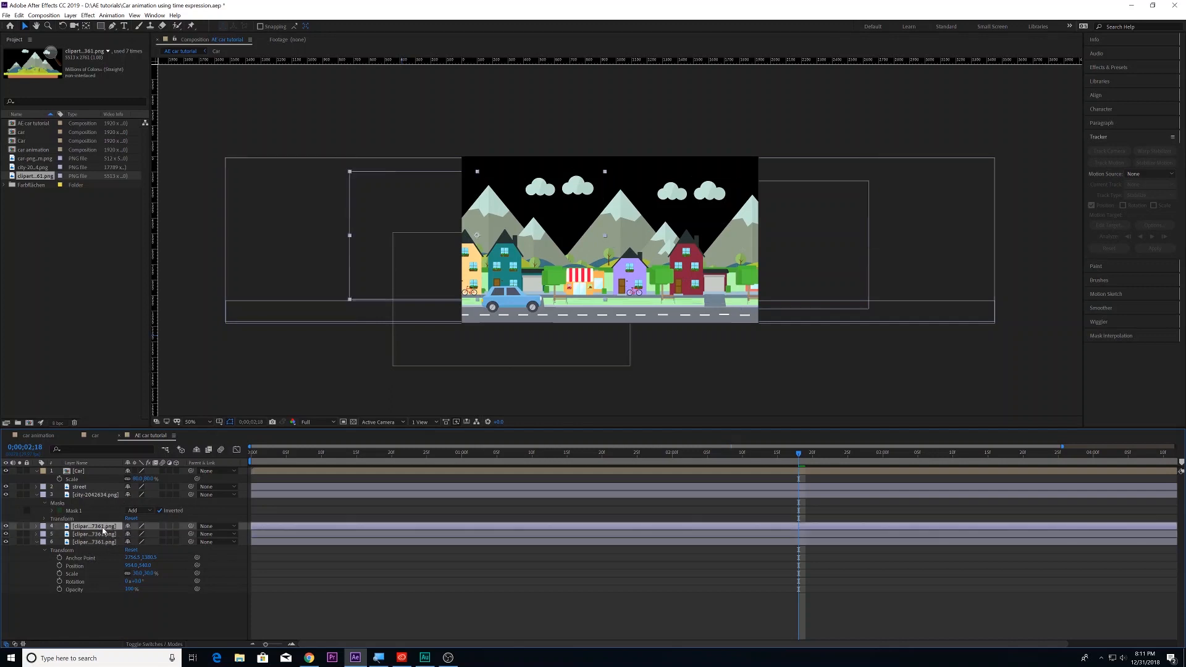
left_click(176, 526)
left_click(176, 534)
left_click(176, 542)
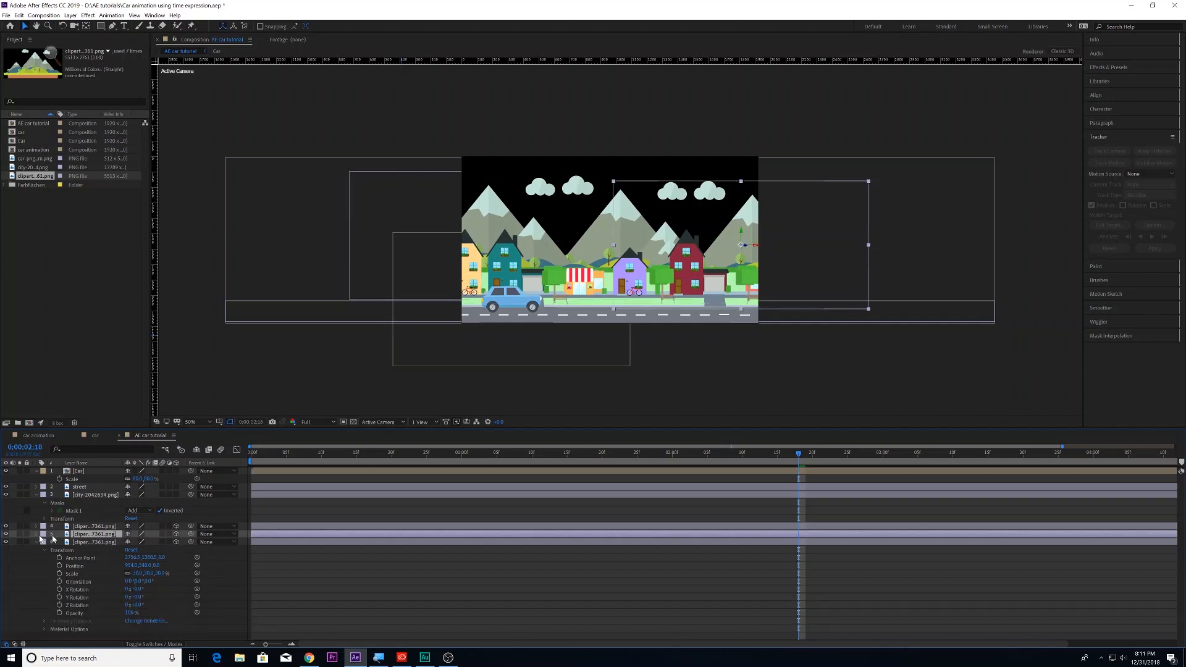
left_click(95, 542)
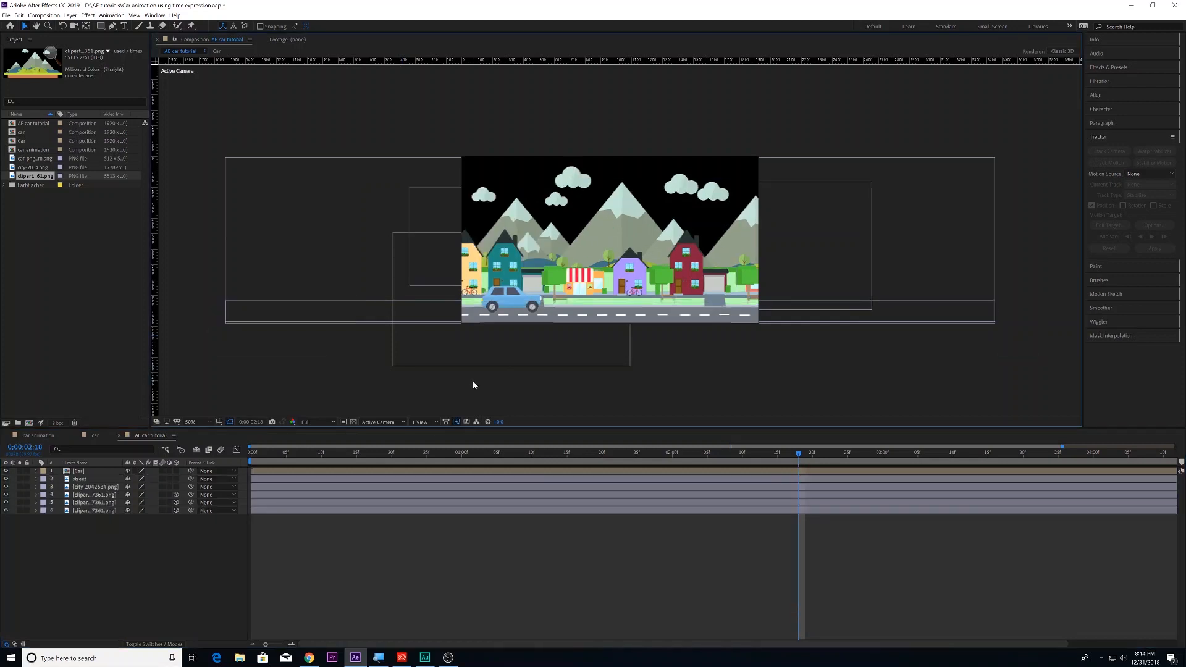
Create a light blue full-frame solid named sky and place it beneath all other layers.
scroll(462, 398, "down", 2)
scroll(462, 398, "up", 2)
left_click(71, 16)
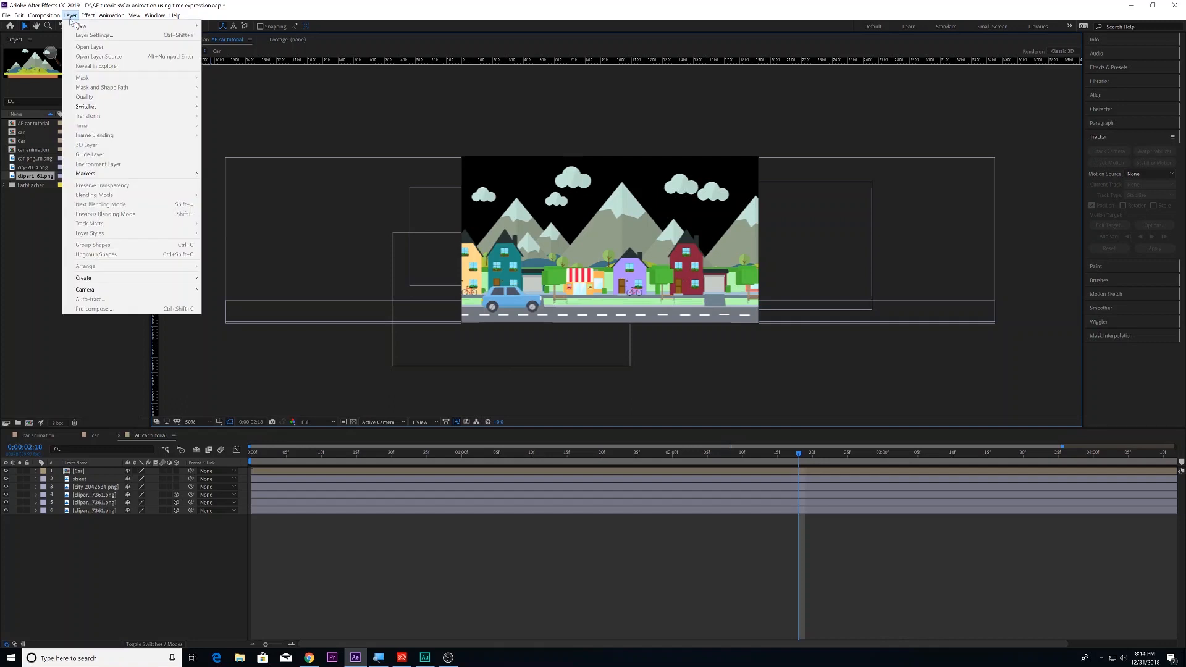
mouse_move(73, 25)
left_click(250, 40)
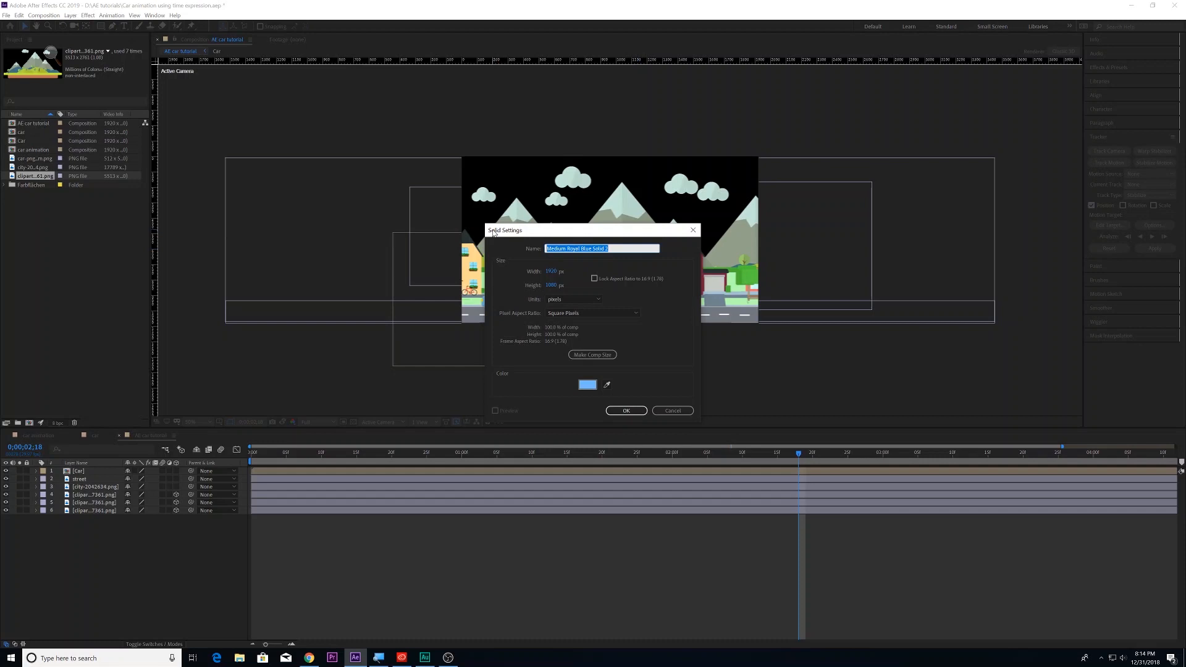
type("sky")
left_click(633, 411)
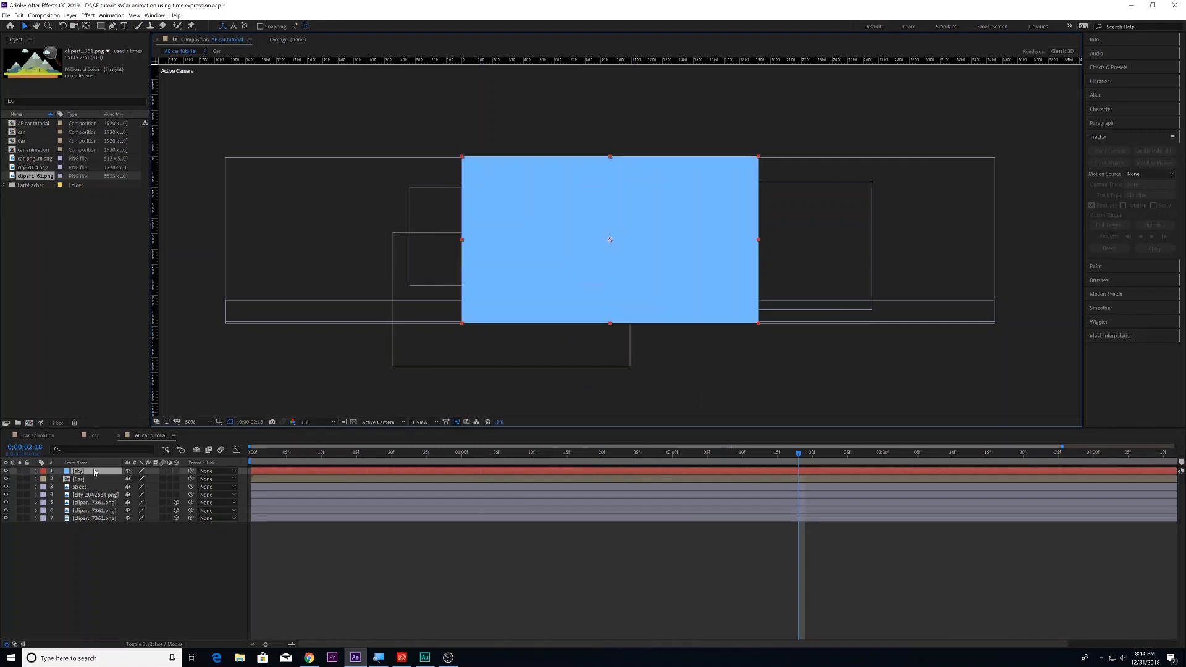
left_click_drag(90, 477, 103, 528)
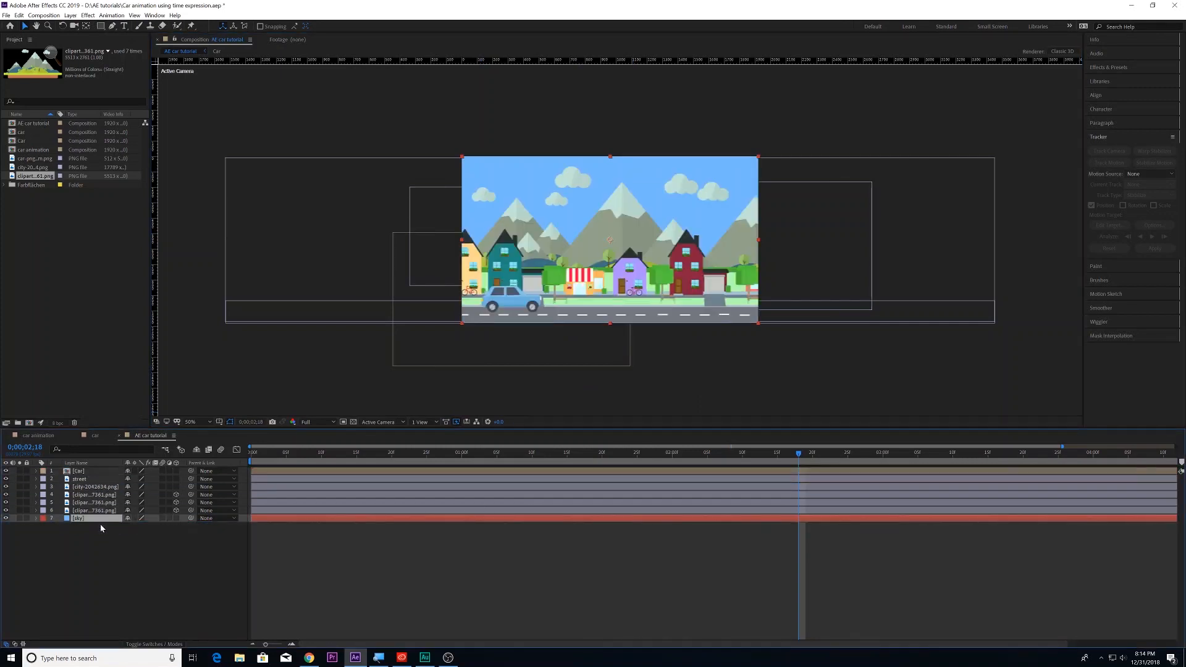
Preview the composed scene from the first frame and return to the start of the timeline.
left_click_drag(287, 455, 178, 452)
key("space")
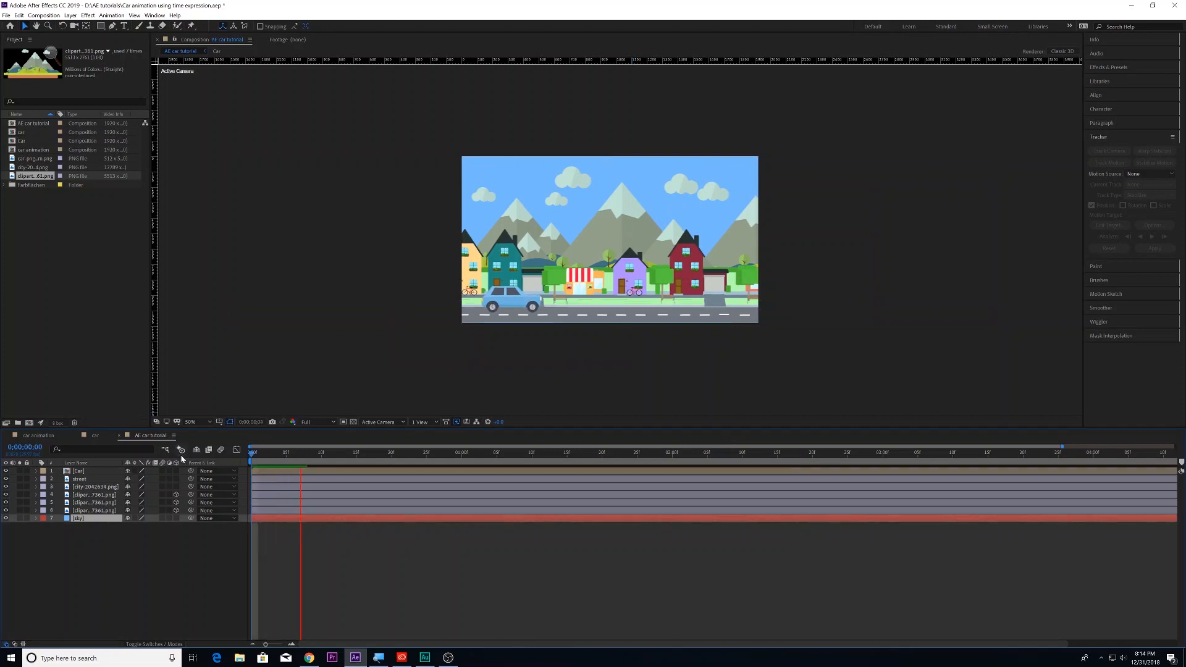
key("space")
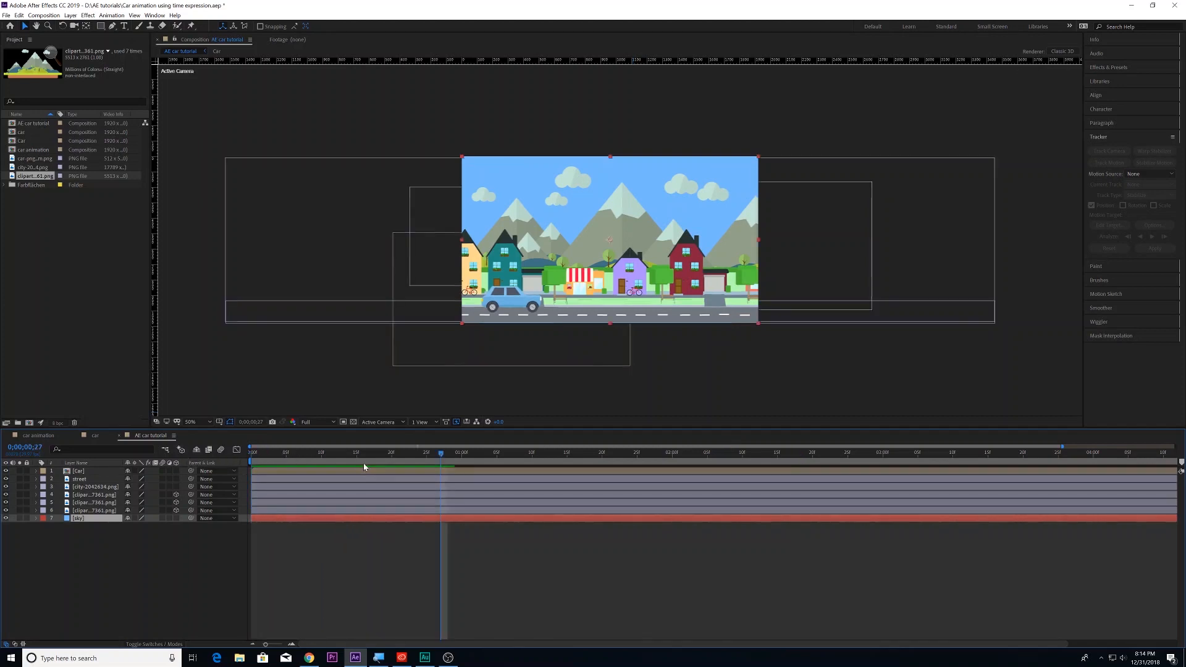
left_click_drag(363, 454, 219, 452)
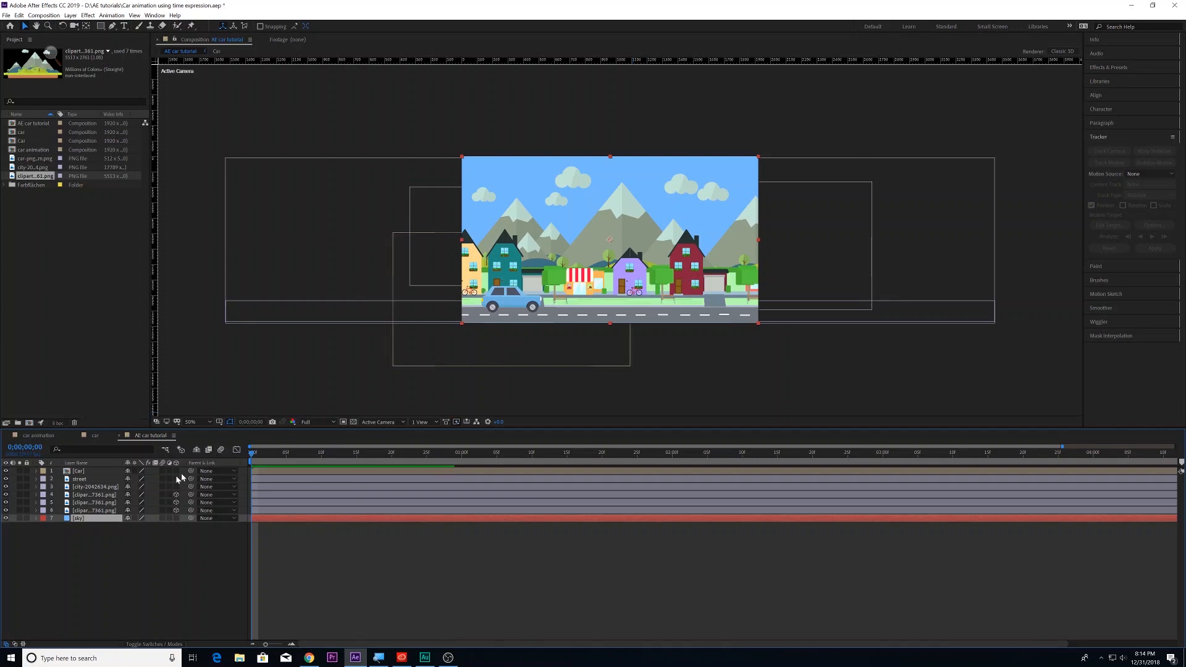
Move the Car layer lower and to the left end of the street, and keyframe its position at the first frame.
left_click(82, 471)
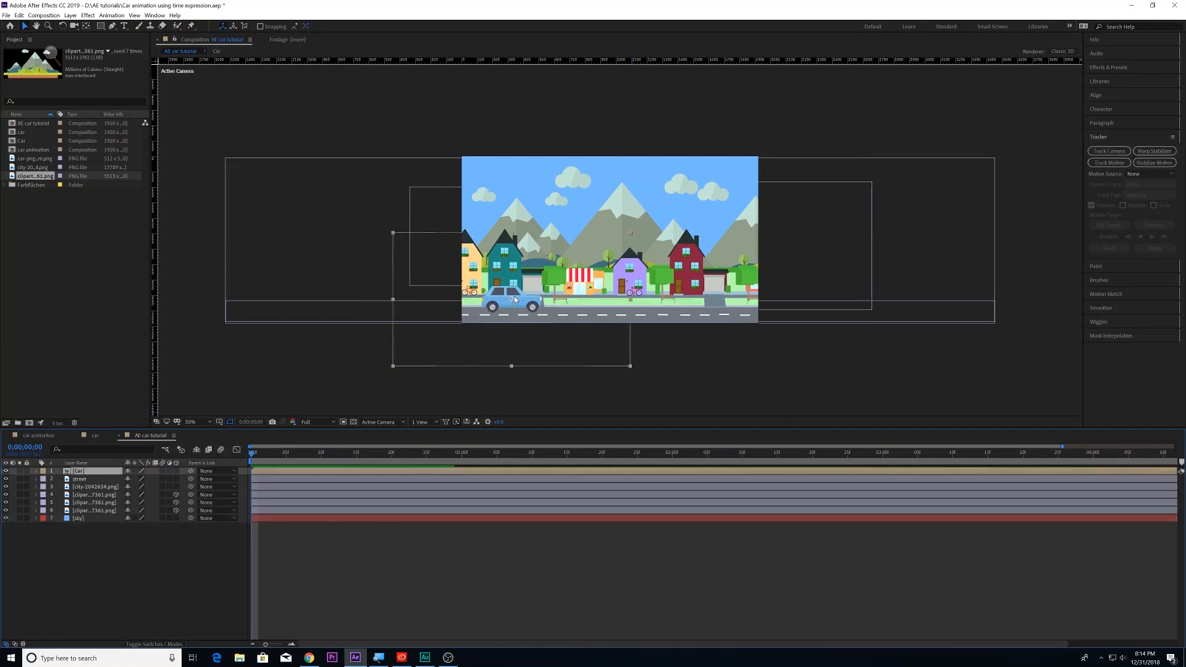
left_click_drag(515, 301, 503, 309)
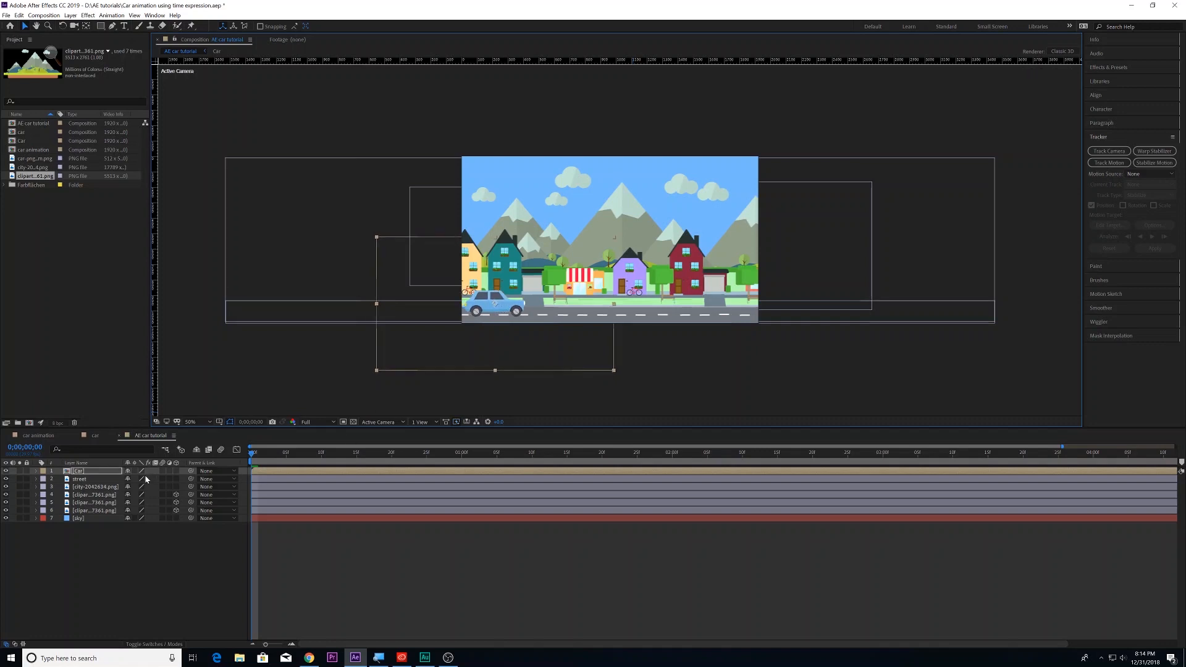
key("p")
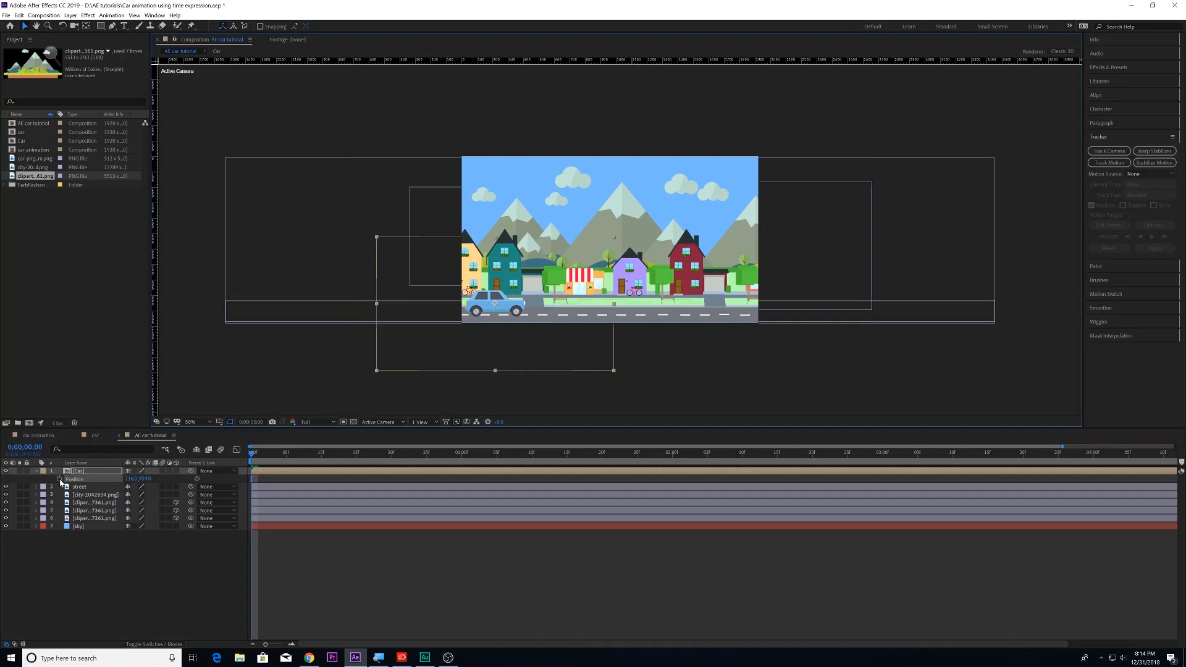
left_click(60, 479)
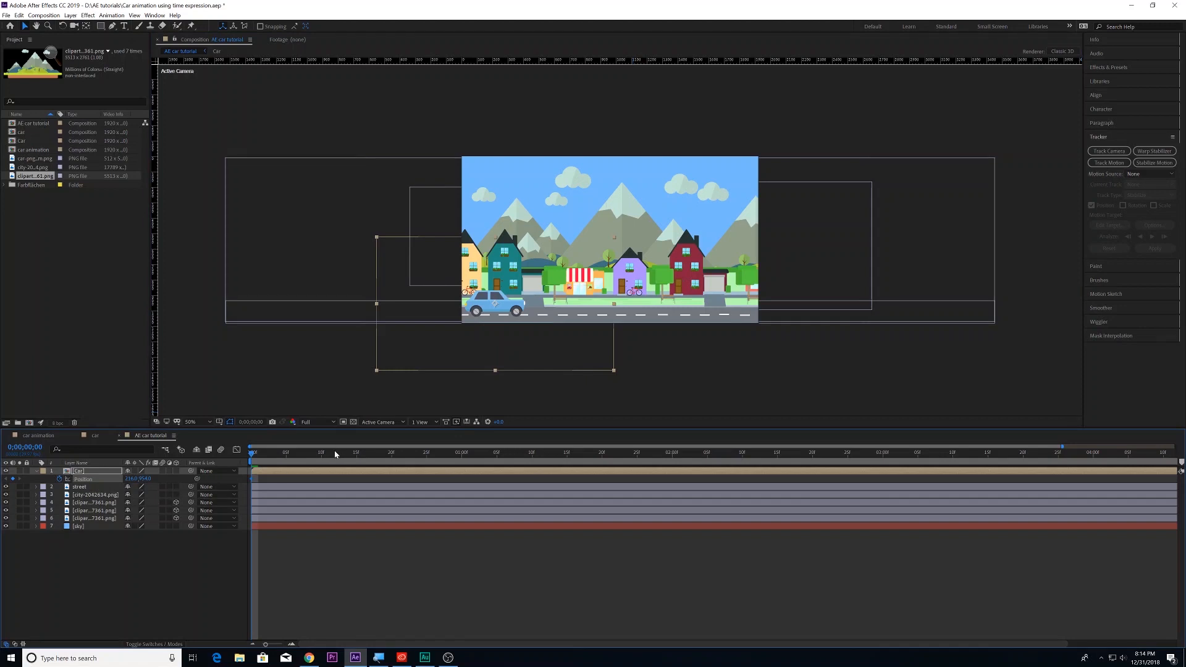
Extend the work area to the composition's end, keyframe the car past the frame's right edge at 0;00;04;29, and preview the drive.
left_click_drag(335, 455, 955, 483)
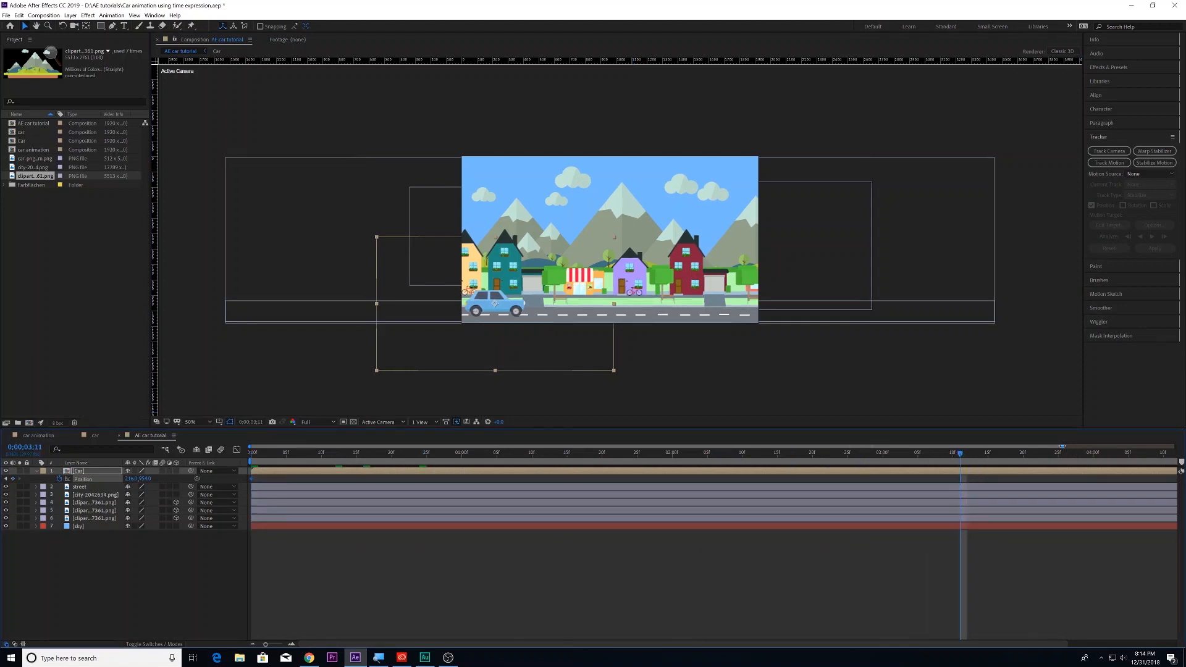
left_click_drag(1062, 445, 1174, 447)
key("space")
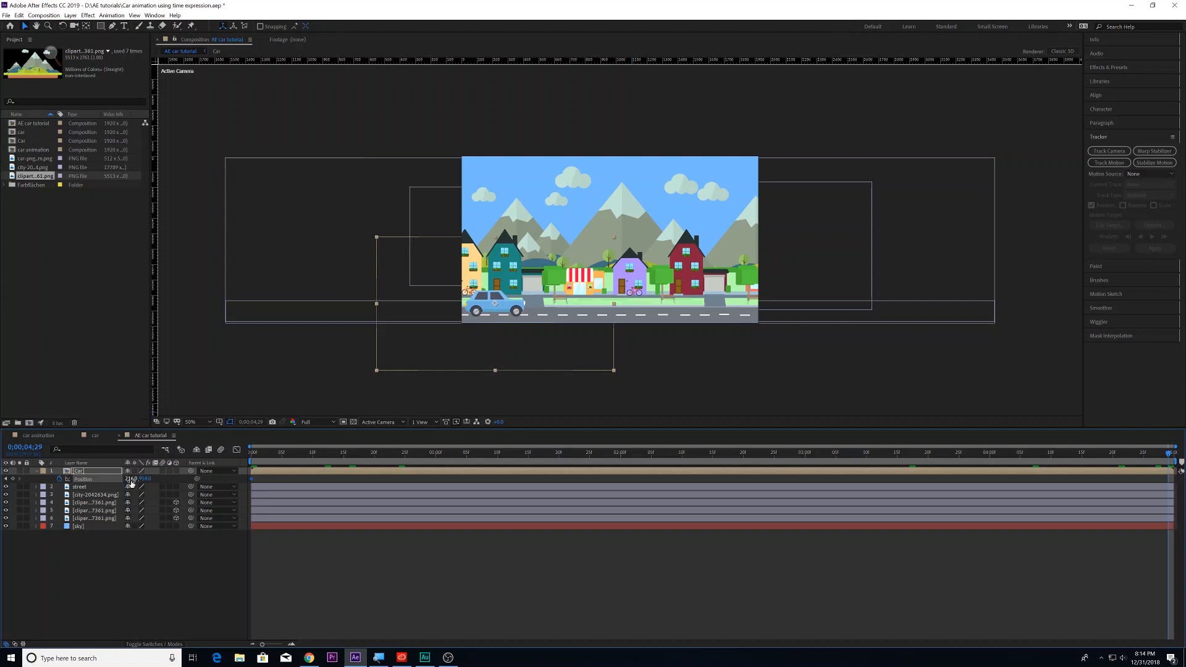
left_click_drag(134, 483, 1044, 526)
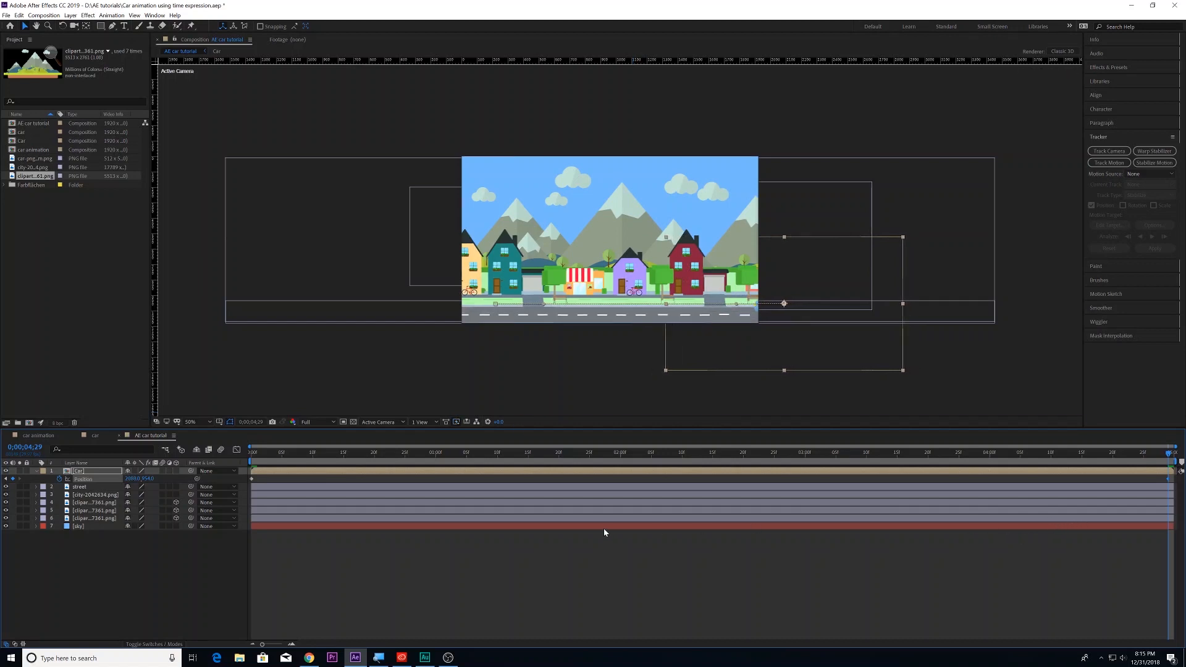
key("space")
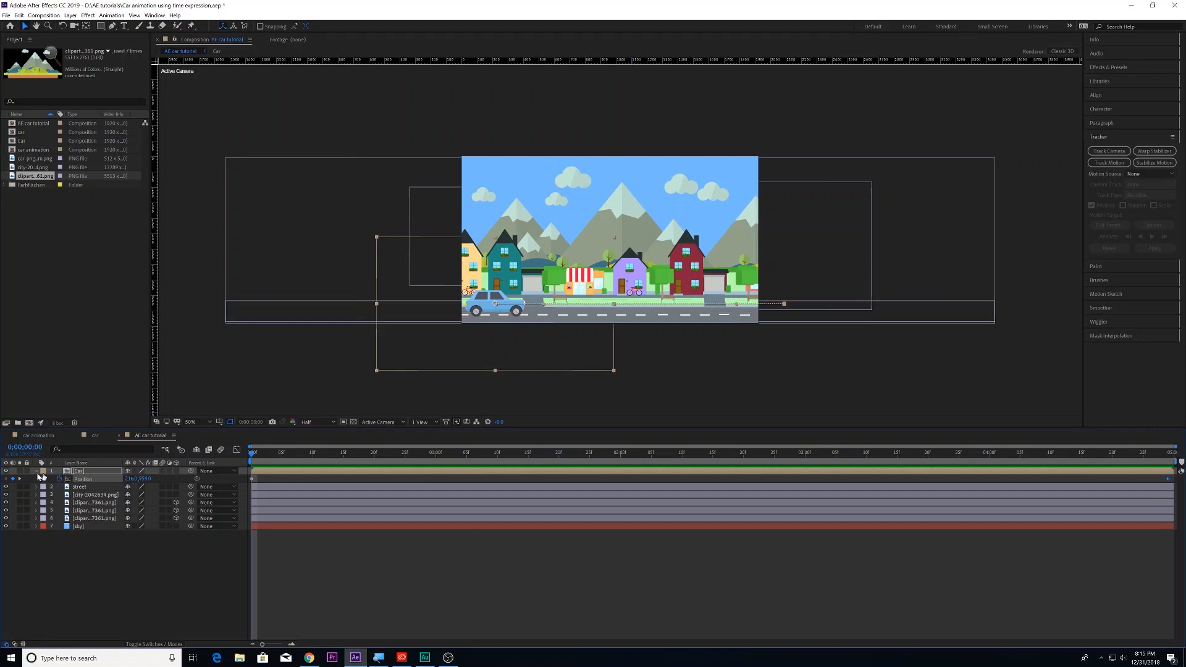
Rename the three mountain clipart layers with mountain-based names.
scroll(251, 376, "down", 1)
scroll(251, 375, "up", 2)
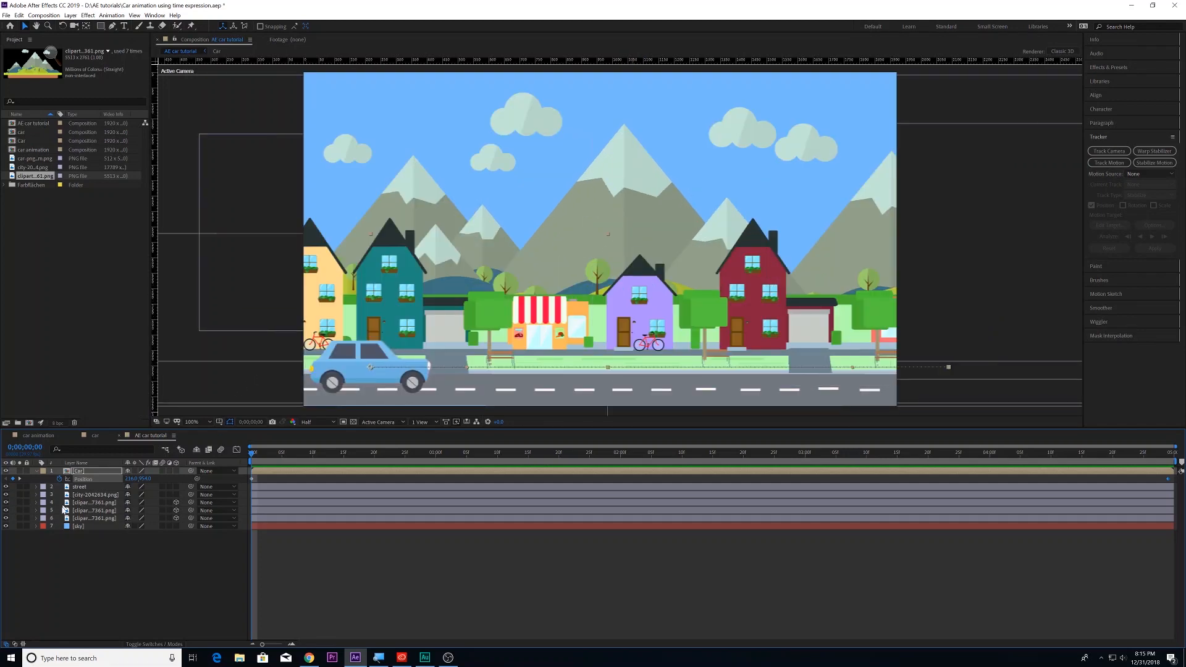
left_click(86, 502)
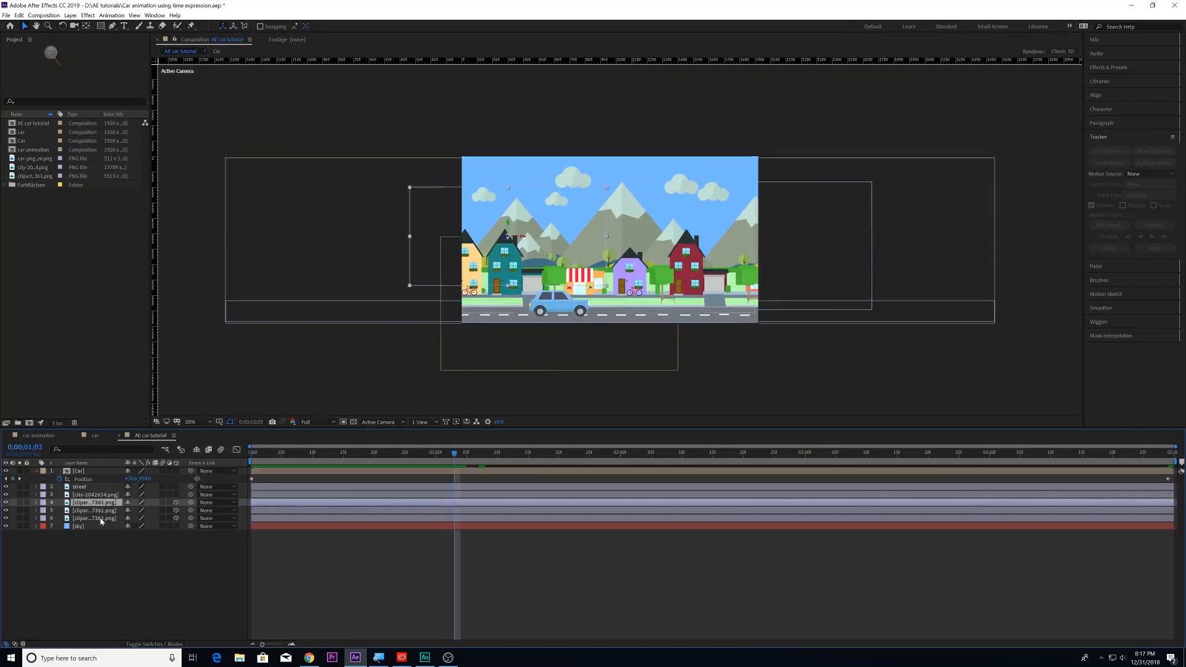
left_click(97, 511)
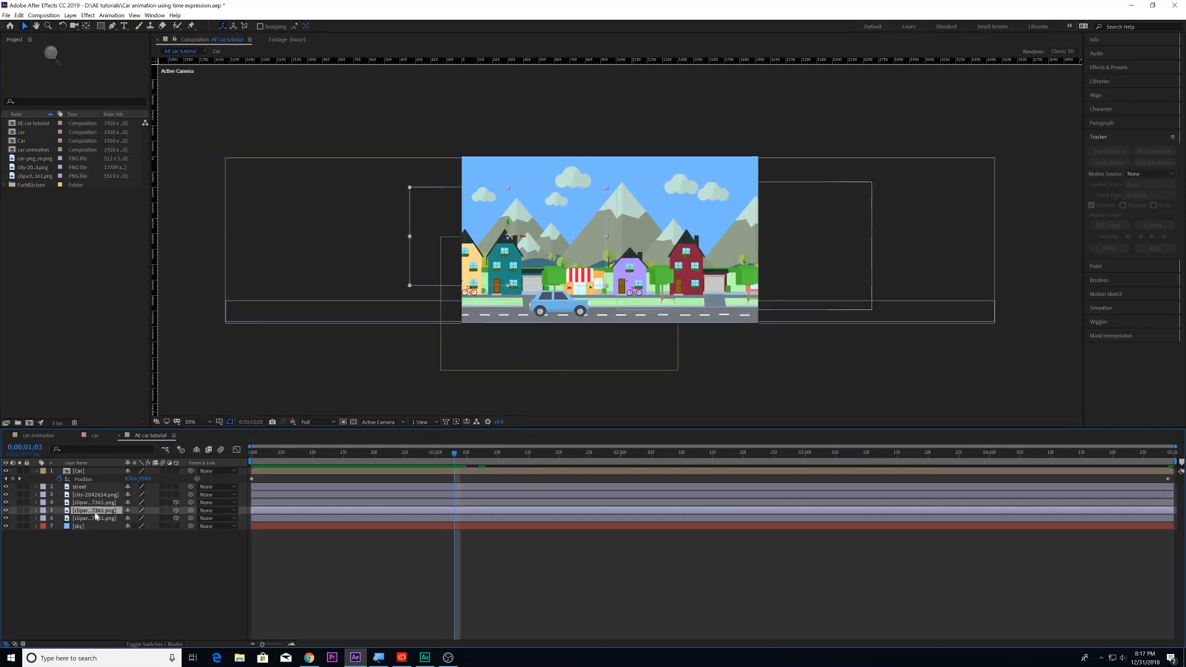
left_click(93, 504)
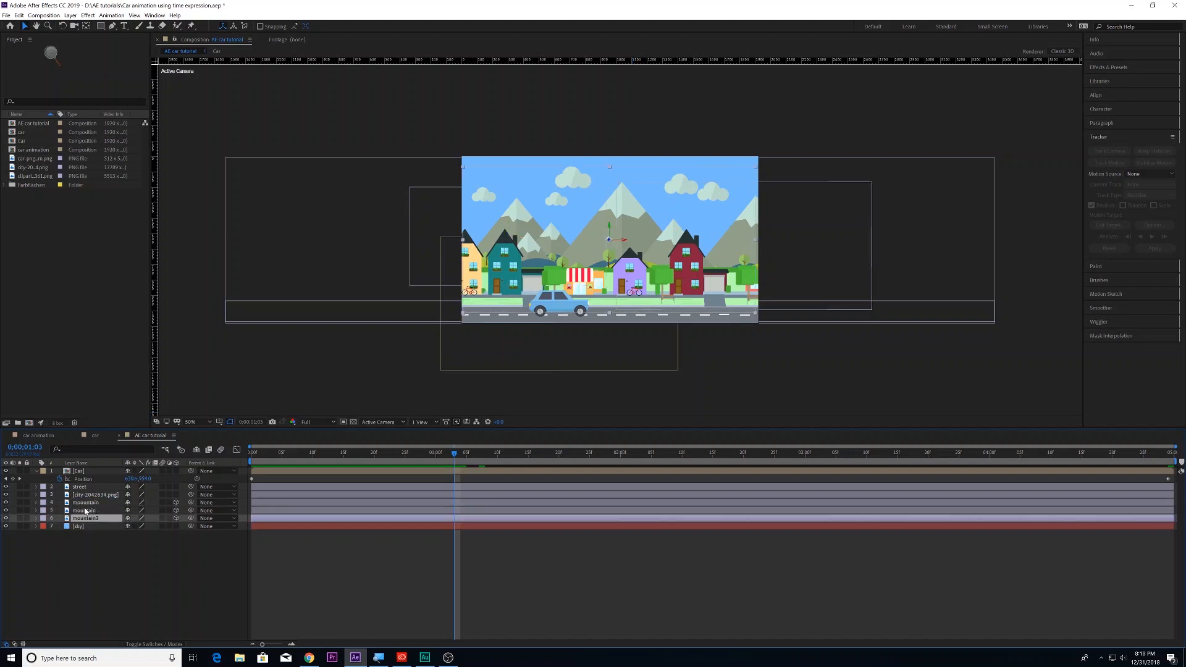
Pre-compose the three mountain layers into a composition named mountains, moving all attributes into it.
left_click(86, 503, "shift")
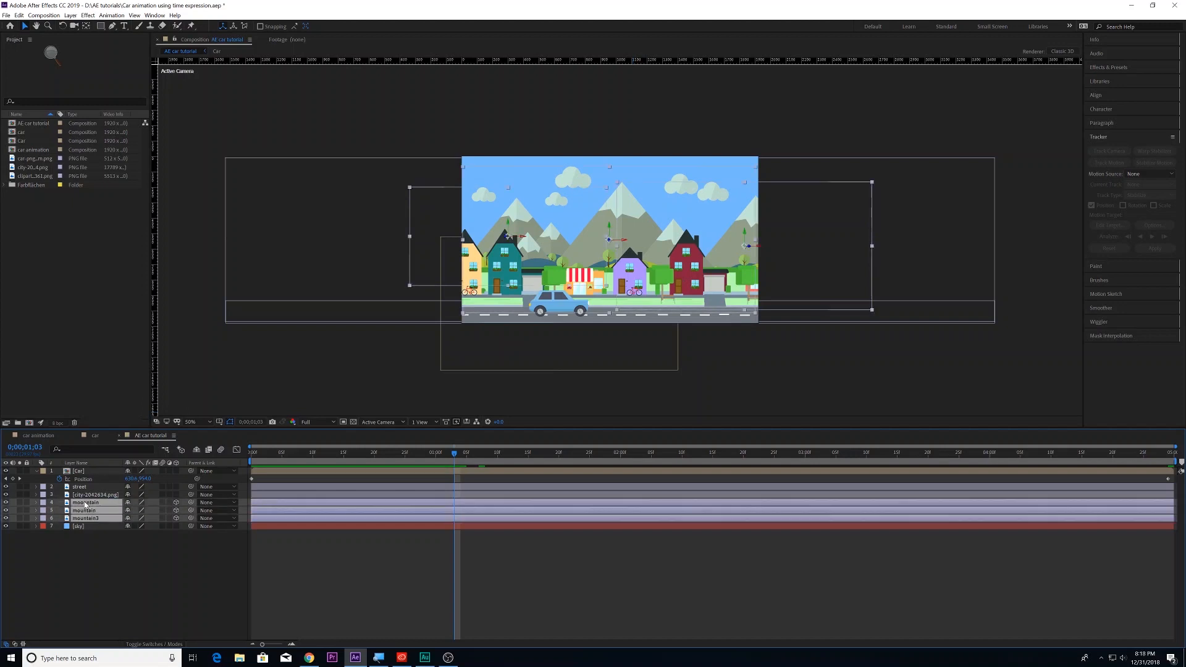
right_click(84, 504)
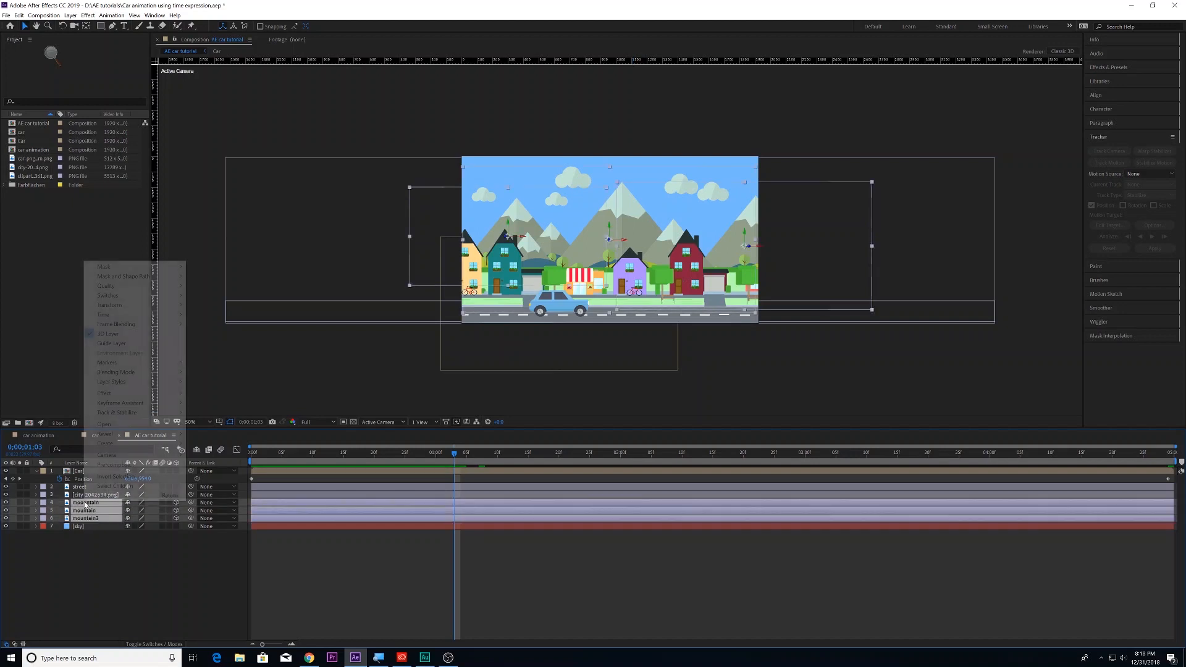
left_click(116, 465)
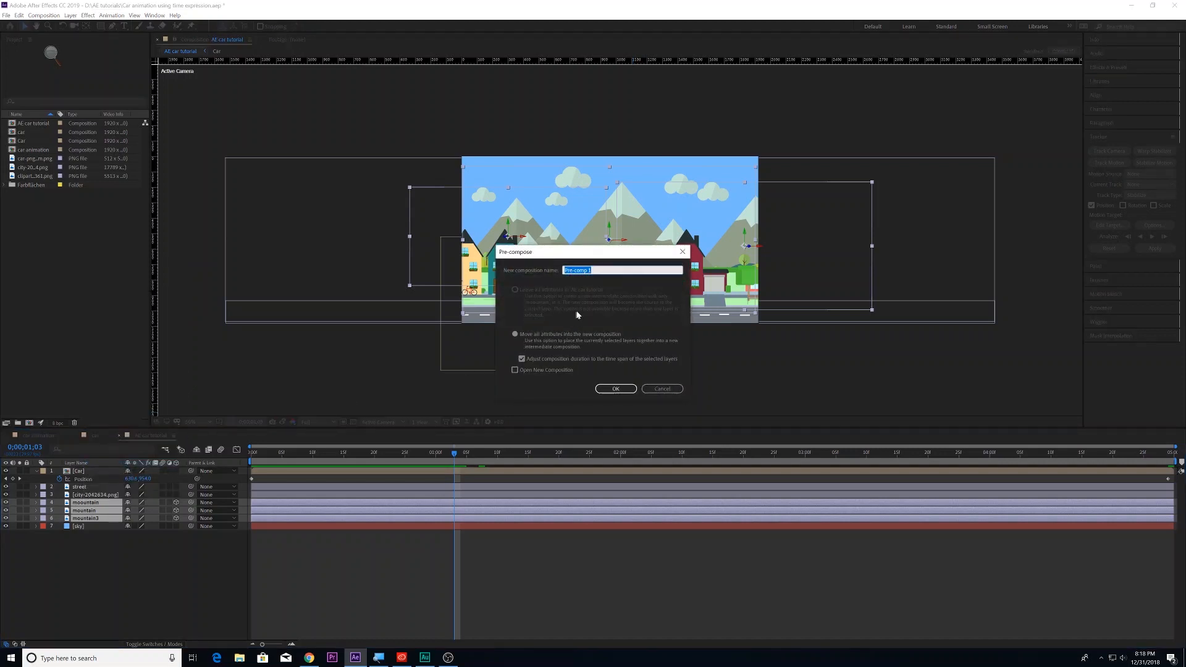
left_click(515, 335)
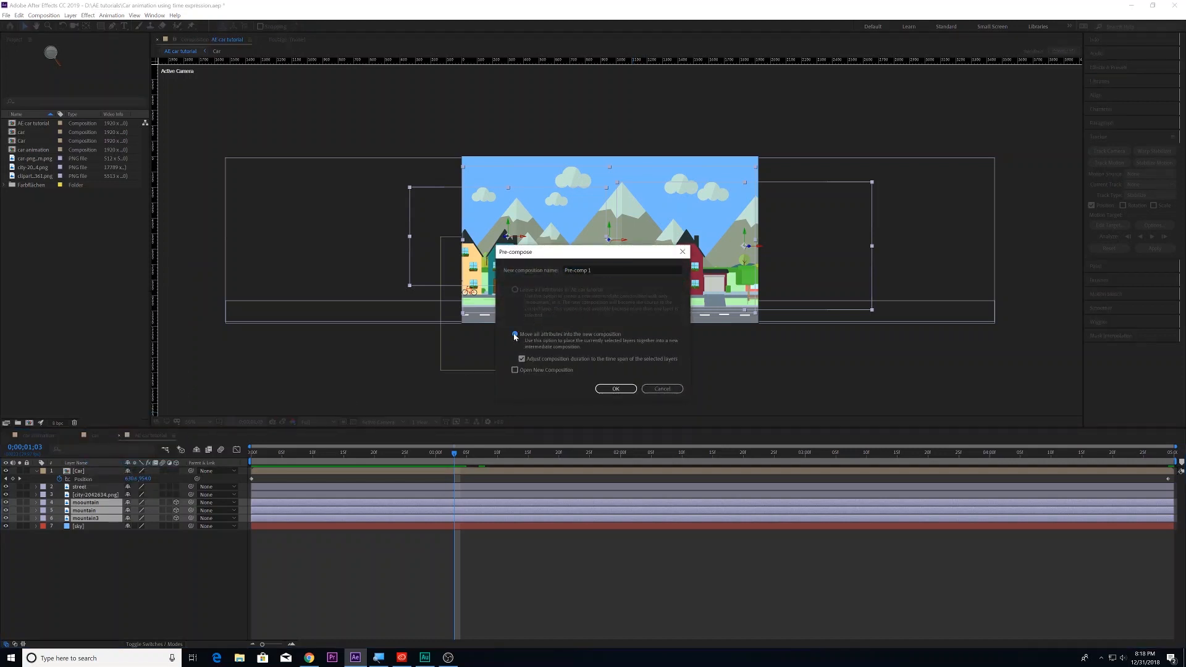
left_click(606, 270)
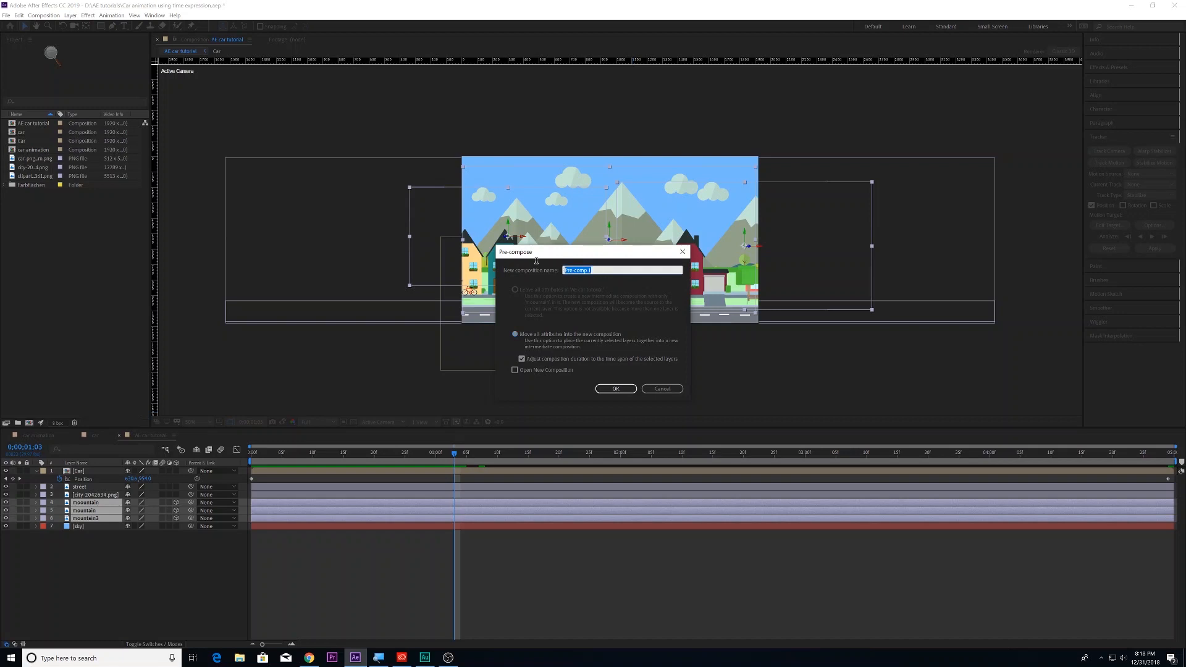
type("mountains")
left_click(623, 389)
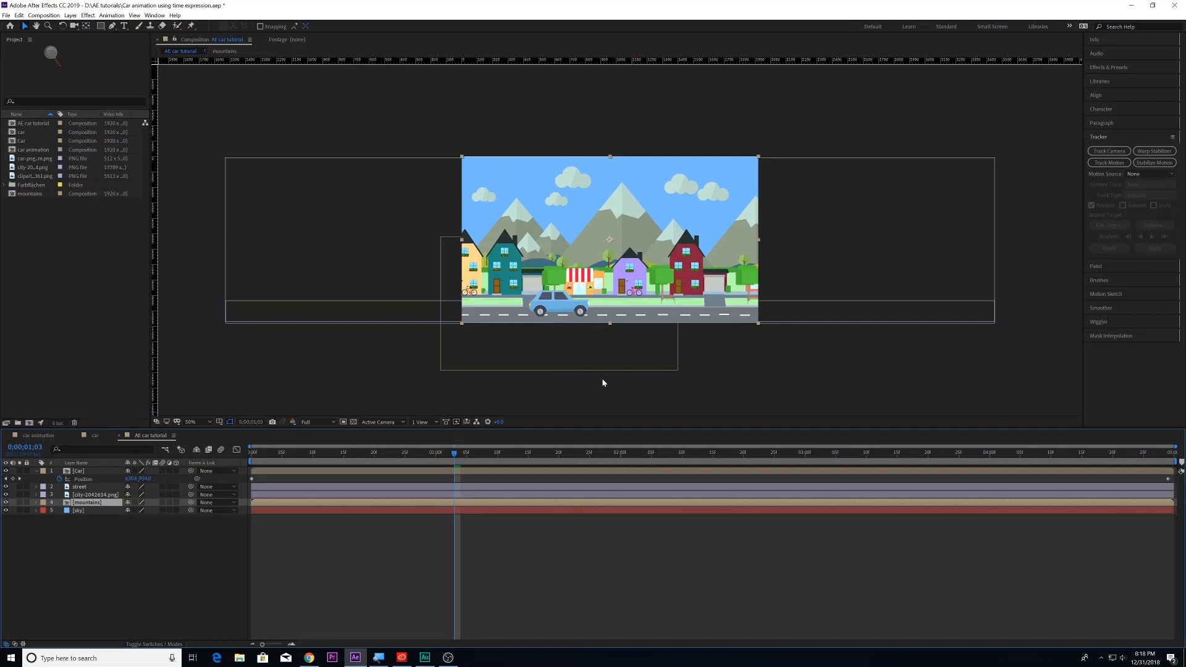
Open the mountains composition and widen it to 3520 px so all the mountain artwork fits inside.
double_click(93, 502)
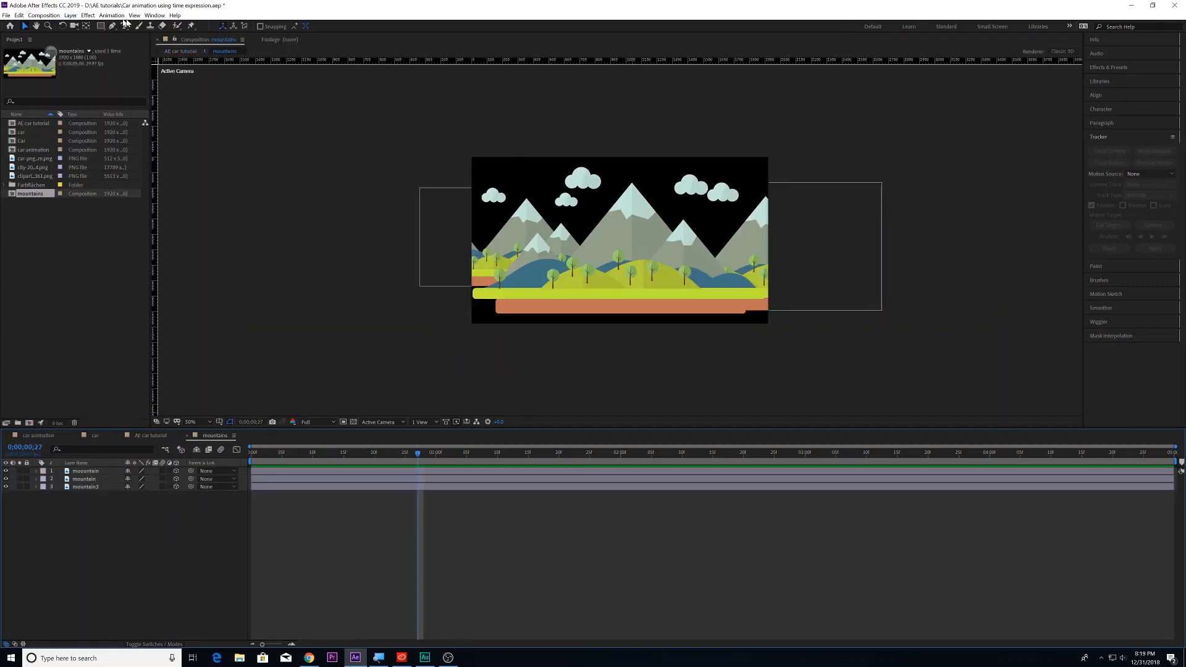
left_click(43, 15)
left_click(53, 39)
left_click(43, 15)
left_click(54, 37)
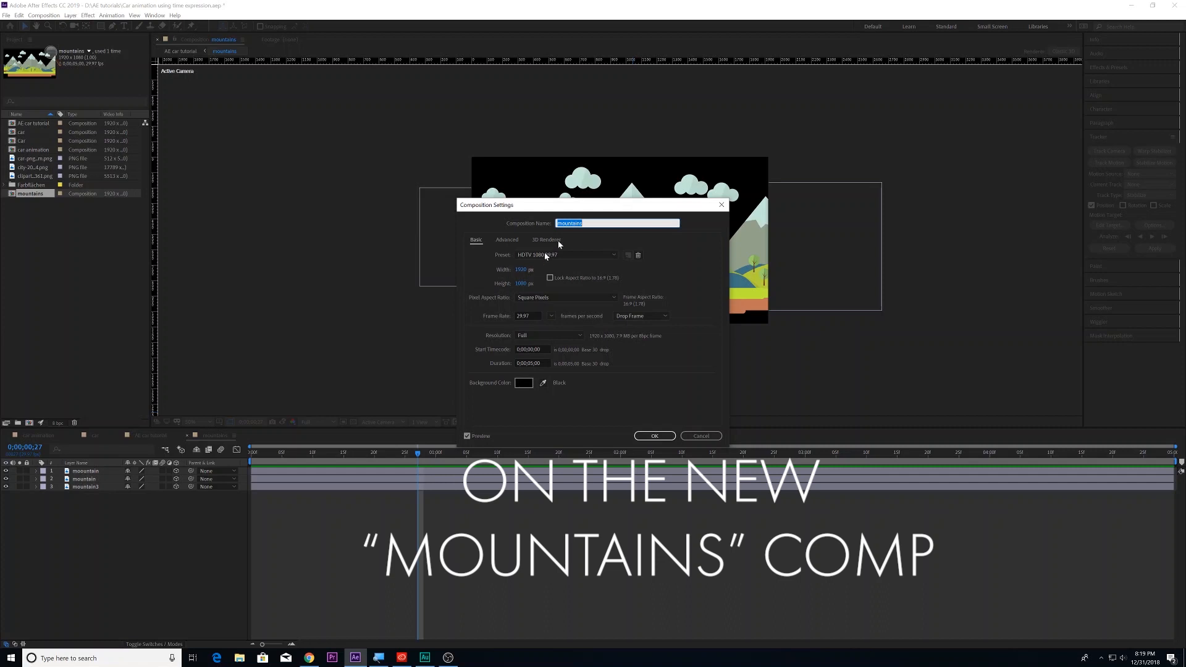
left_click_drag(549, 205, 190, 134)
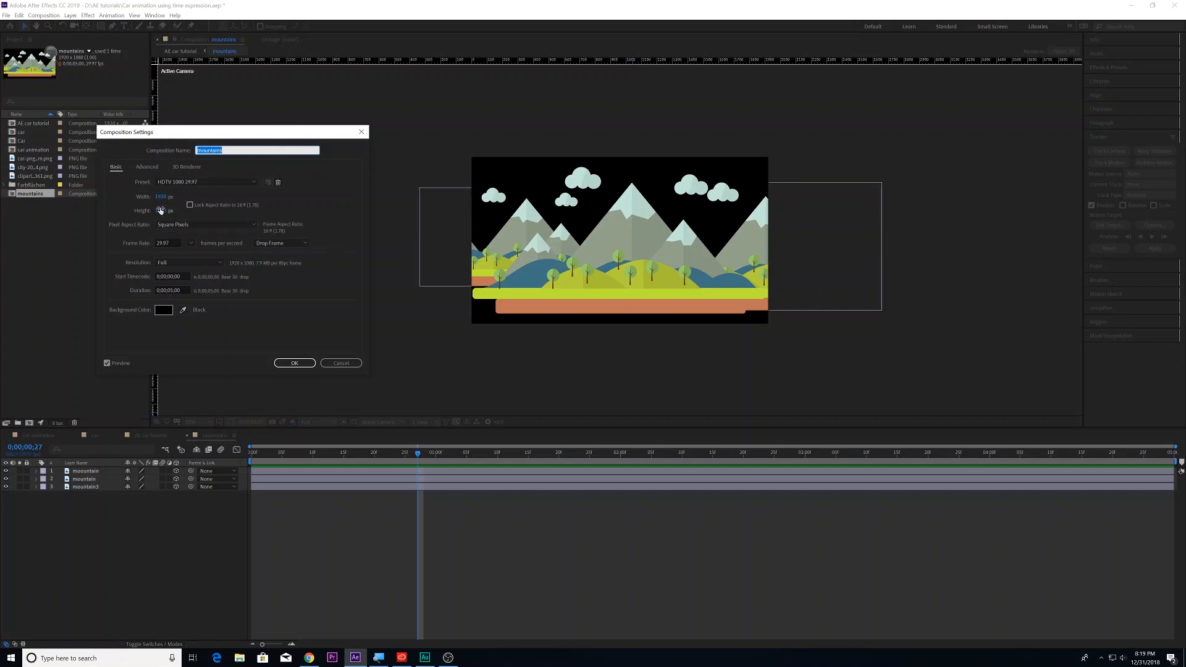
left_click_drag(160, 198, 272, 204)
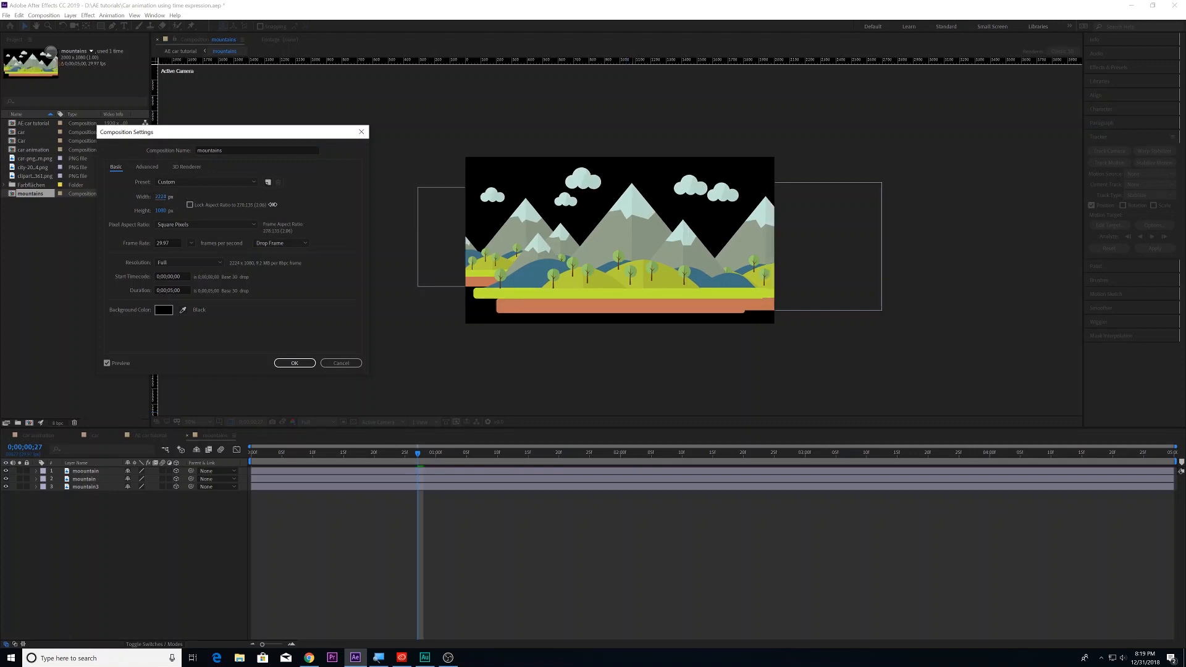
left_click_drag(162, 198, 266, 199)
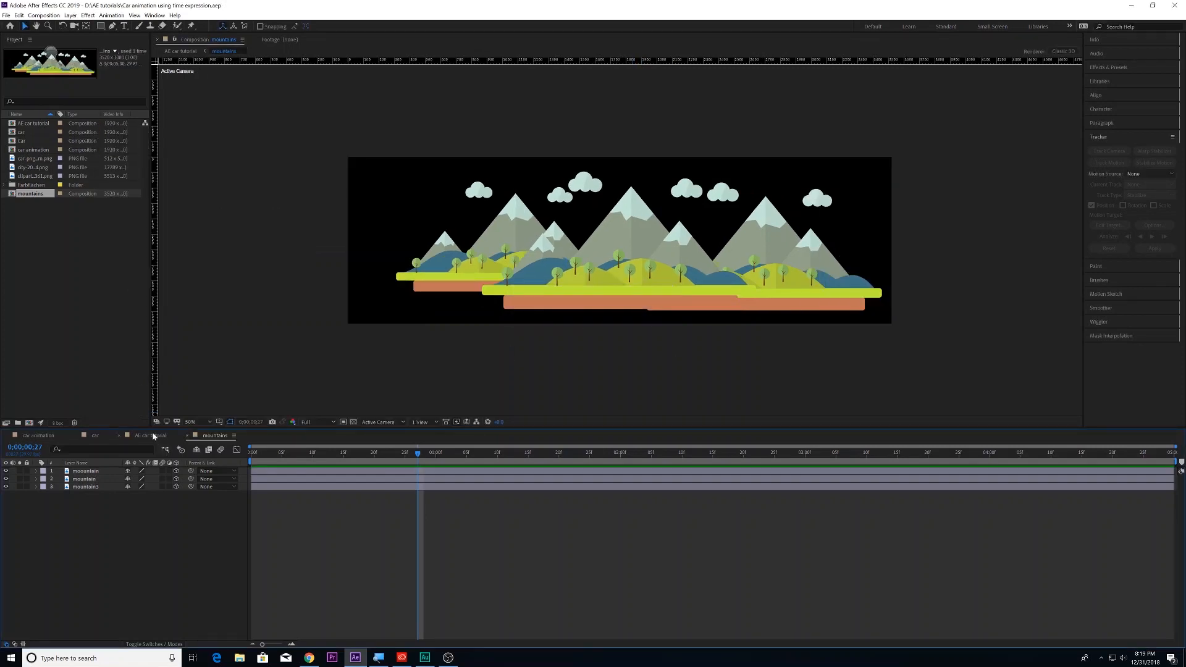
Return to the AE car tutorial composition and keyframe the mountains layer's position at the first frame.
left_click(154, 436)
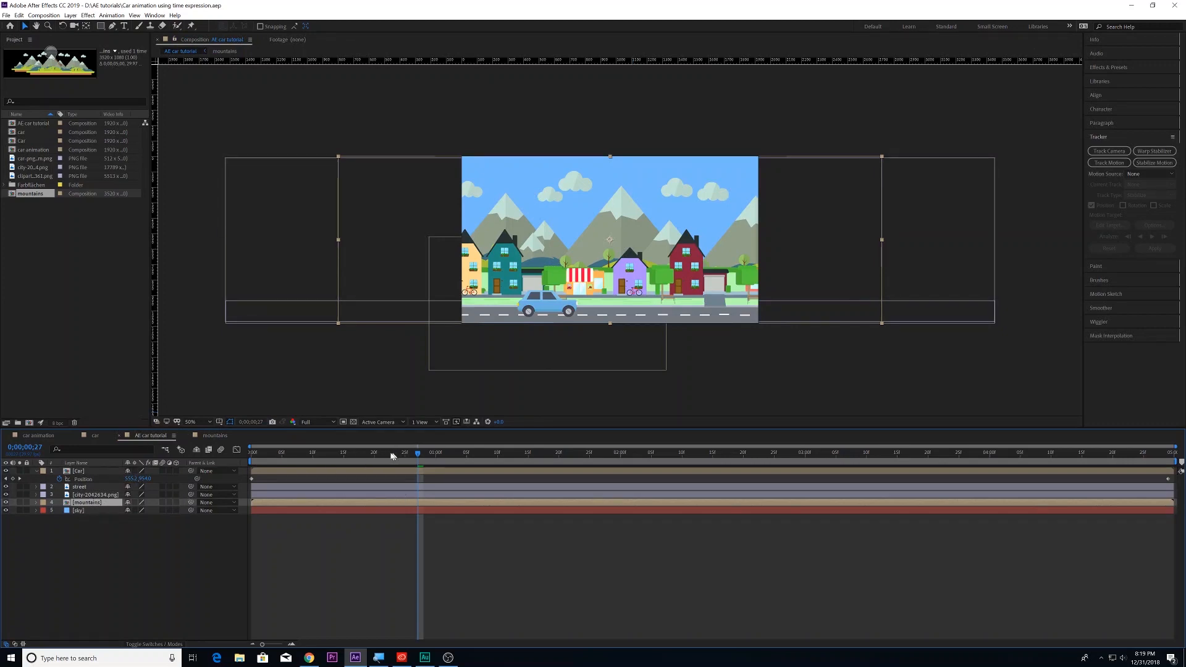
key("Home")
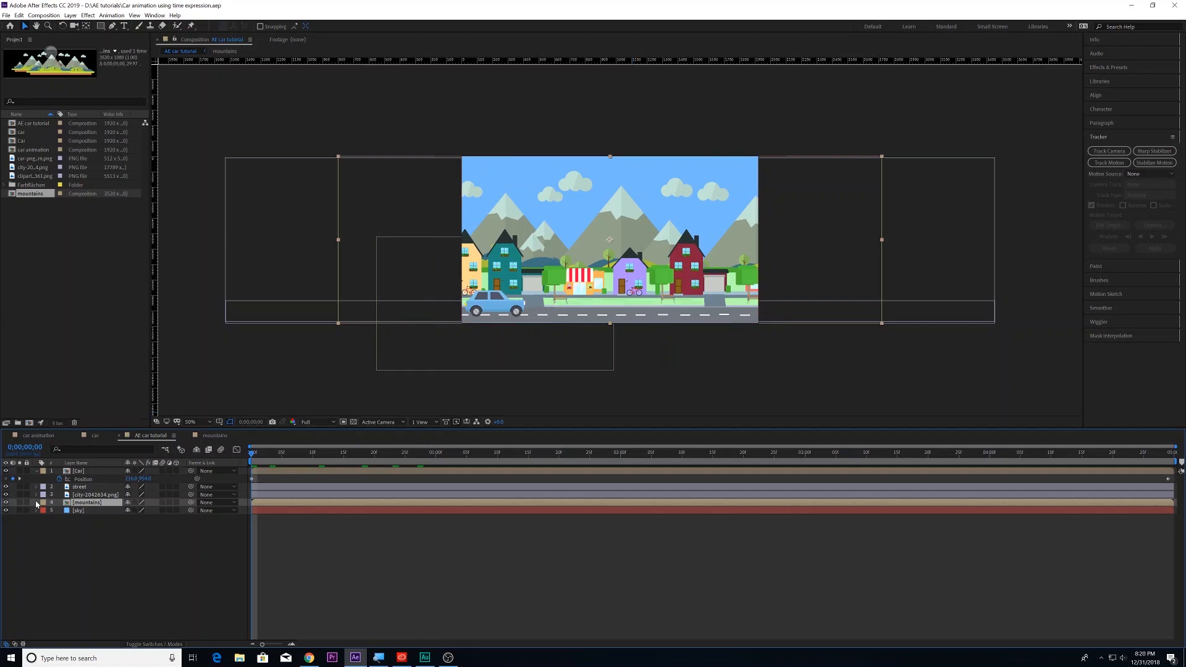
left_click(35, 503)
left_click(44, 511)
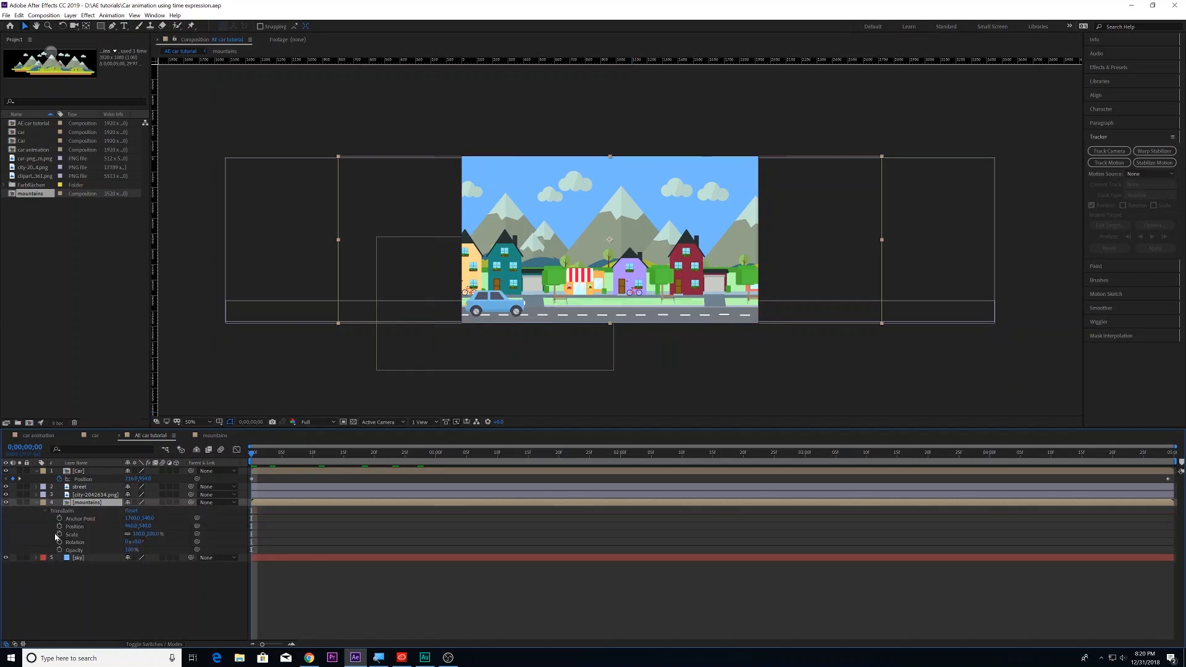
left_click(59, 526)
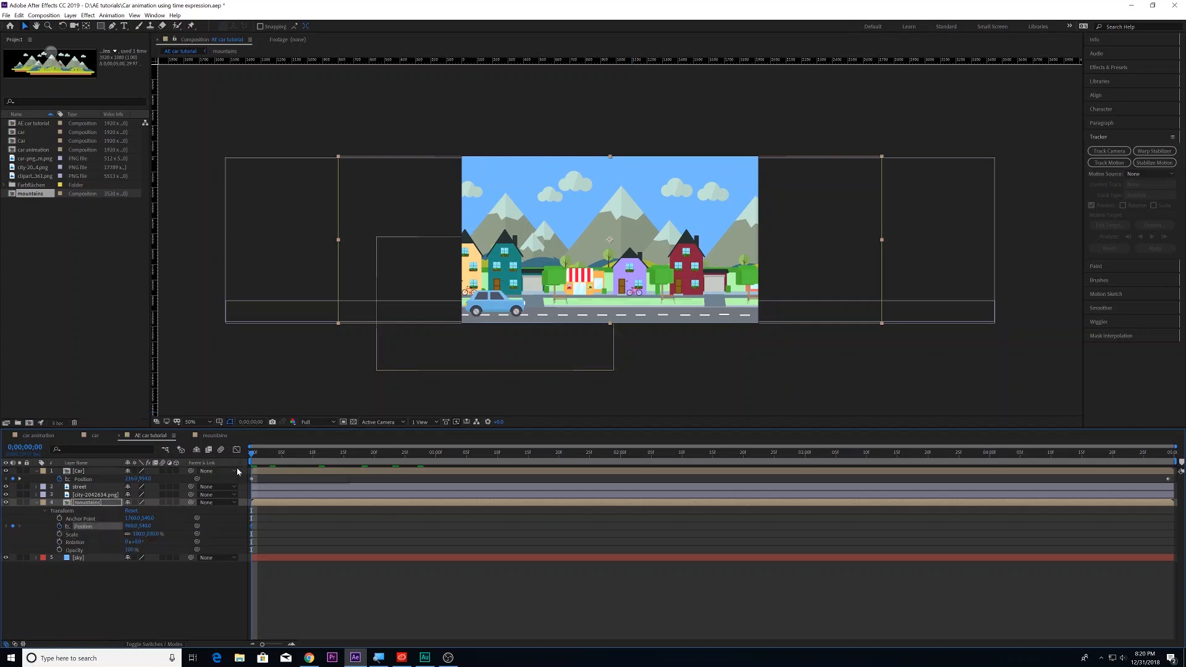
Keyframe the mountains layer slightly farther left at 0;00;04;29 and preview the movement.
left_click_drag(303, 464, 917, 510)
left_click_drag(936, 455, 1168, 454)
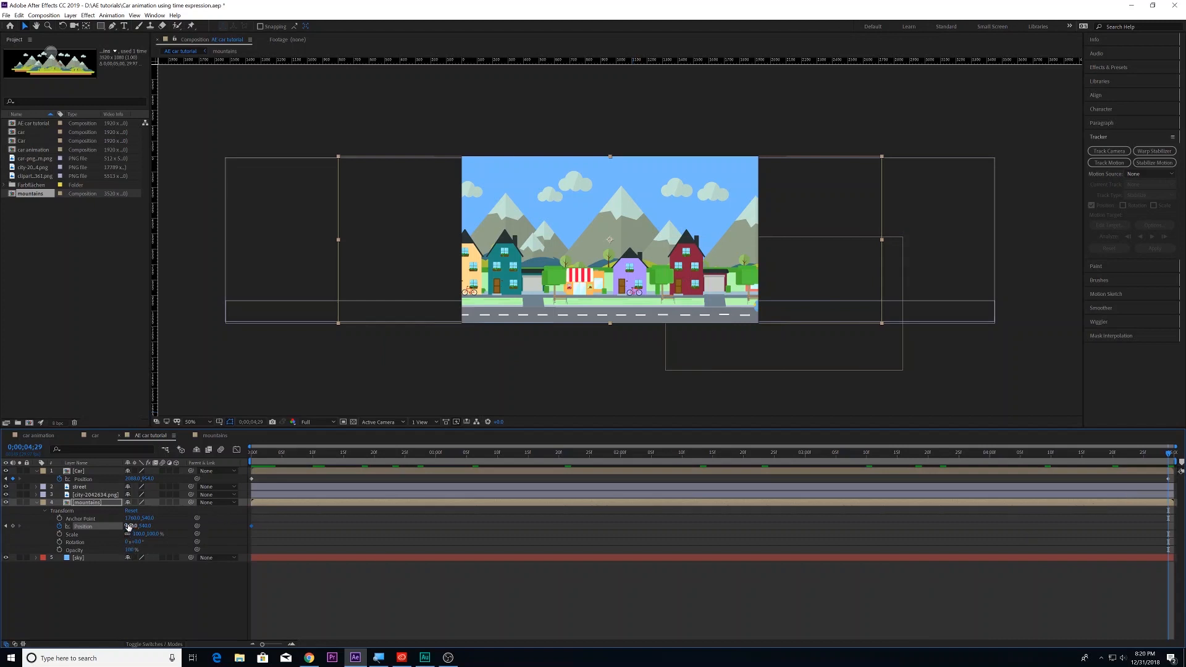
key("space")
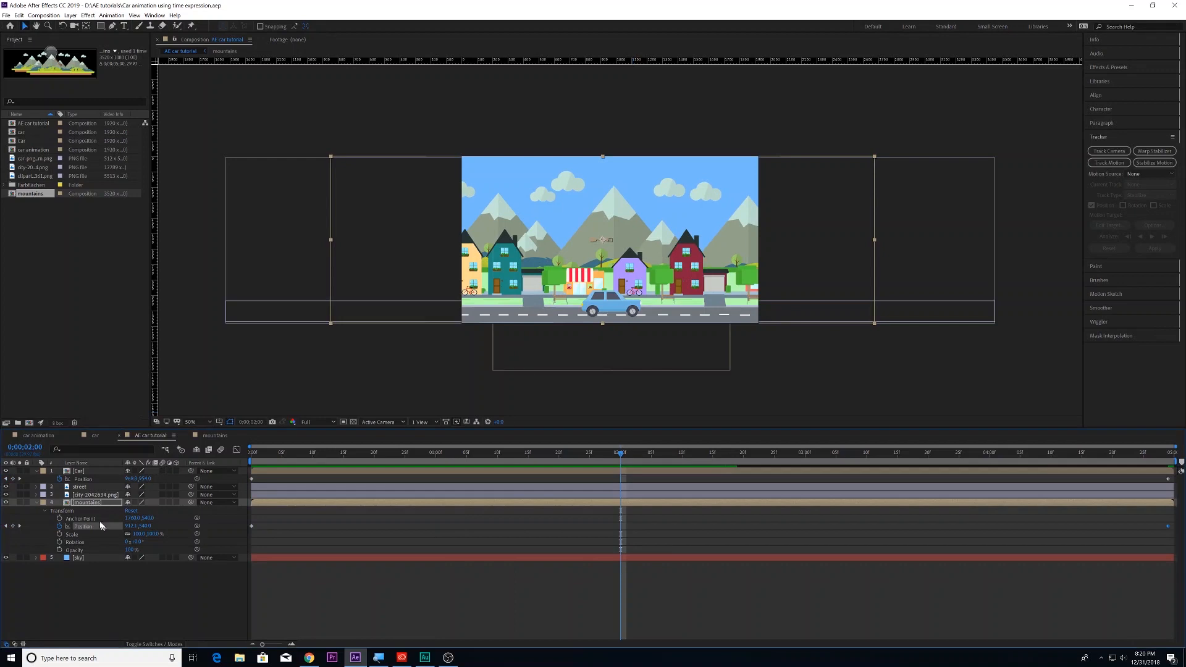
Animate the city layer's position from the first frame to 0;00;04;29, sliding it left to about X 405.
left_click(96, 494)
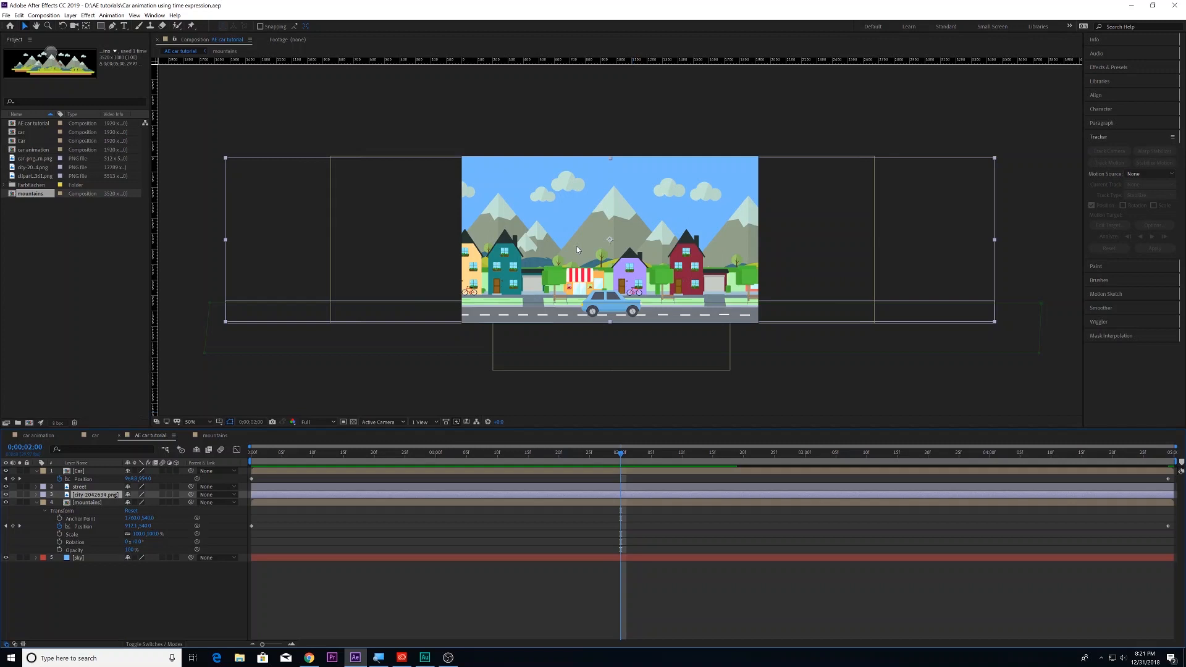
key("Home")
left_click(79, 486)
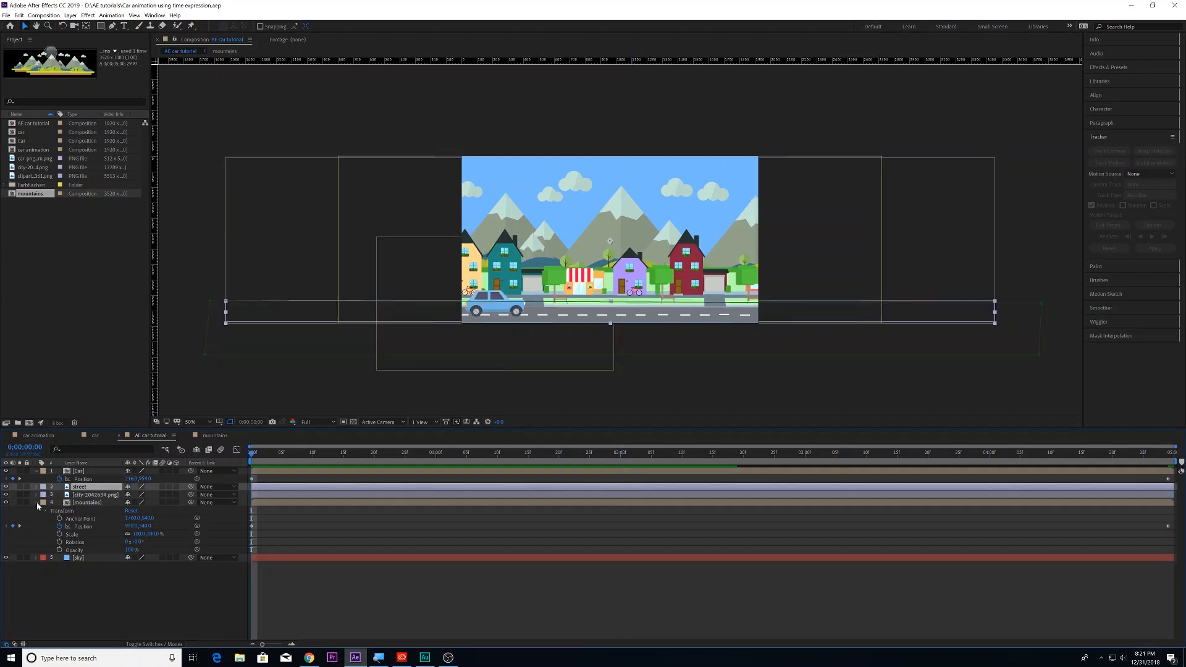
left_click(37, 502)
left_click(68, 494)
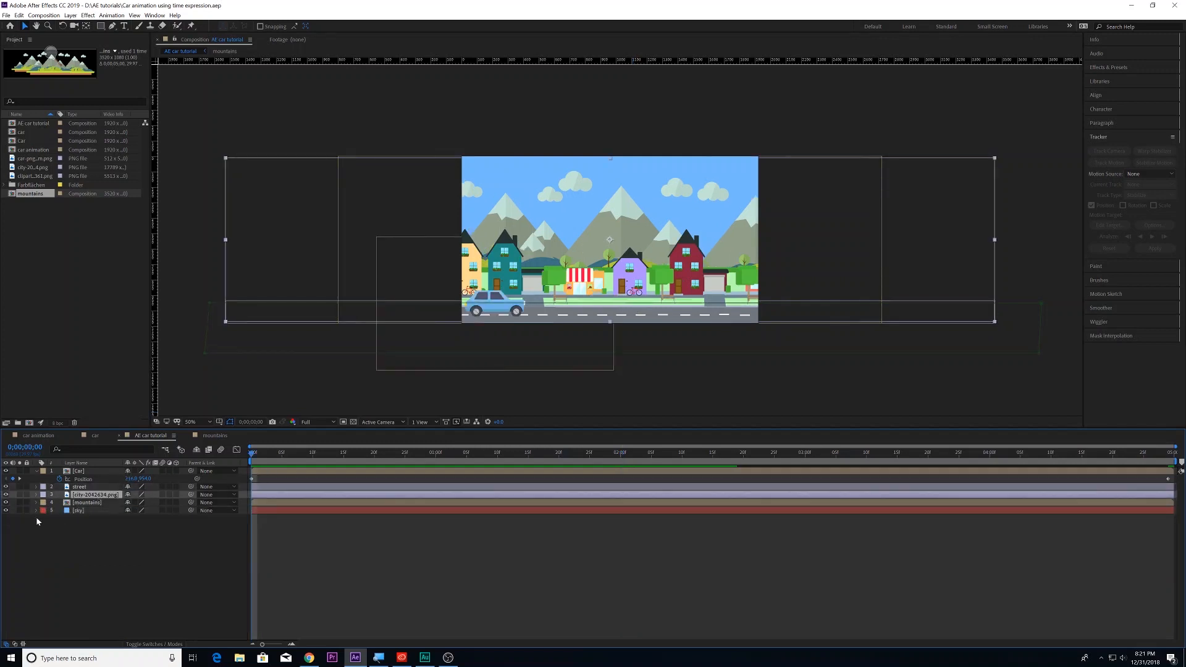
key("p")
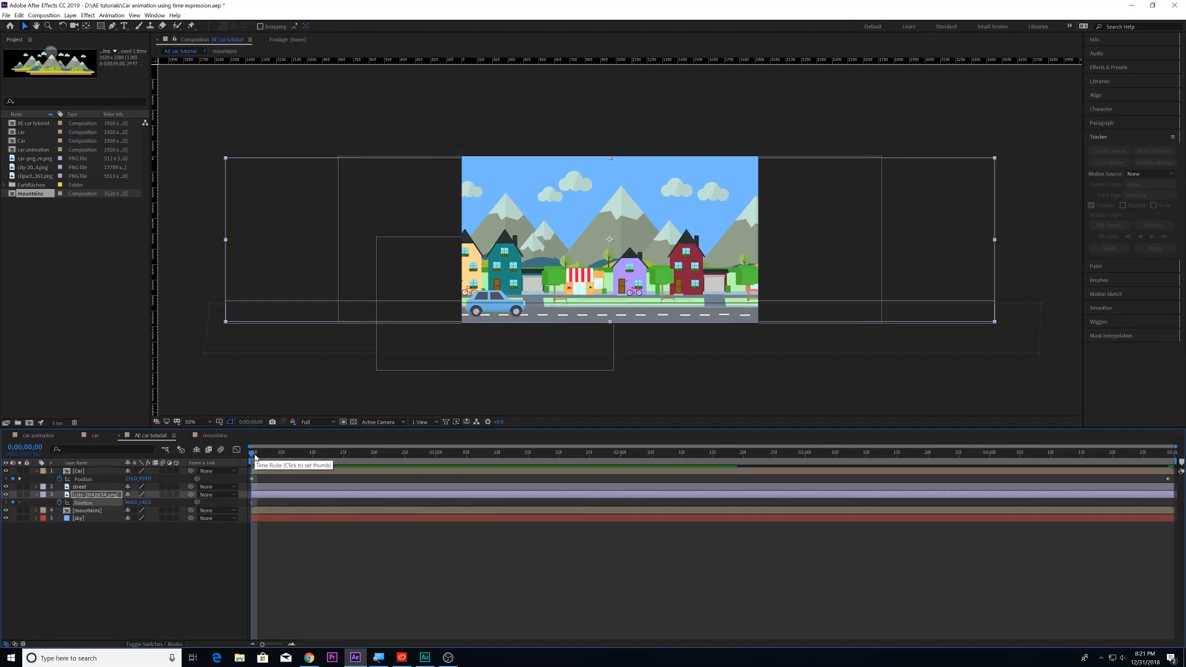
left_click_drag(254, 457, 1171, 457)
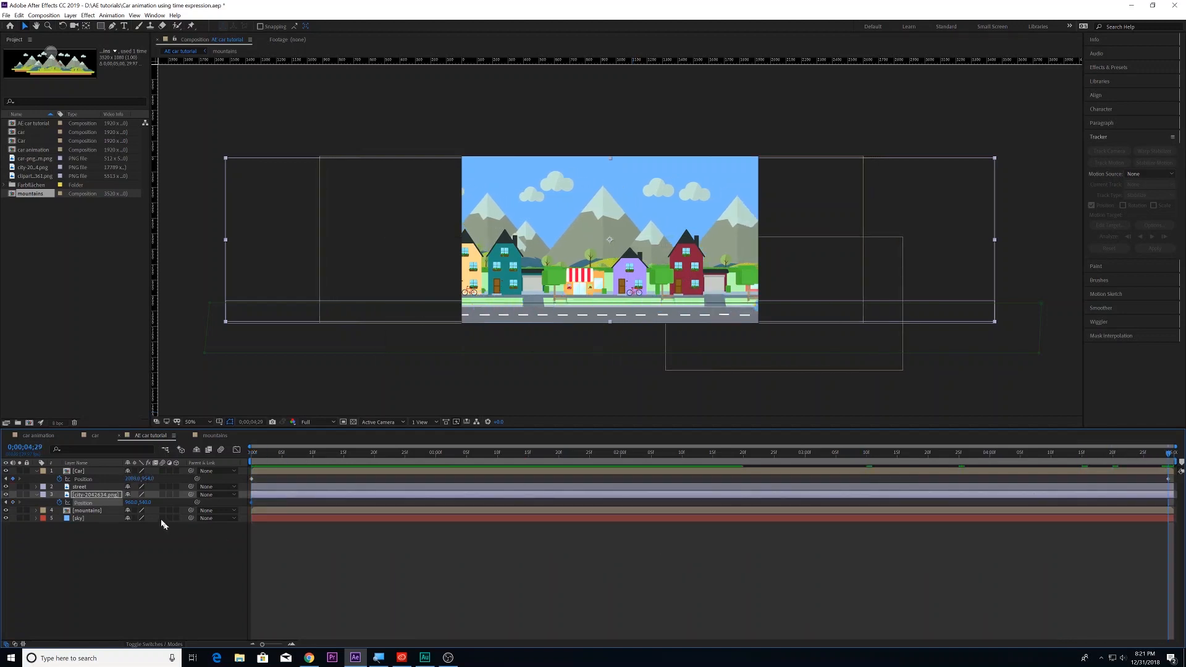
left_click_drag(130, 503, 0, 505)
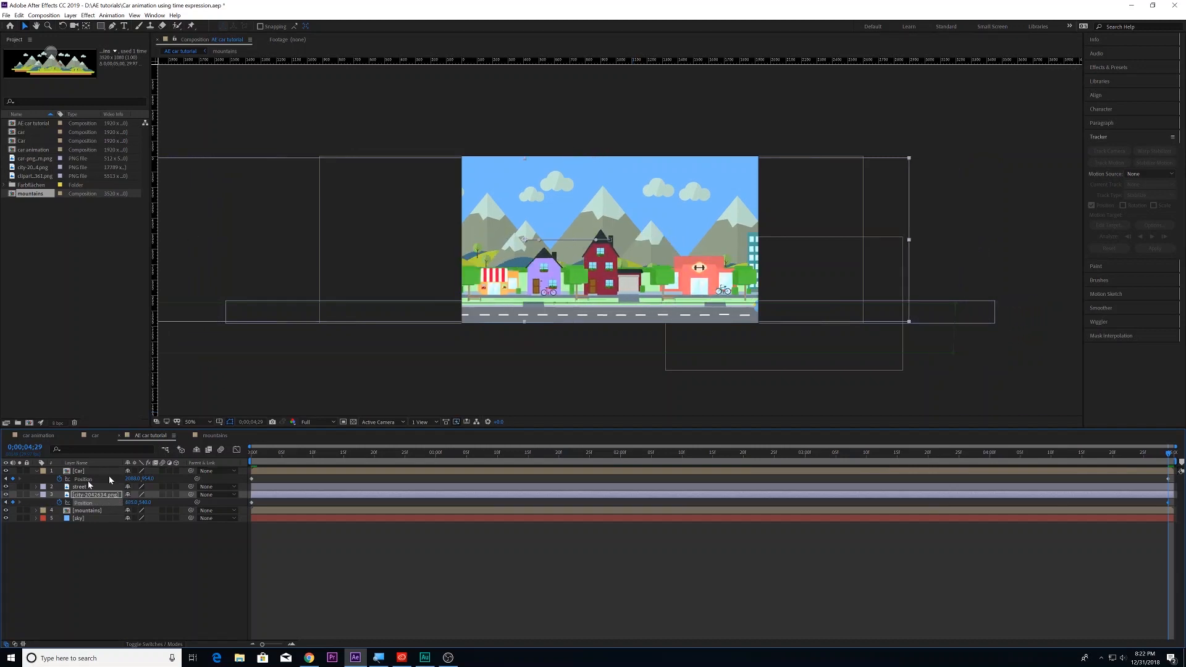
Preview the city, mountains and car movement from the first frame.
key("Home")
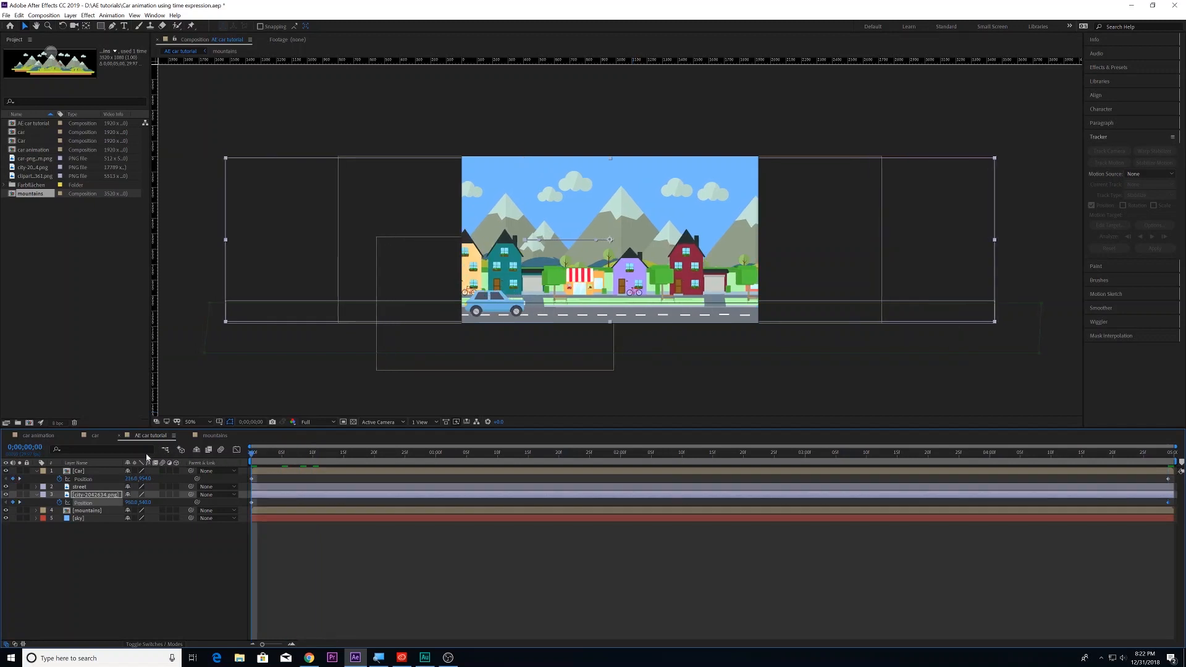
key("space")
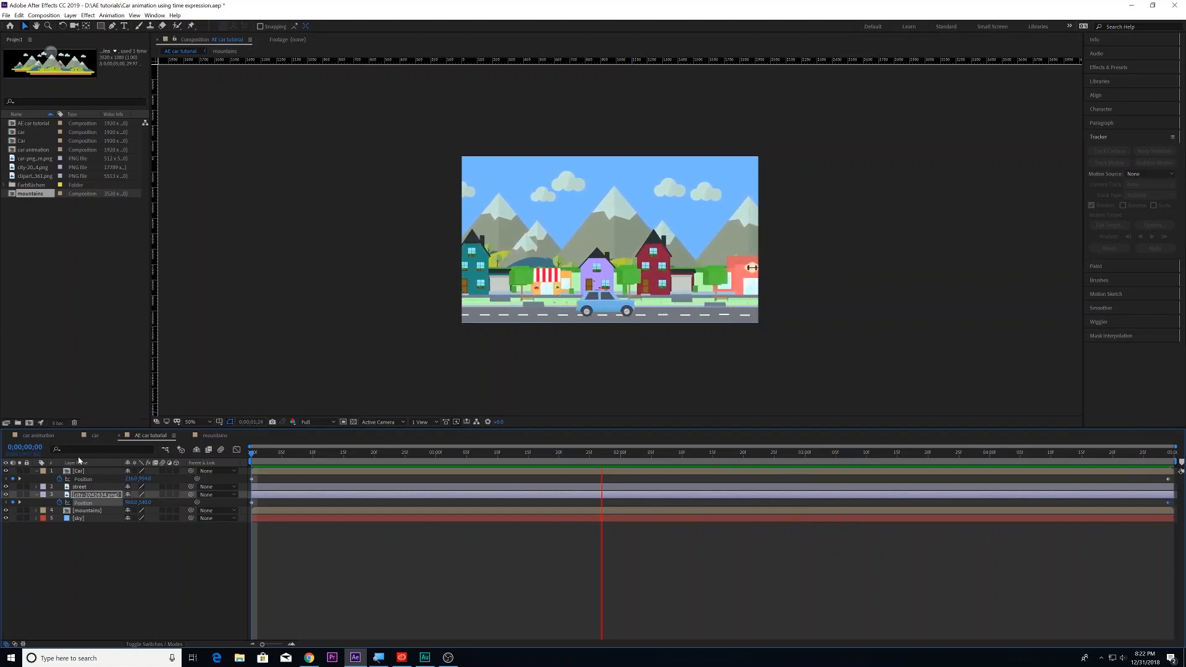
left_click_drag(448, 454, 252, 453)
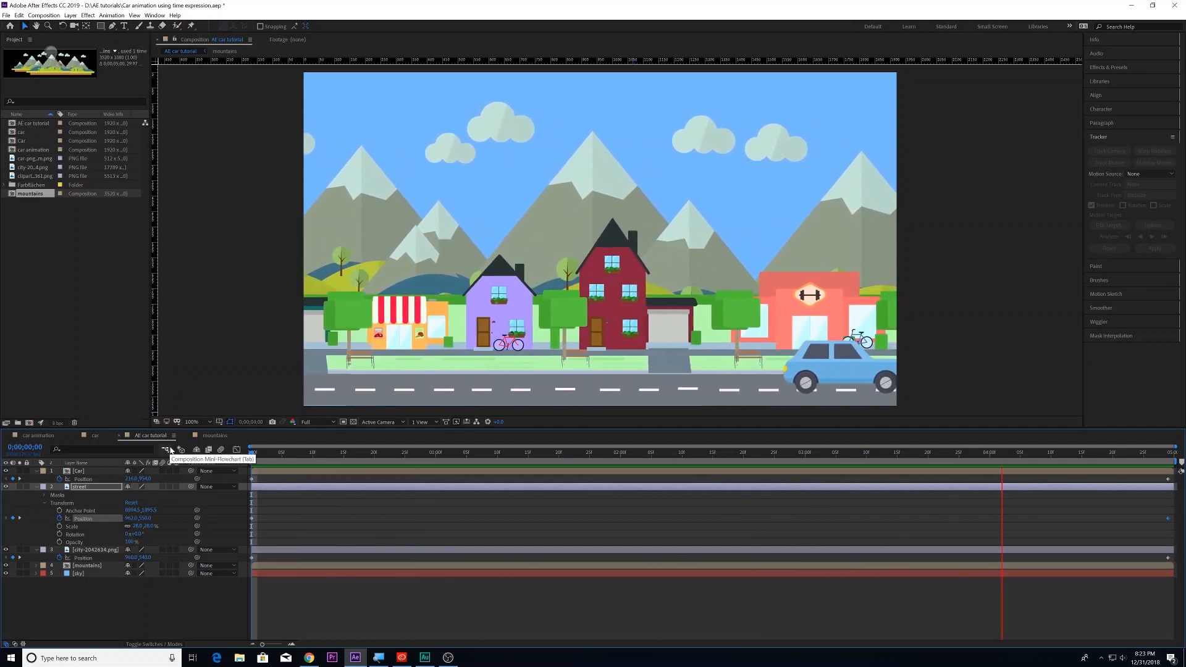
Stop the preview, save the project, and collapse the properties of the Car, street and city layers.
key("space")
key("ctrl+s")
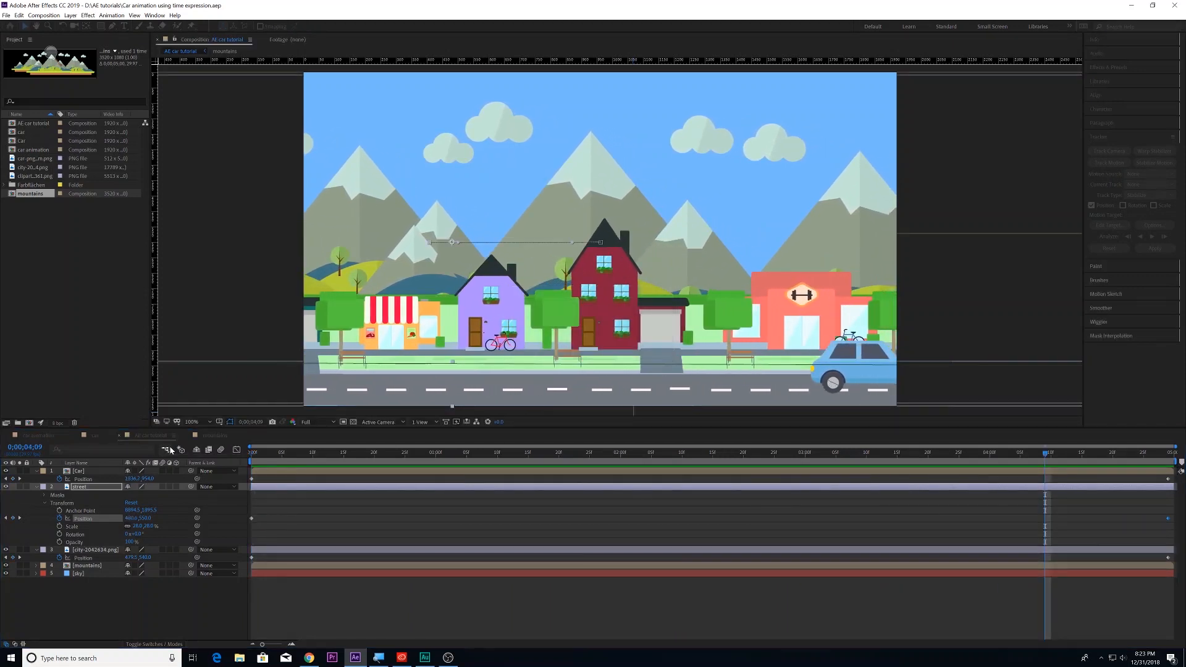
left_click(36, 471)
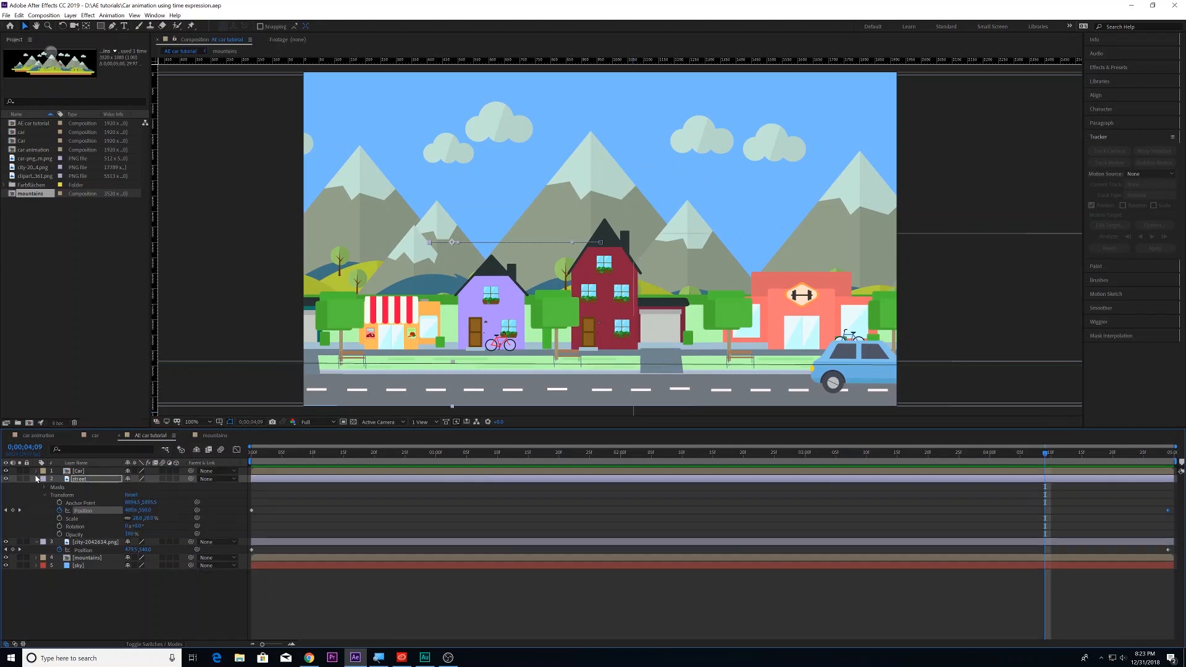
left_click(36, 479)
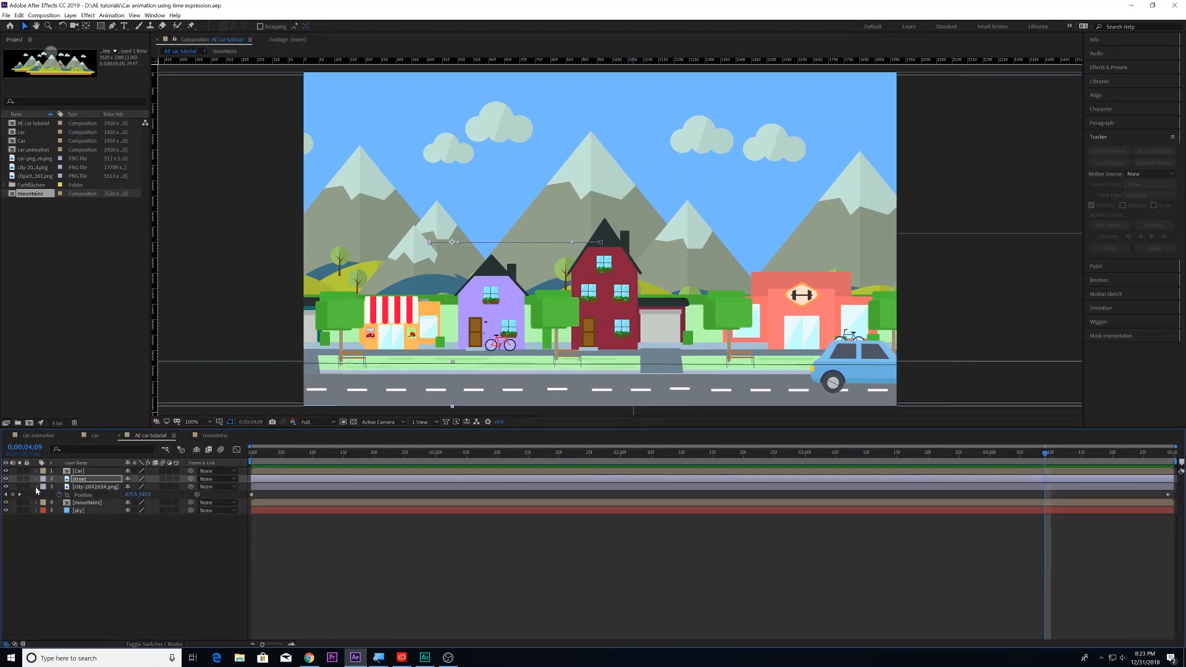
left_click(36, 487)
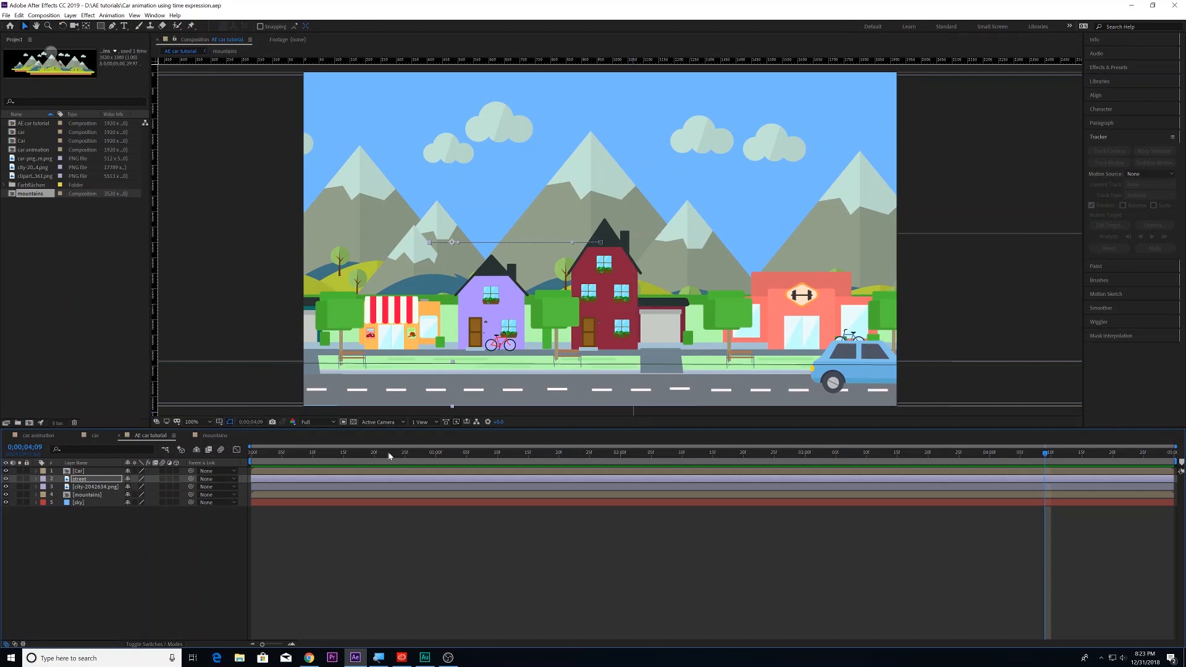
Create a two-node camera named Camera 1 with the 50mm preset in the AE car tutorial composition.
left_click_drag(380, 456, 312, 456)
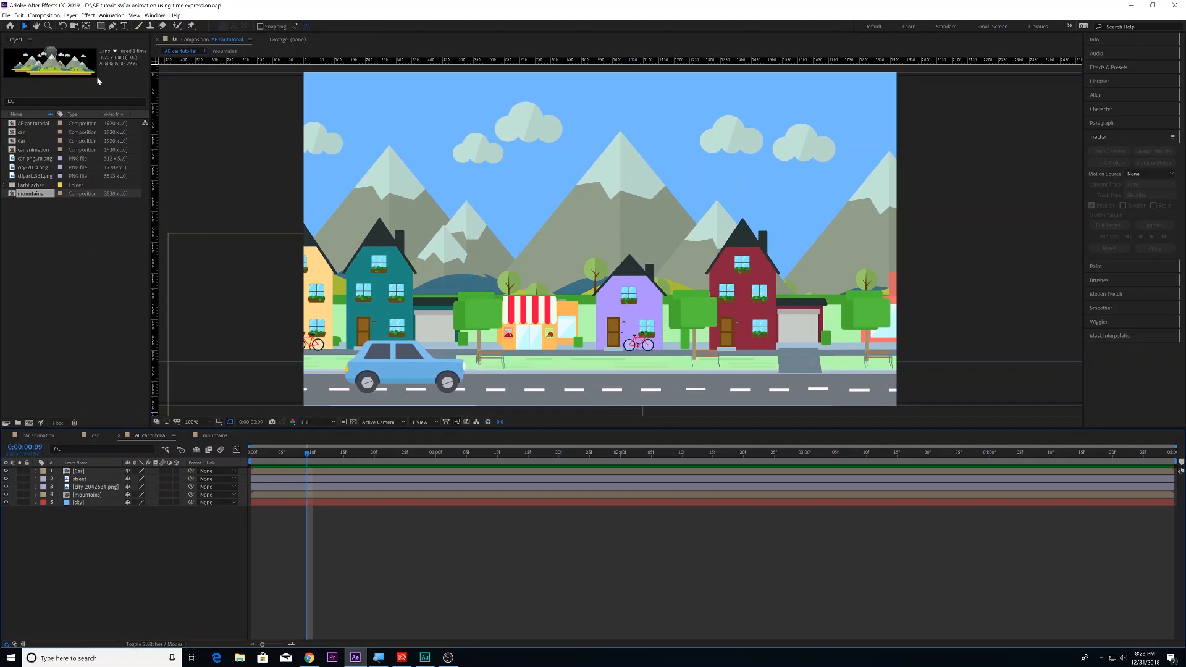
left_click(57, 16)
mouse_move(70, 16)
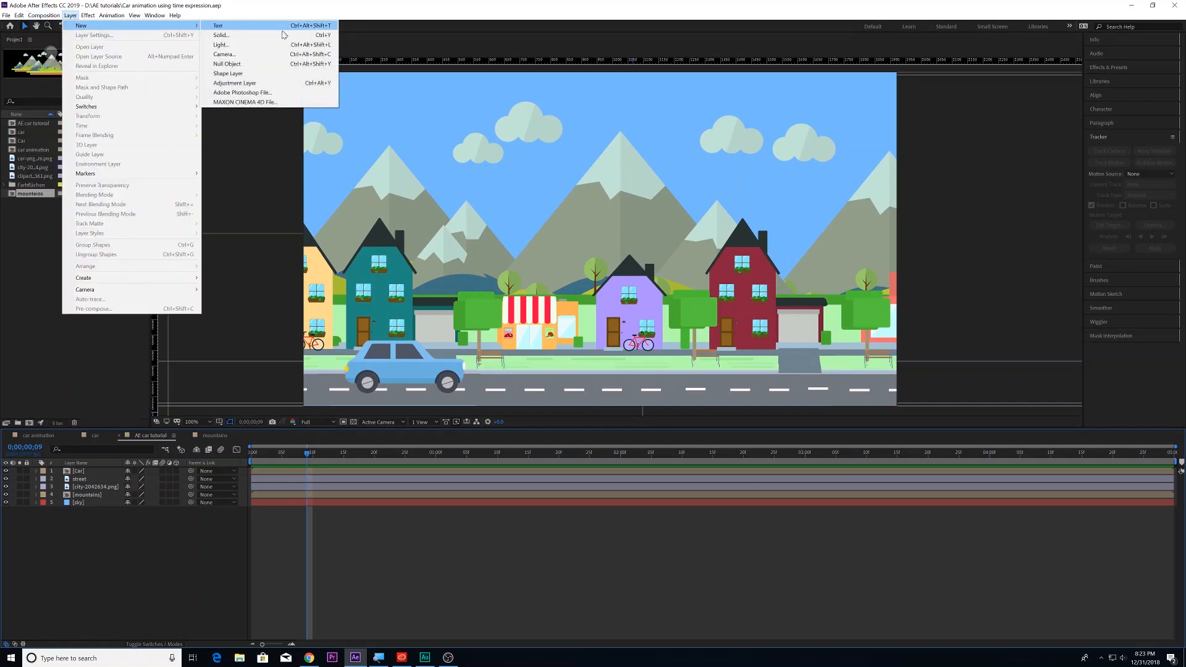
left_click(262, 55)
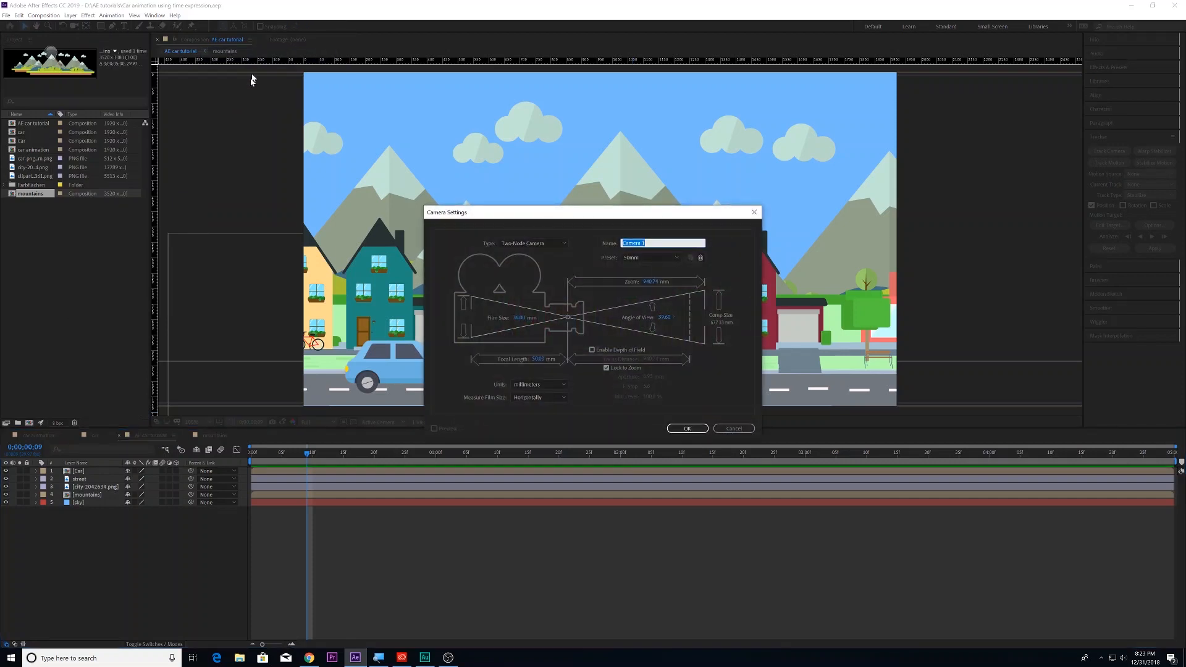
left_click(646, 245)
left_click(590, 220)
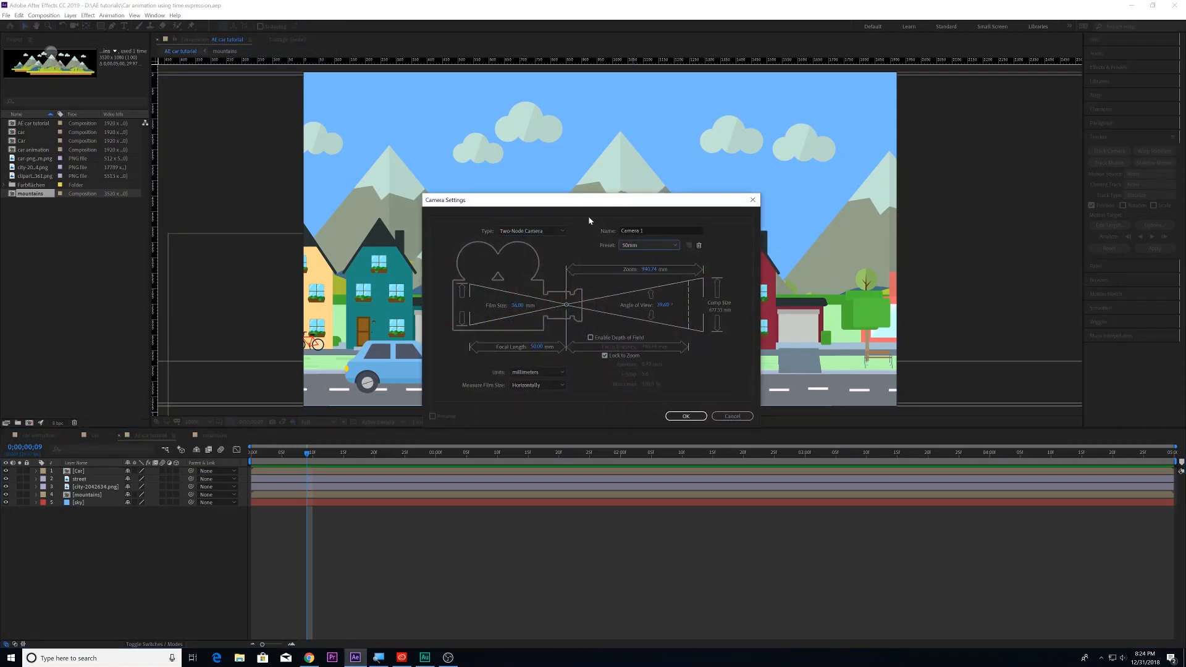
left_click(639, 244)
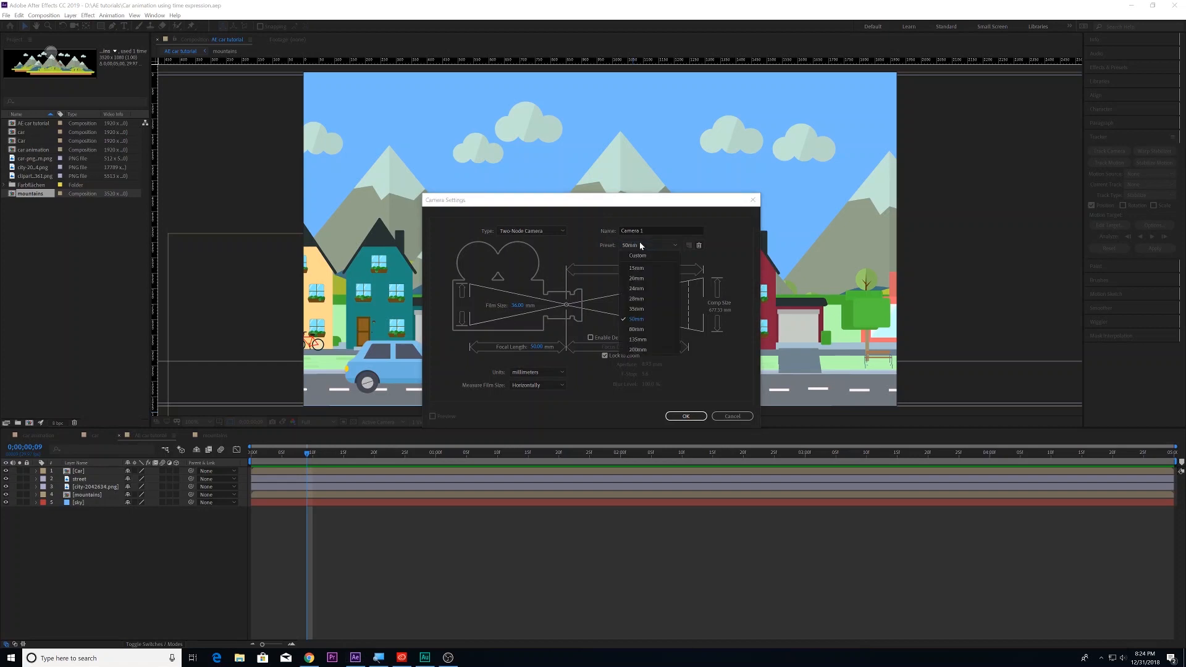
left_click(636, 319)
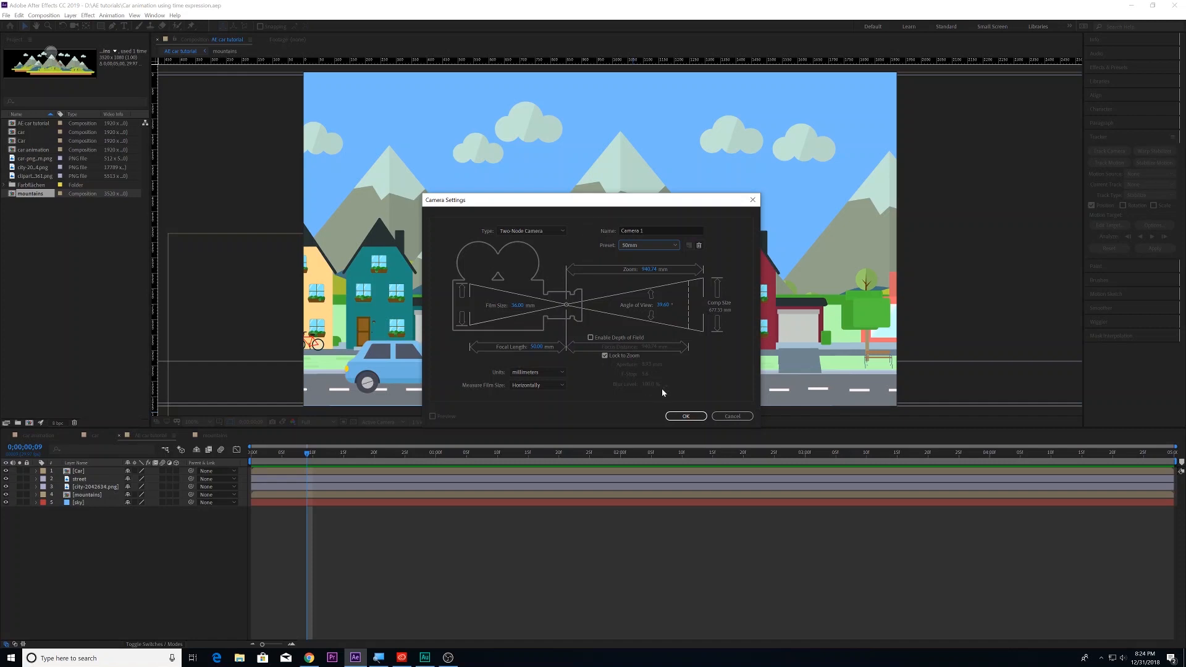
left_click(686, 415)
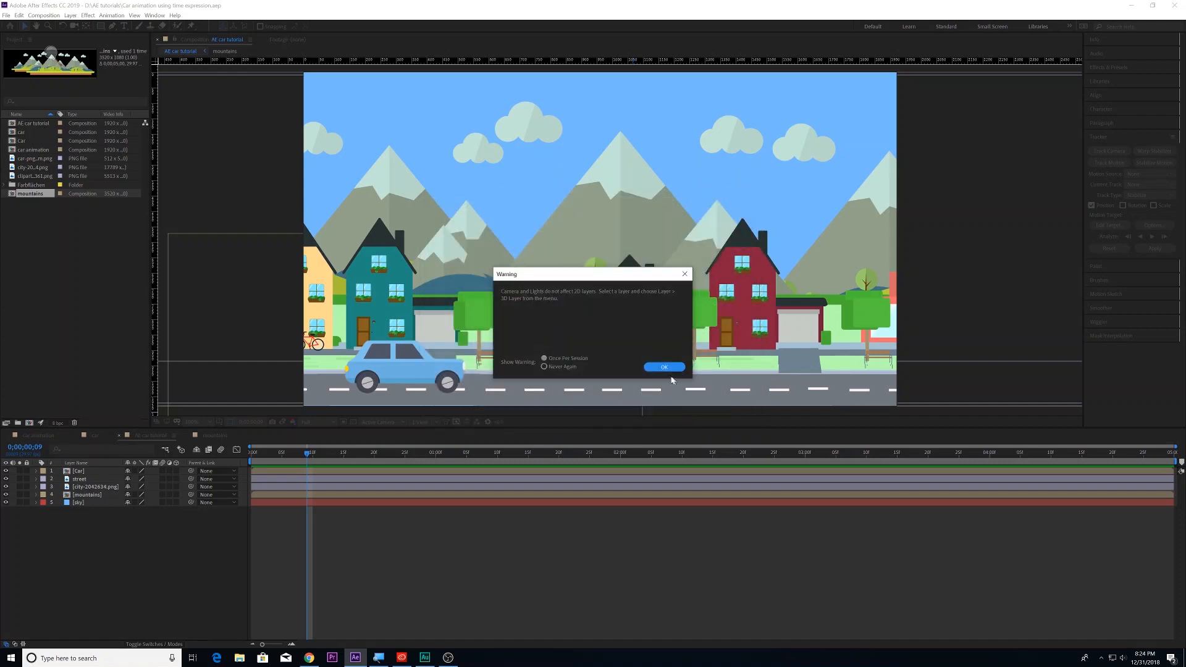
left_click(665, 367)
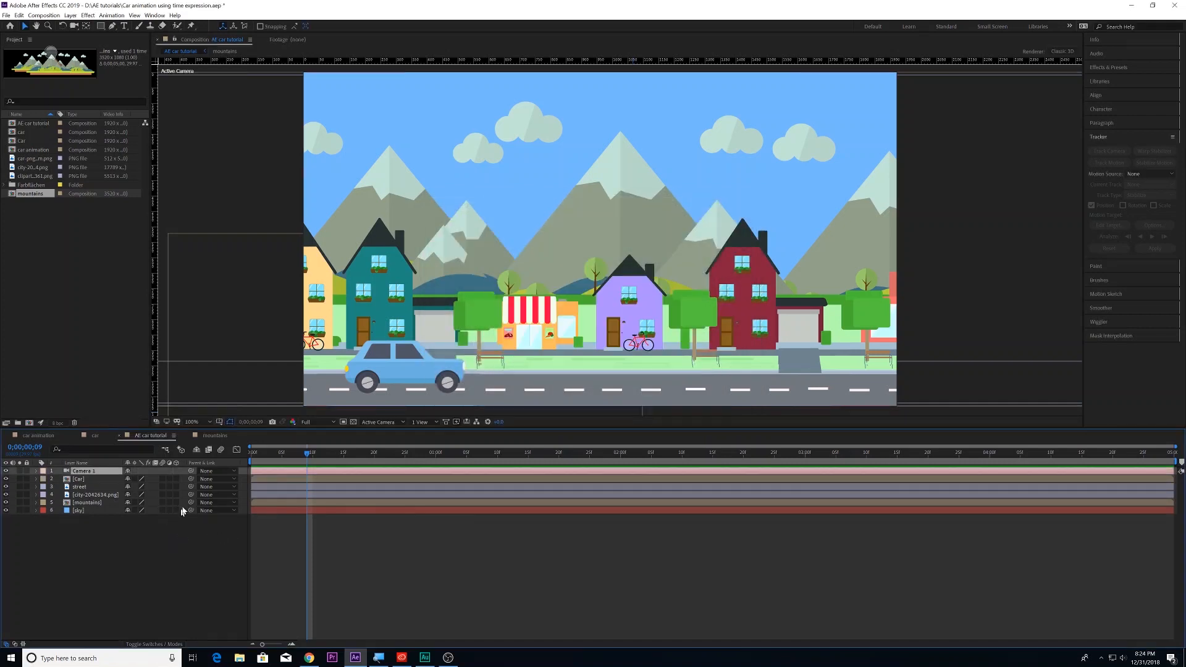
Make the Car, street, city, mountains and sky layers 3D and return to the first frame.
left_click(176, 478)
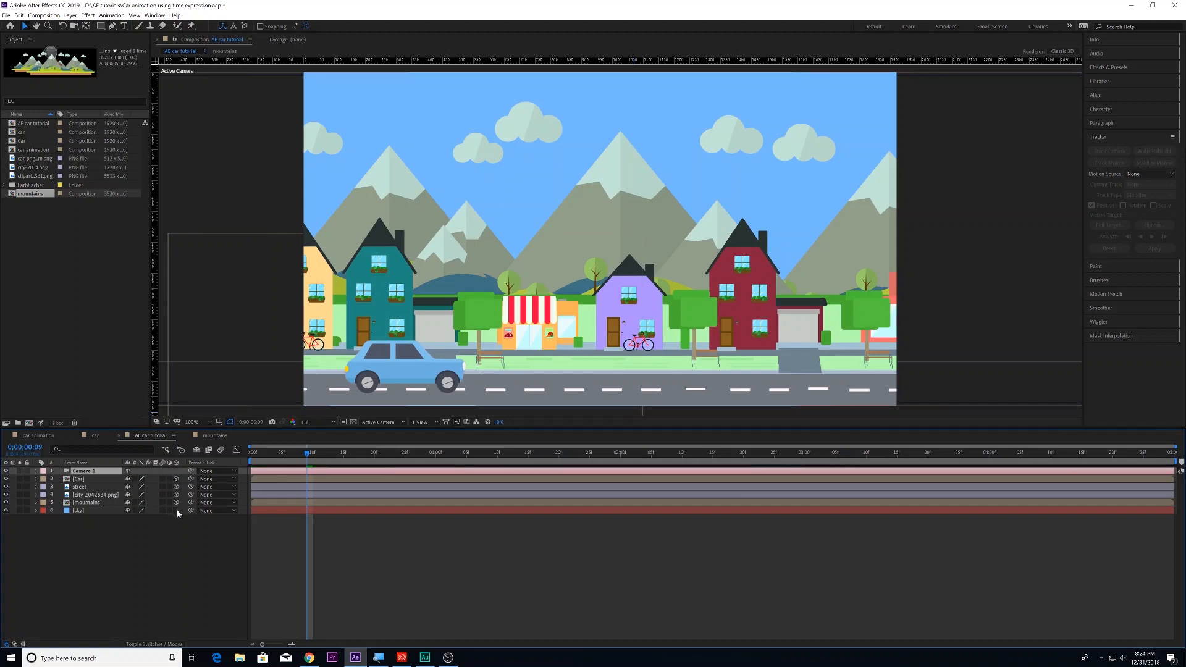
left_click(176, 511)
left_click_drag(324, 458, 44, 477)
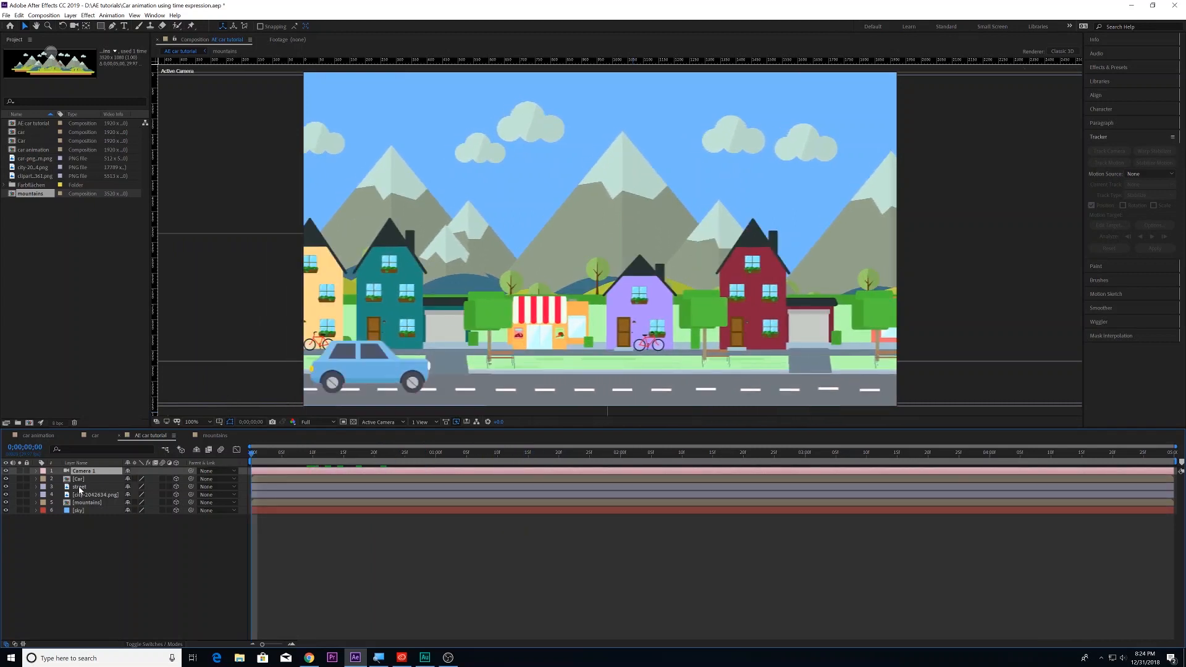
Turn on depth of field in Camera 1's options and adjust its aperture.
left_click(36, 472)
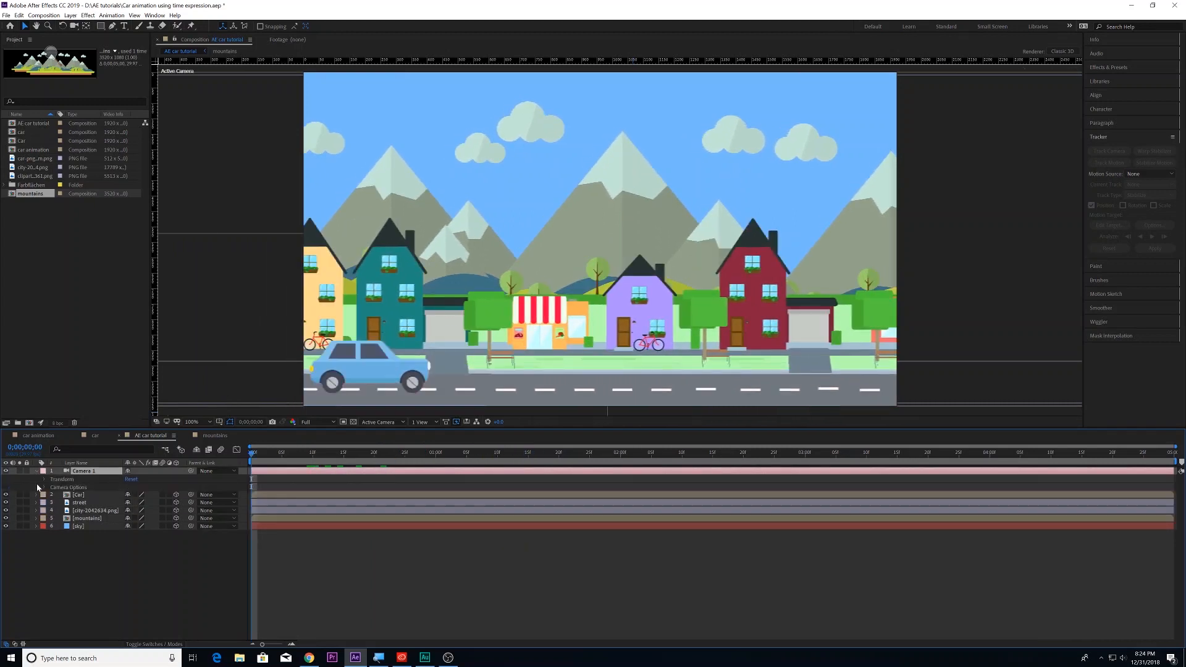
left_click(42, 478)
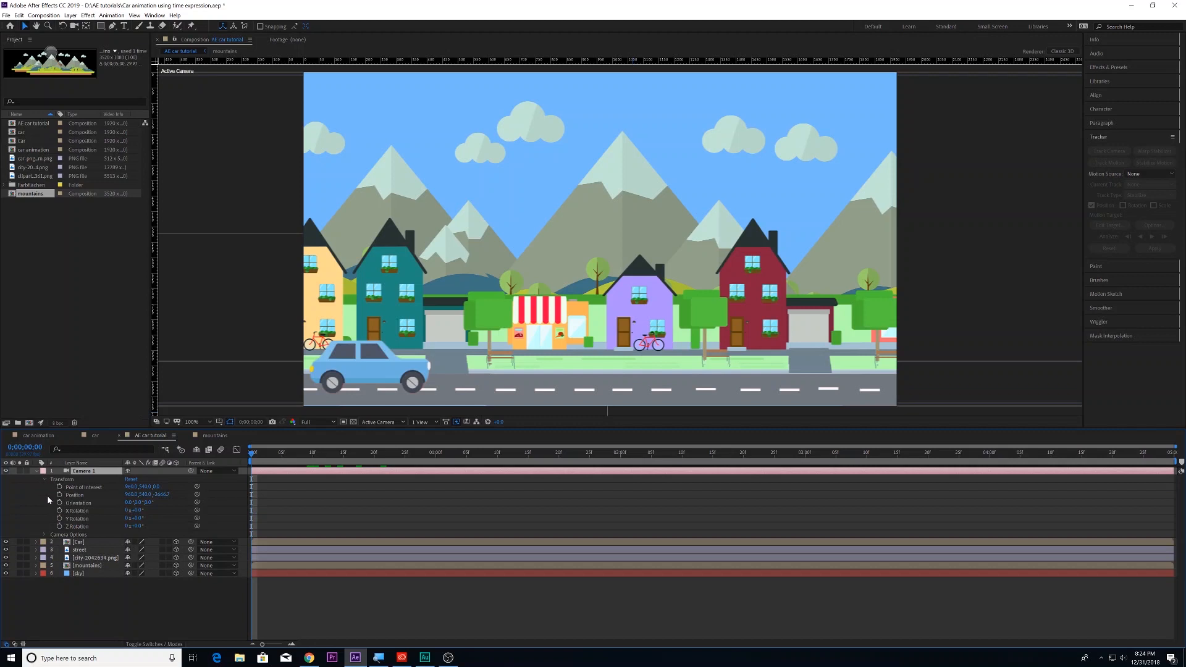
left_click(45, 535)
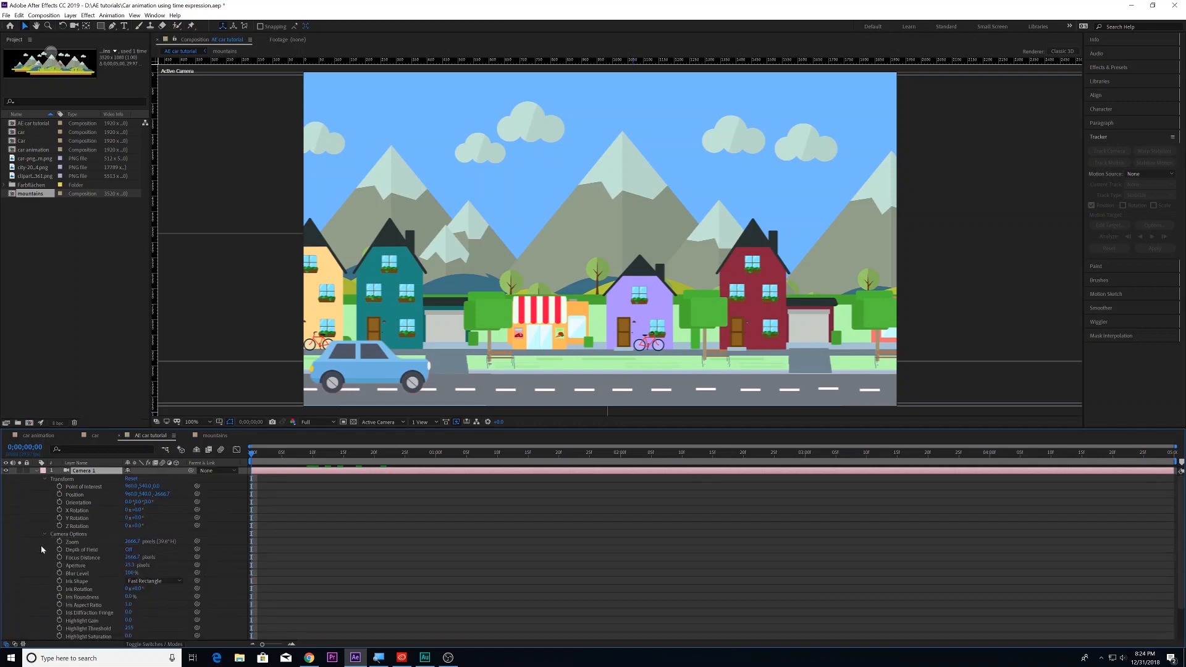
scroll(43, 549, "down", 1)
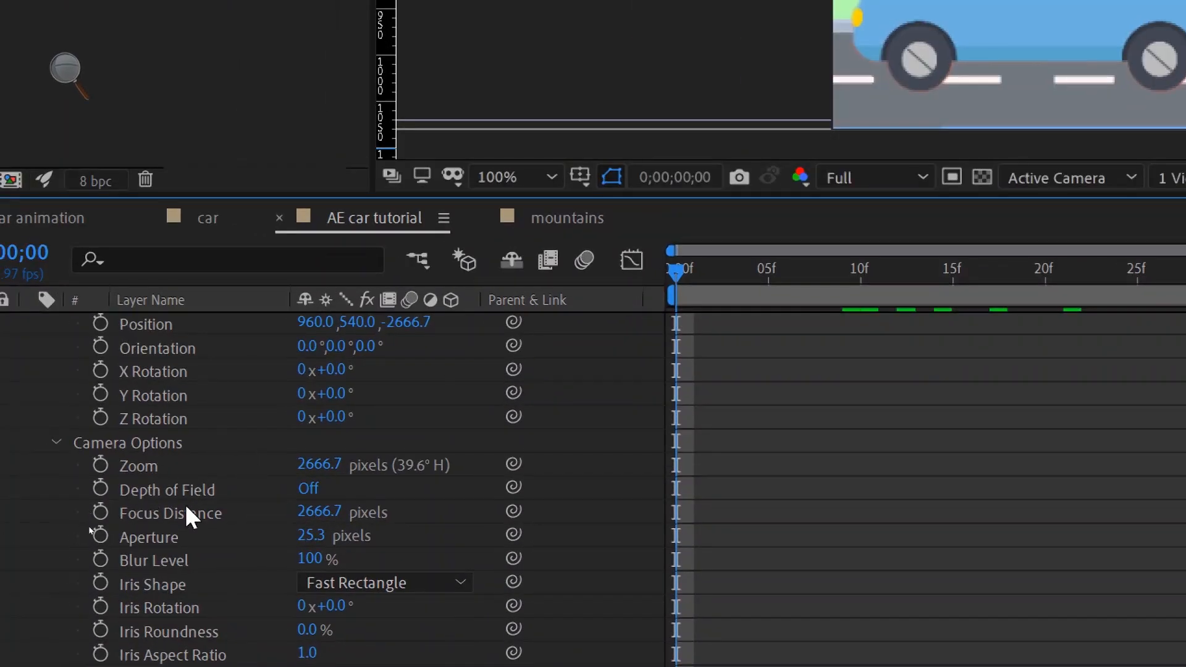
left_click(311, 490)
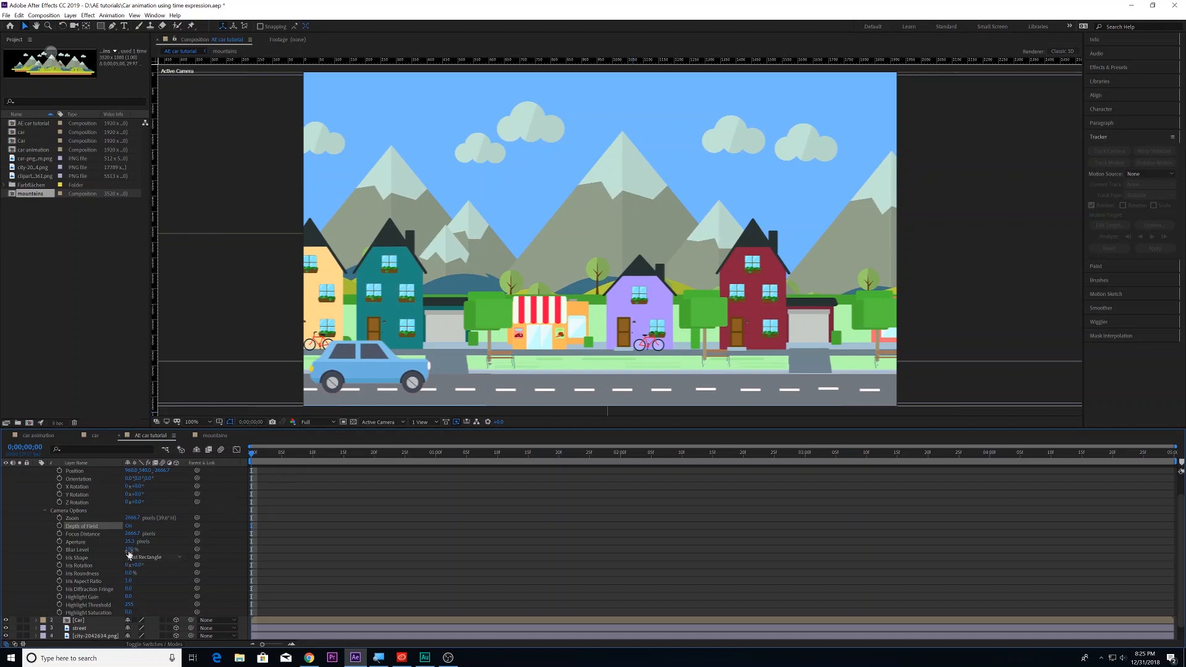
left_click_drag(129, 542, 117, 543)
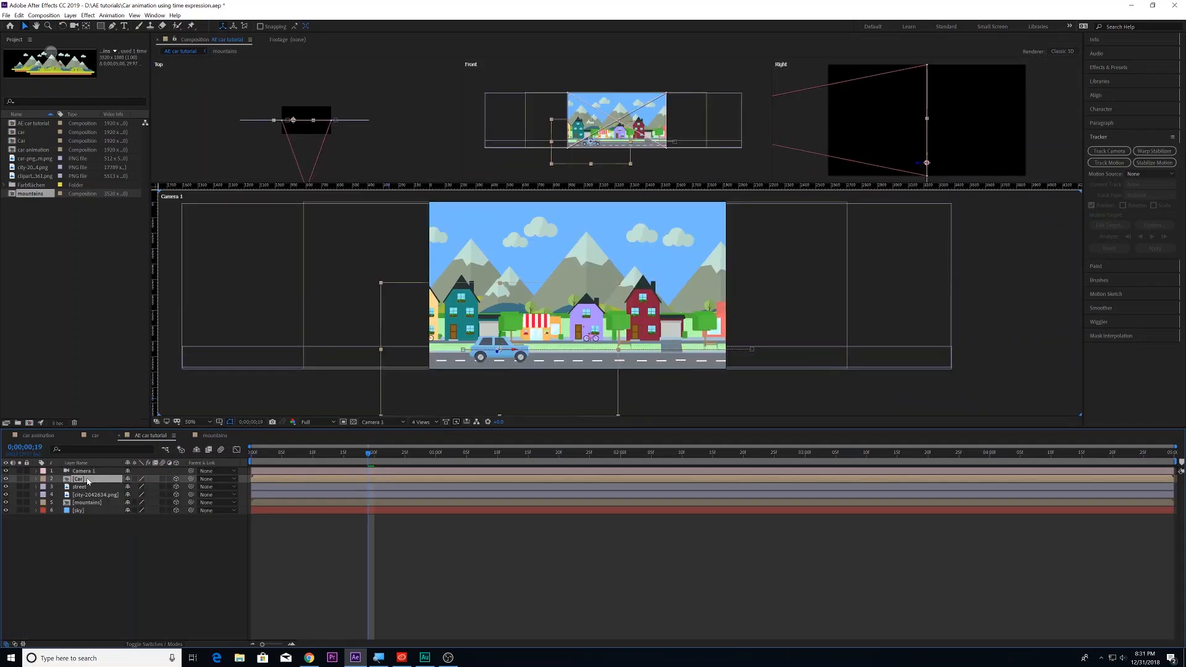
Select the Car and street layers together, expand their properties, and try shifting both toward the camera at 0;00;00;19.
left_click(89, 487, "ctrl")
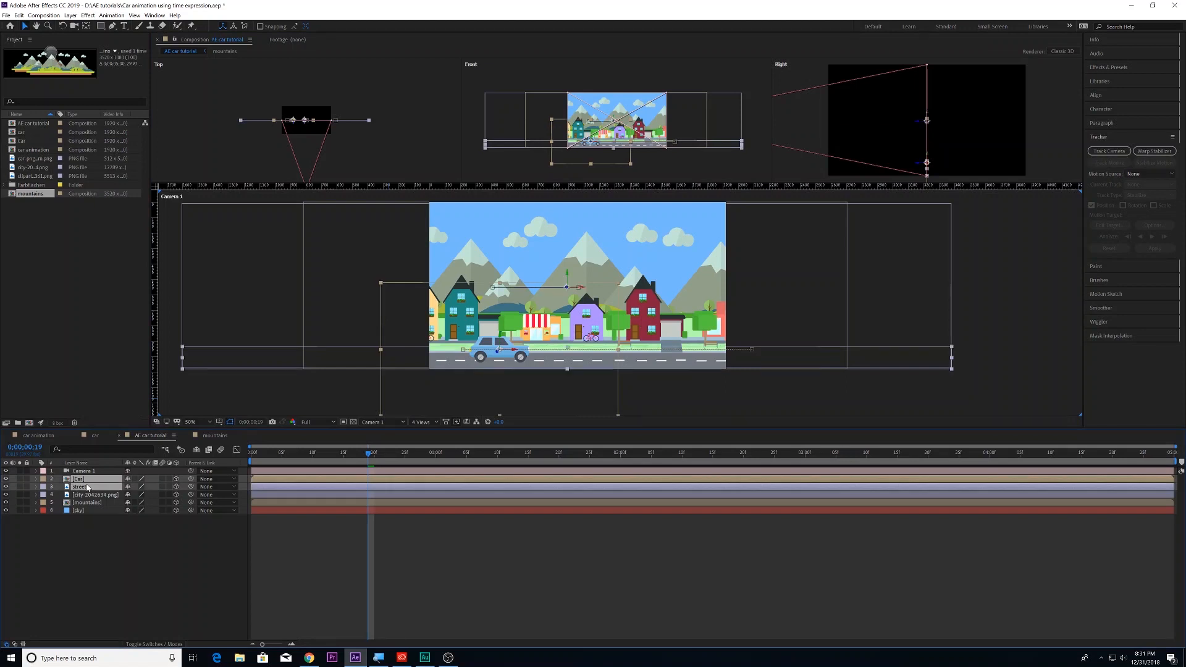
left_click(35, 478)
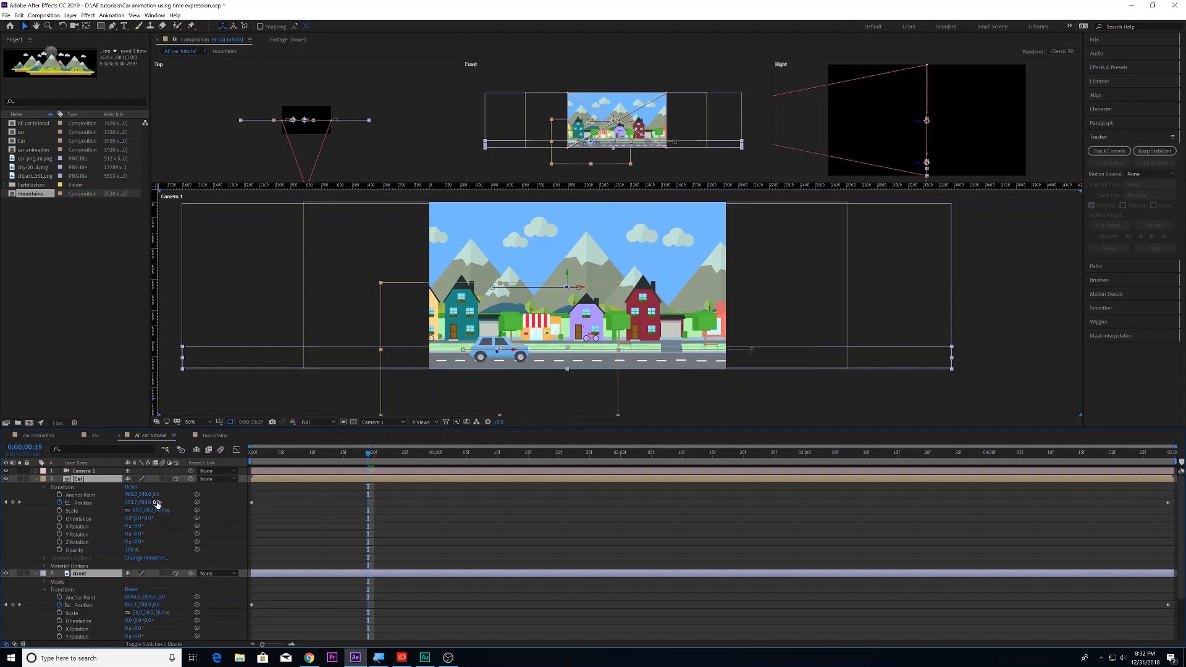
left_click_drag(157, 502, 79, 513)
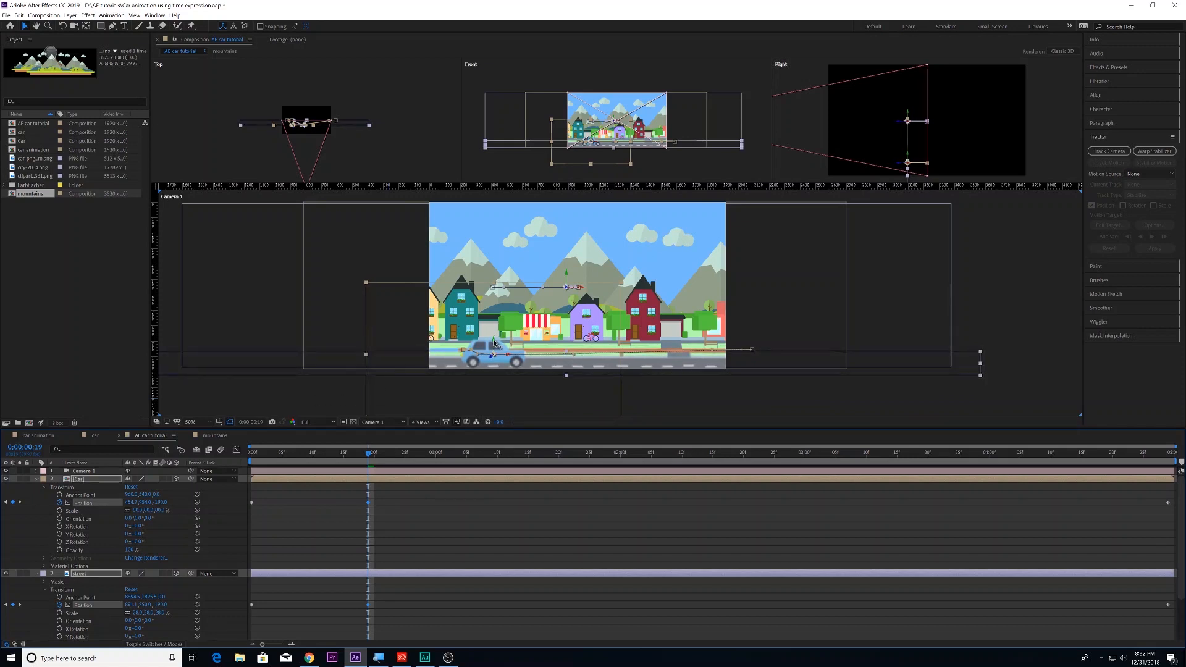
key("ctrl+z")
At the first frame, shift the Car and street layers toward the camera in Z and raise them slightly to realign the road.
left_click(344, 452)
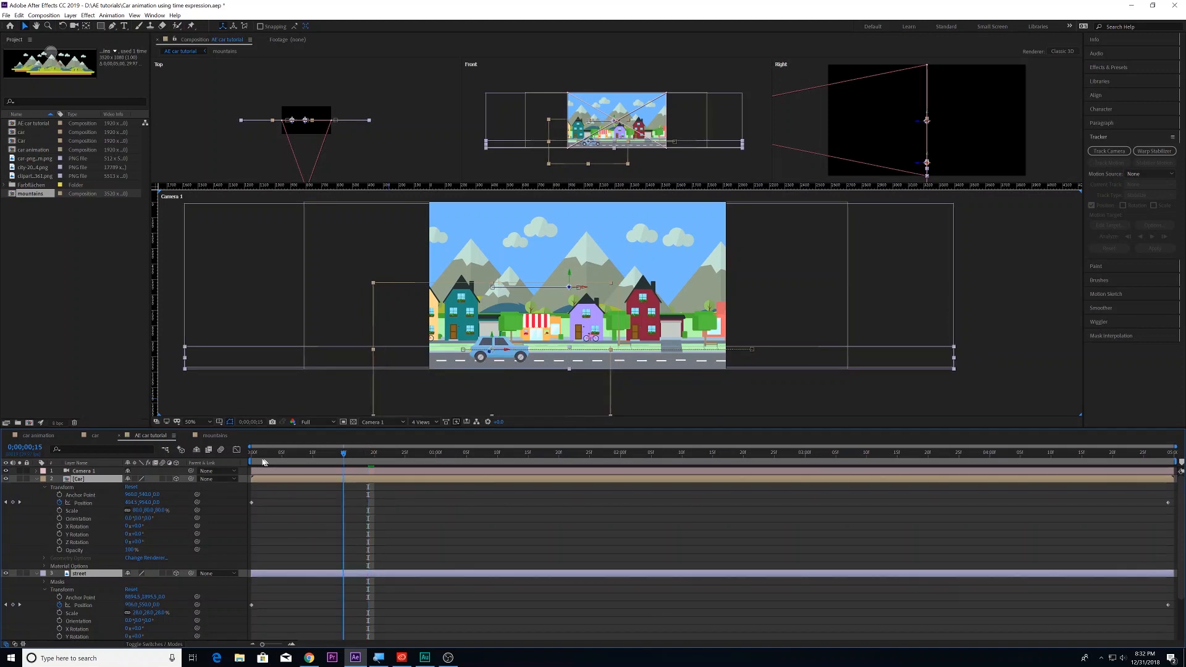
key("Home")
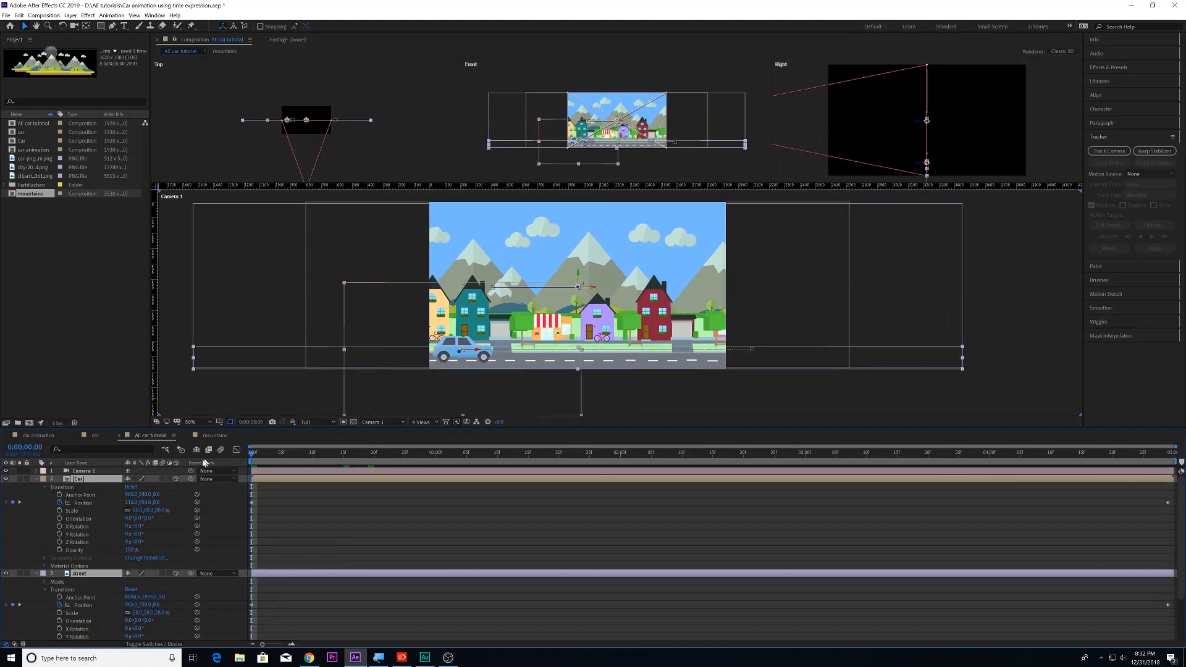
left_click(153, 502)
left_click_drag(153, 502, 90, 507)
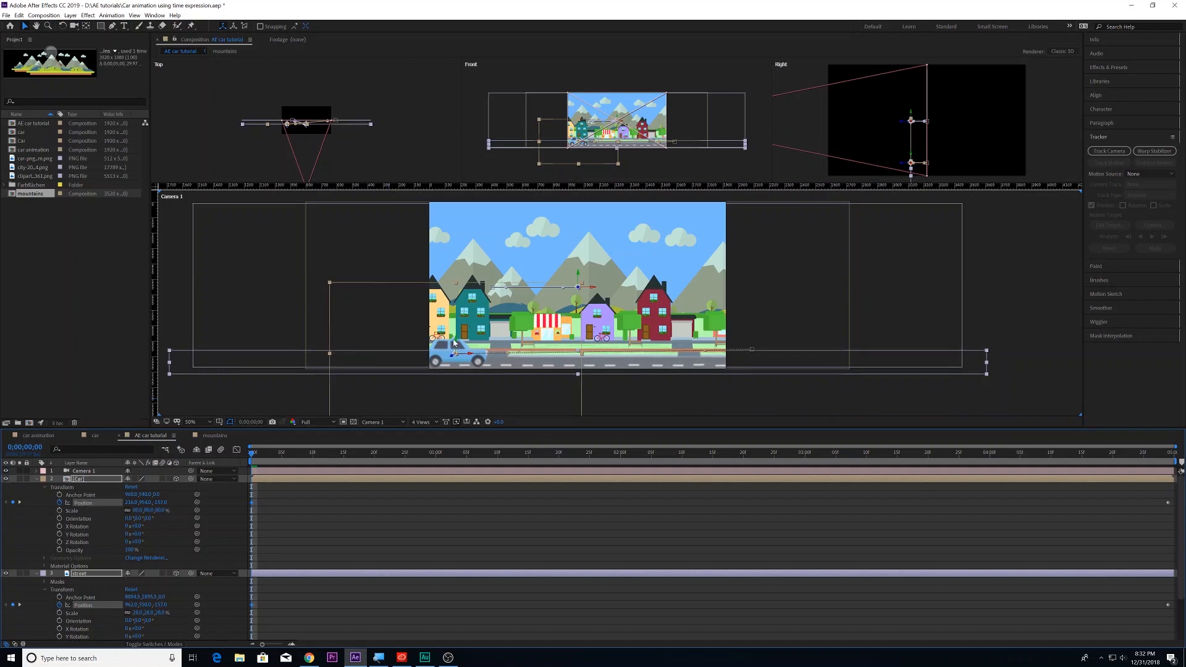
left_click_drag(455, 340, 456, 336)
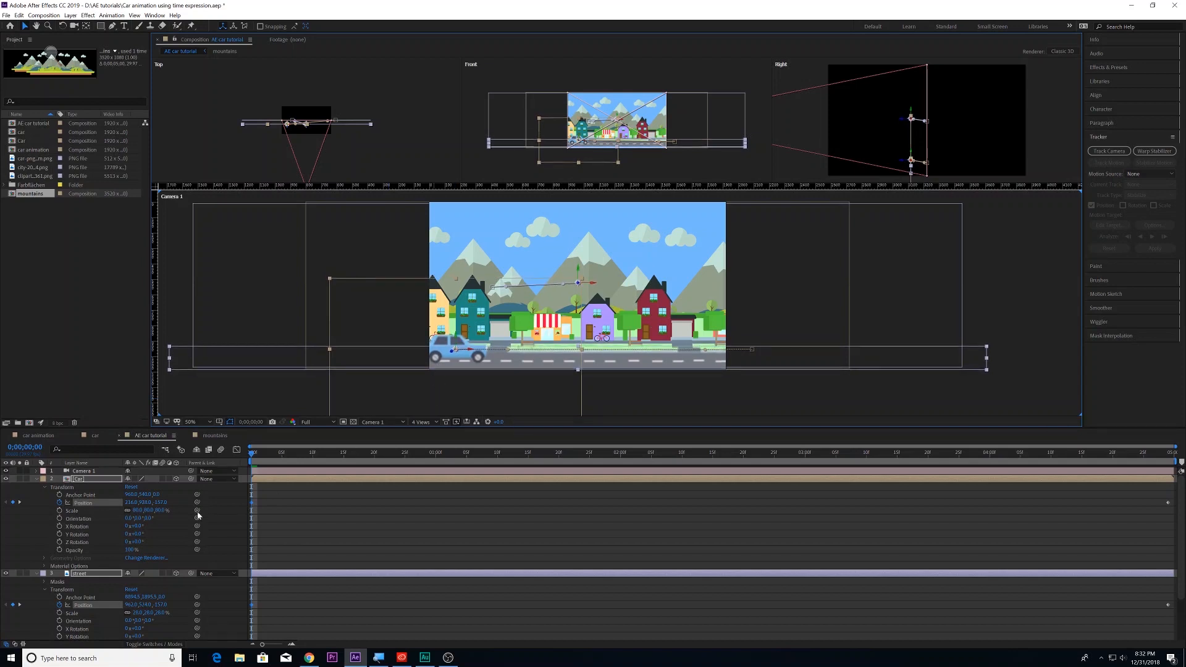
left_click(36, 479)
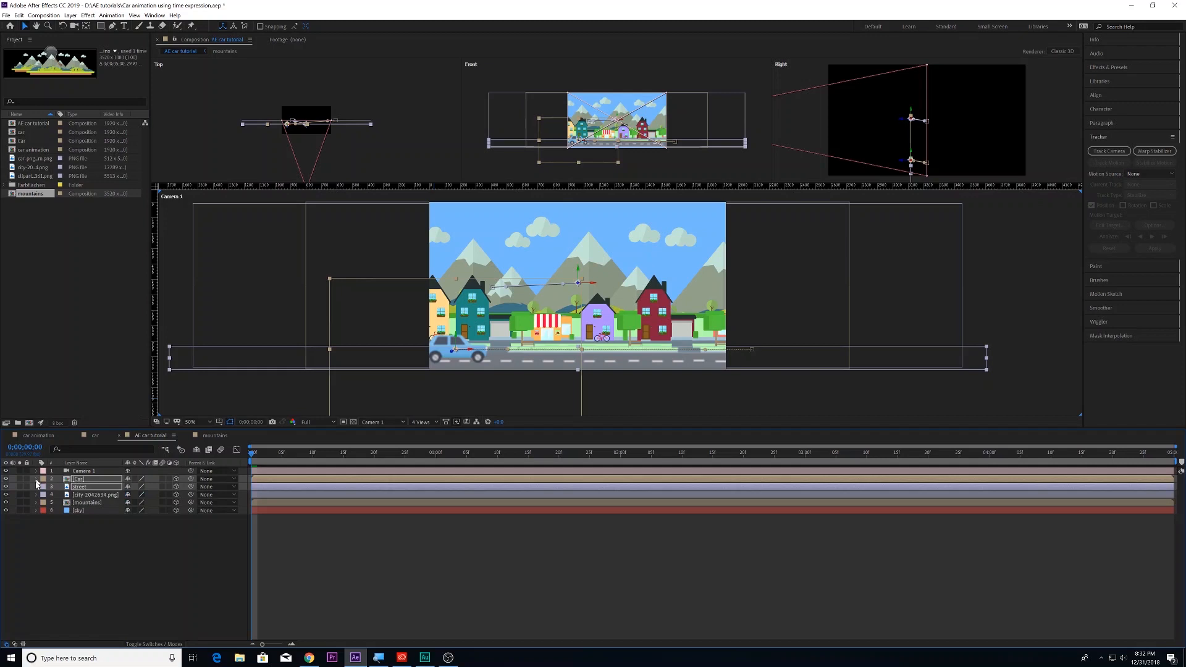
Collapse the properties of the mountains and city layers in the timeline.
left_click(96, 494)
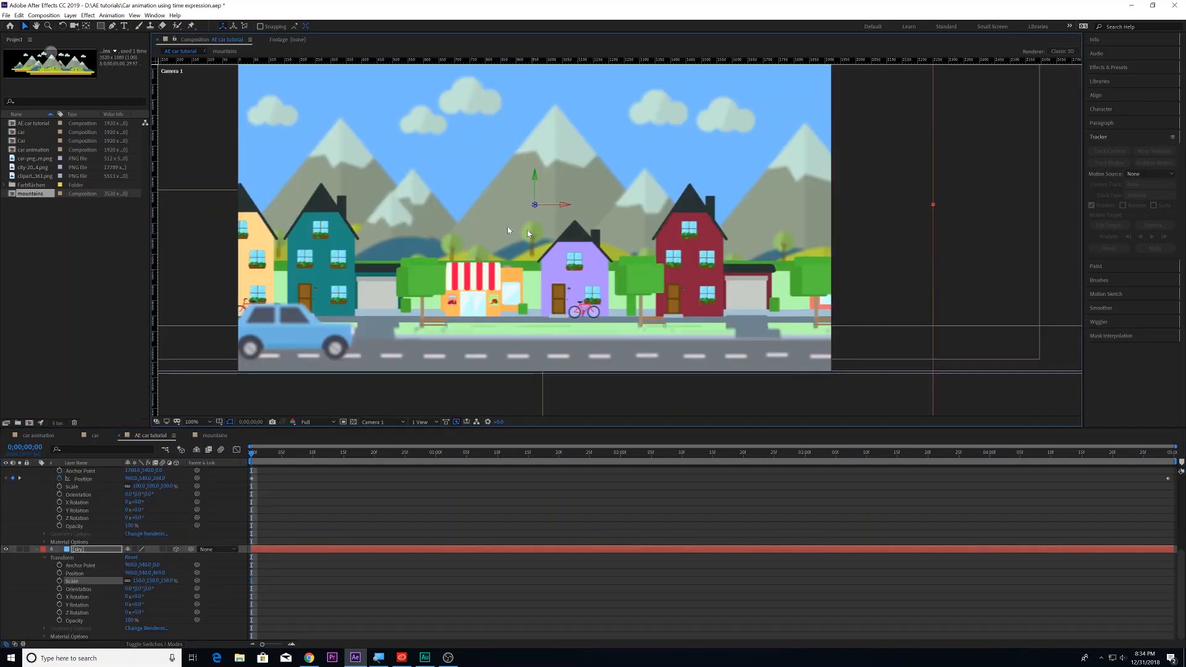
scroll(196, 516, "up", 1)
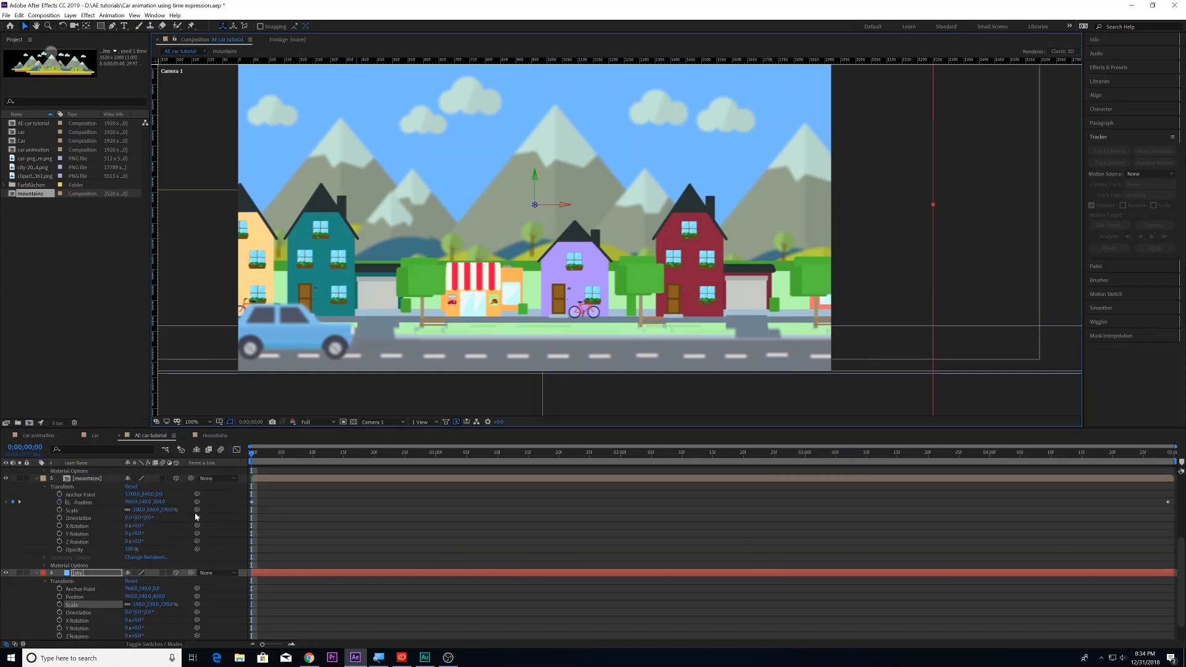
scroll(195, 516, "up", 1)
left_click(36, 503)
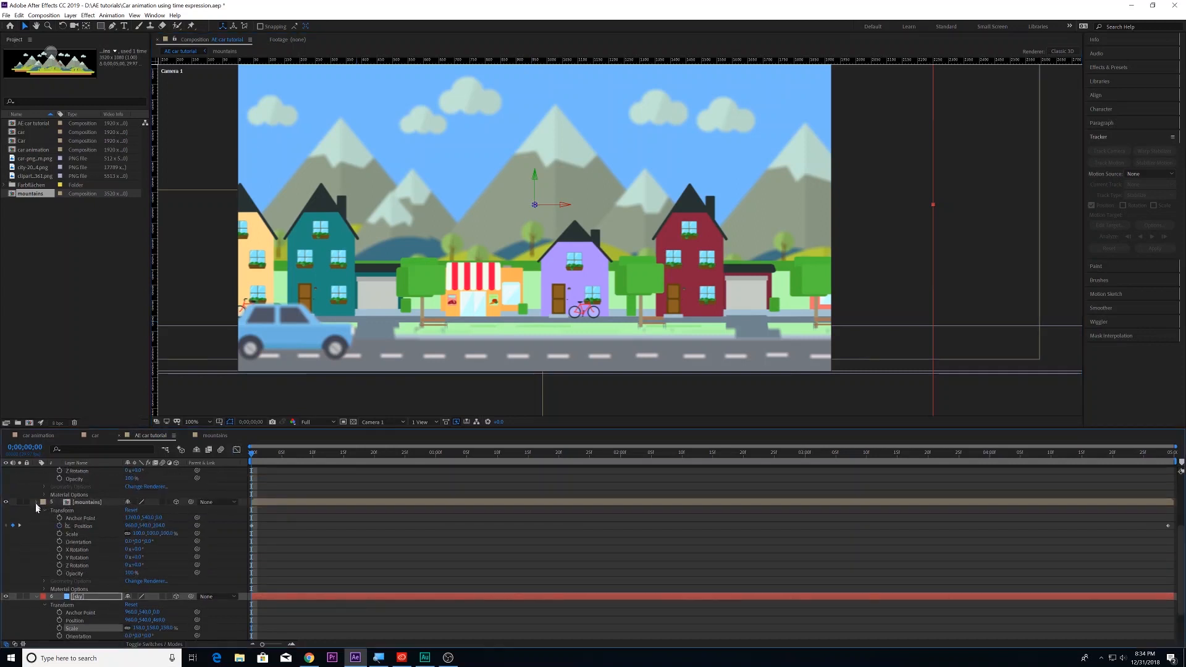
scroll(36, 503, "up", 3)
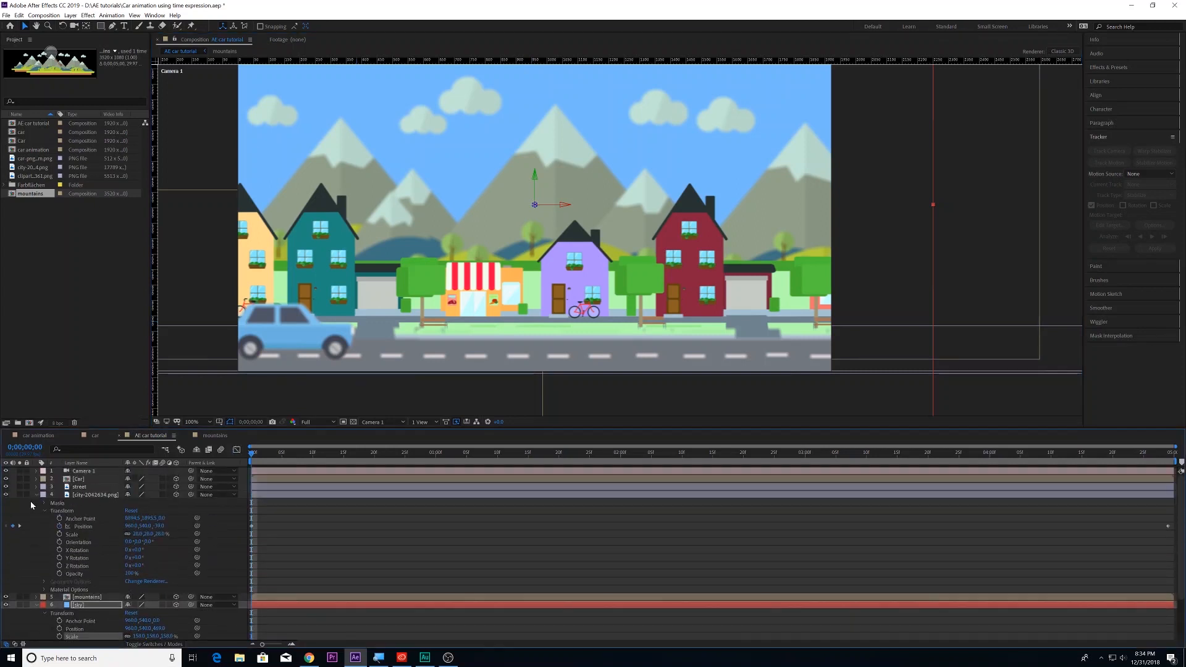
left_click(35, 495)
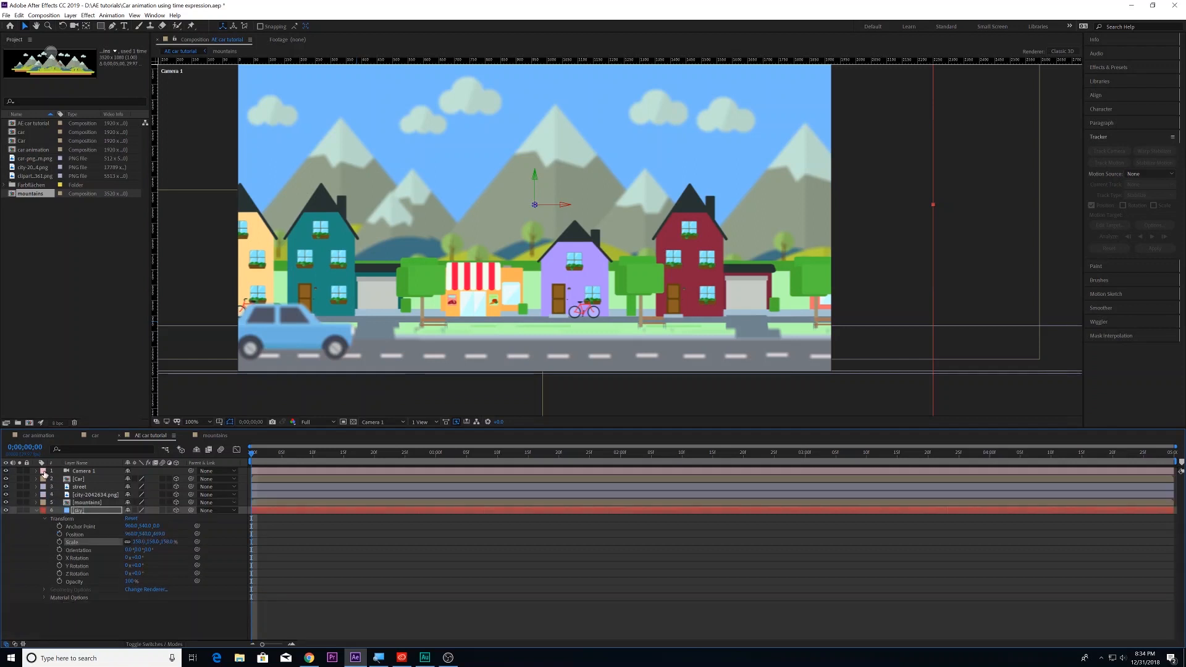
Check the Car layer's transform values and reduce Camera 1's focus distance to bring the Car and street into focus.
left_click(36, 478)
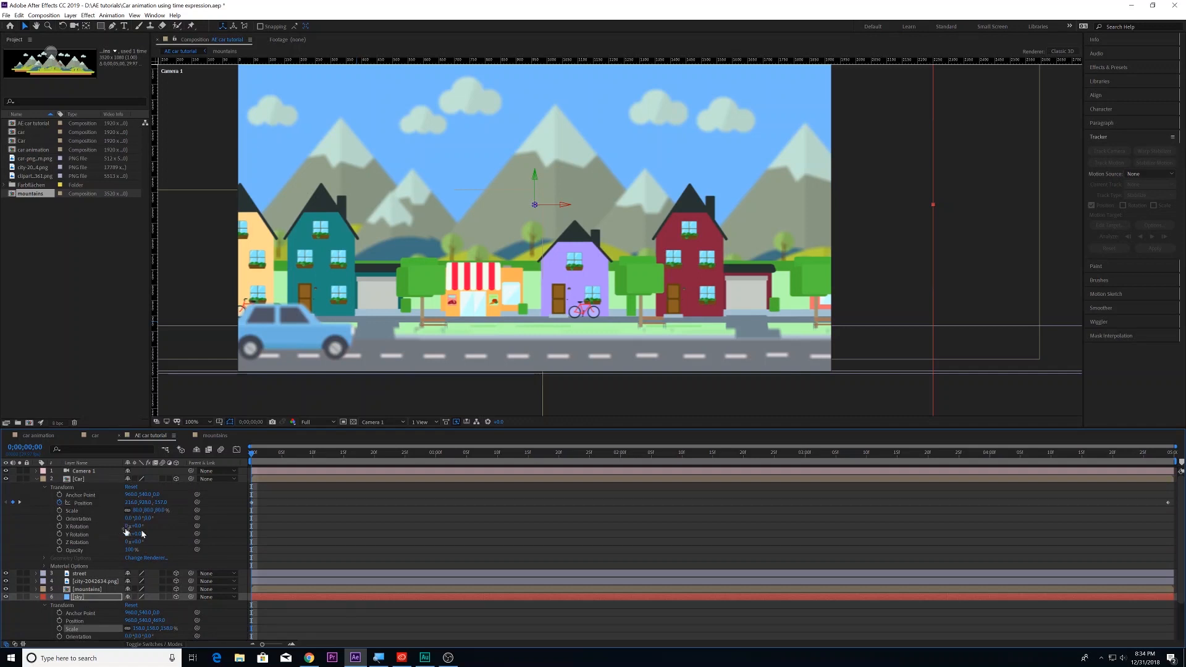
left_click(36, 479)
left_click(36, 470)
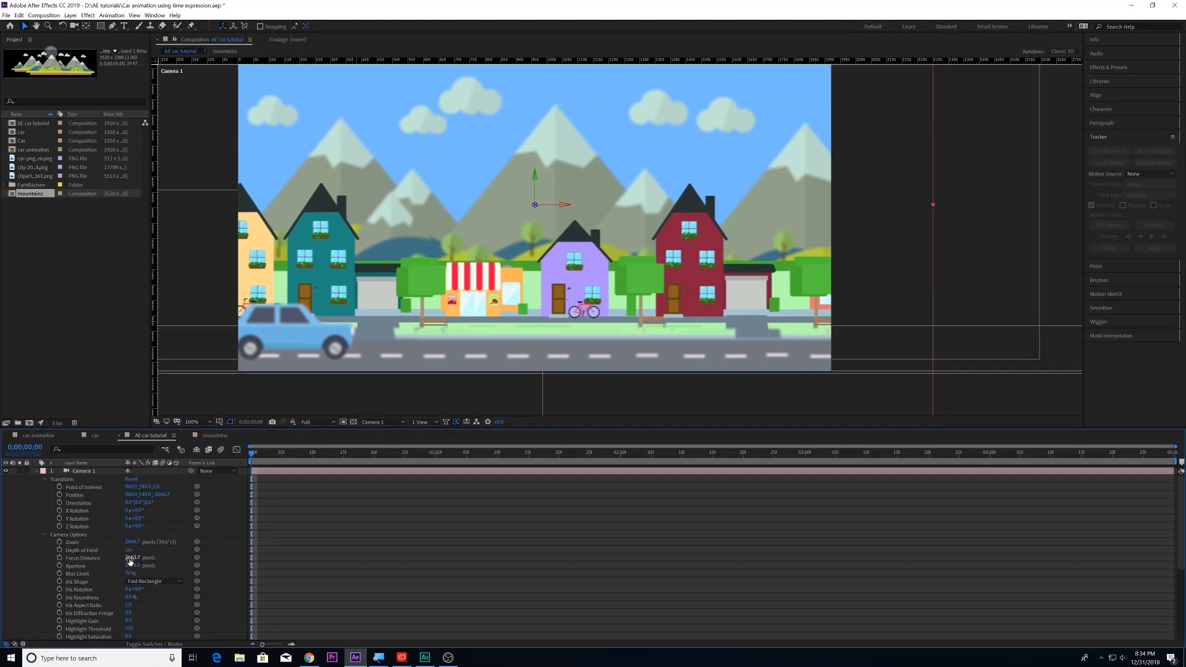
left_click_drag(131, 558, 41, 559)
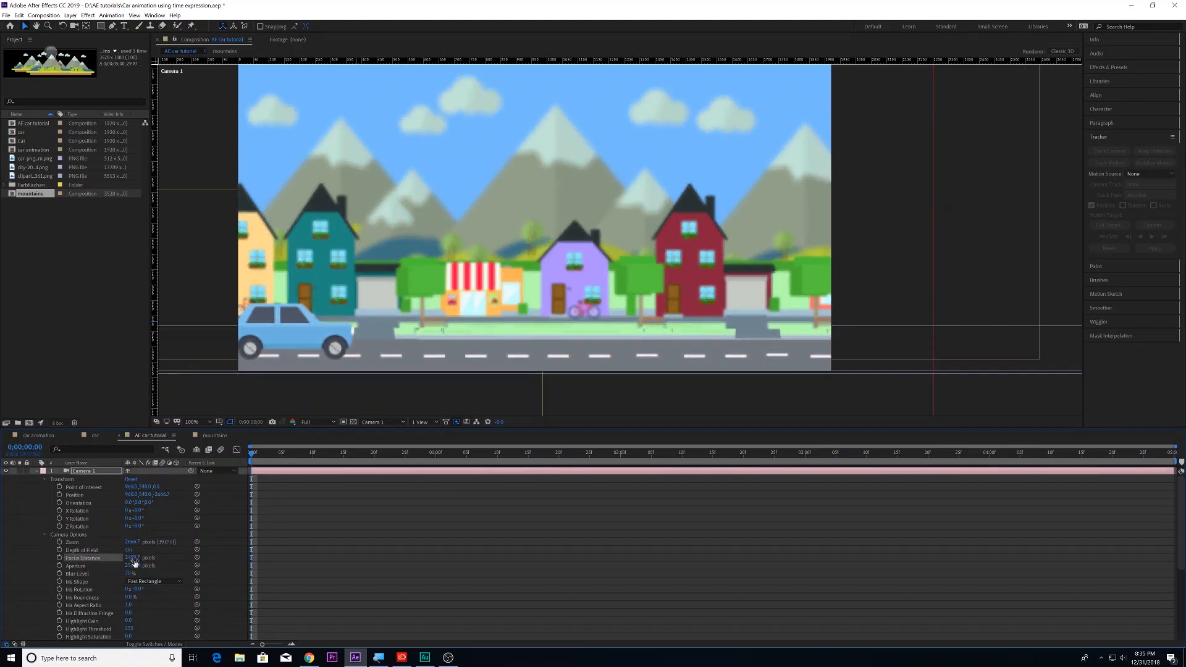
Switch the composition viewer to a four-view layout.
left_click(423, 422)
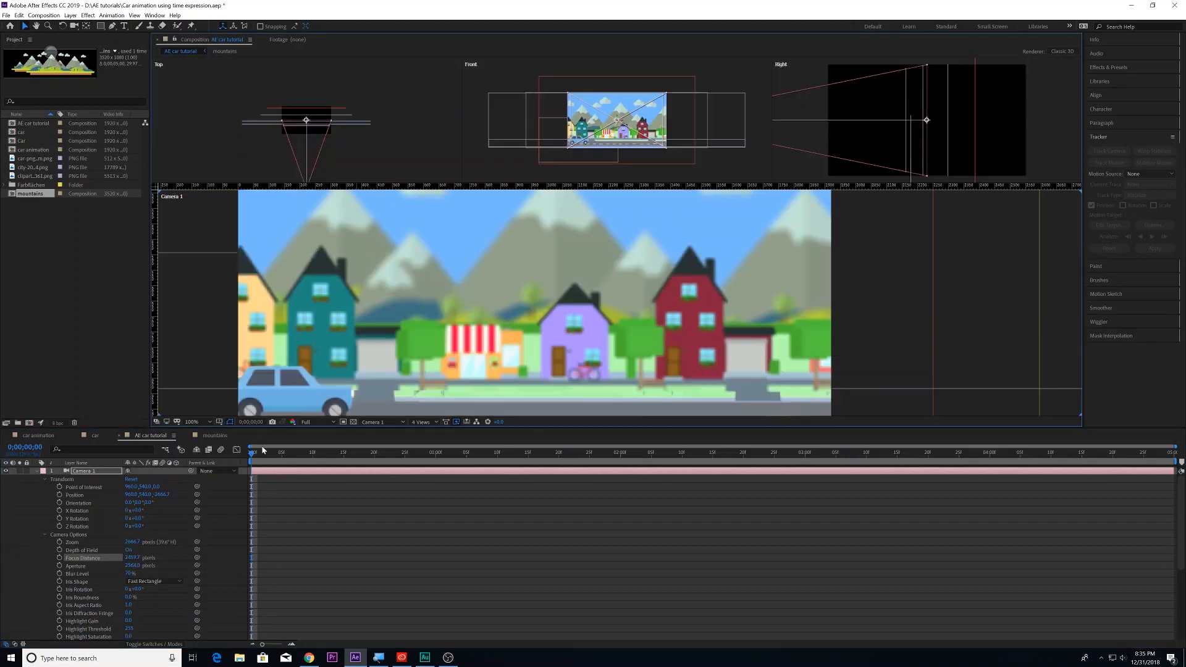
left_click(423, 423)
left_click(450, 494)
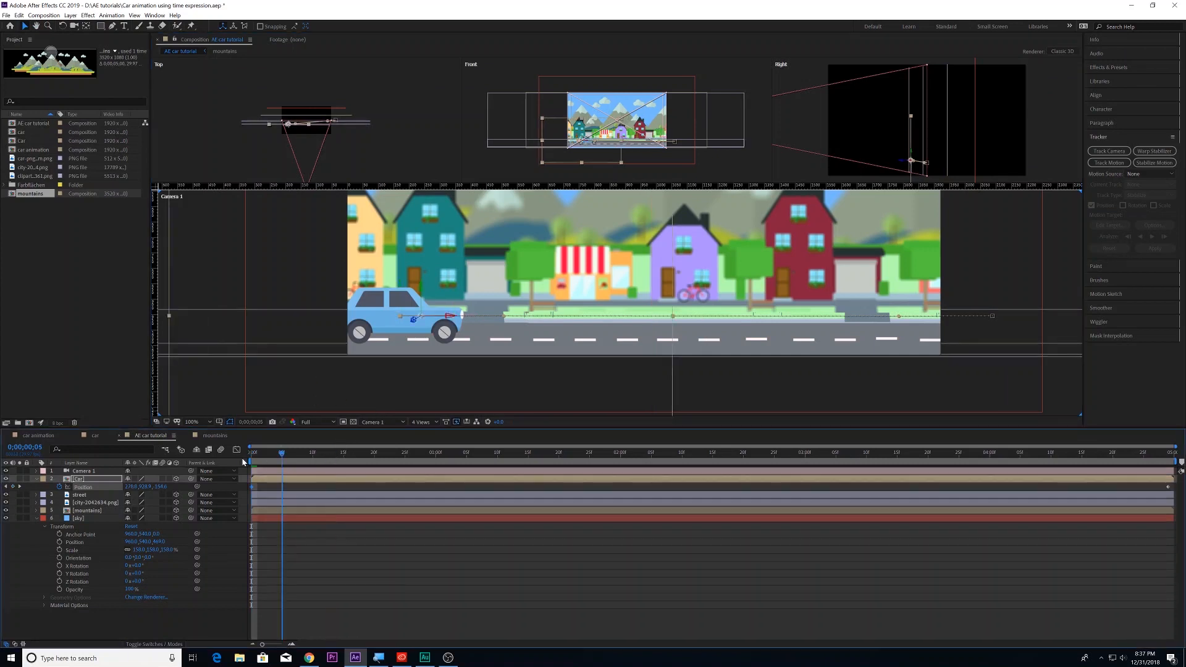
Open the Car's Z position value for editing at the first frame and go to its end keyframe at 0;00;04;29.
left_click(162, 486)
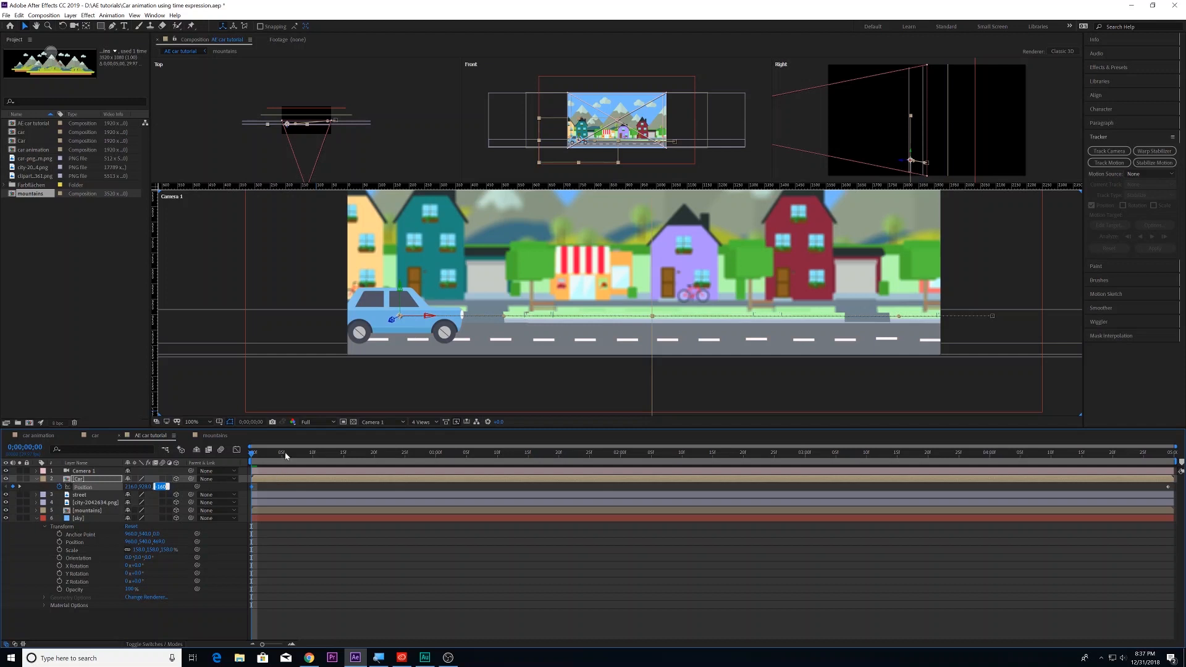
left_click_drag(285, 456, 1168, 466)
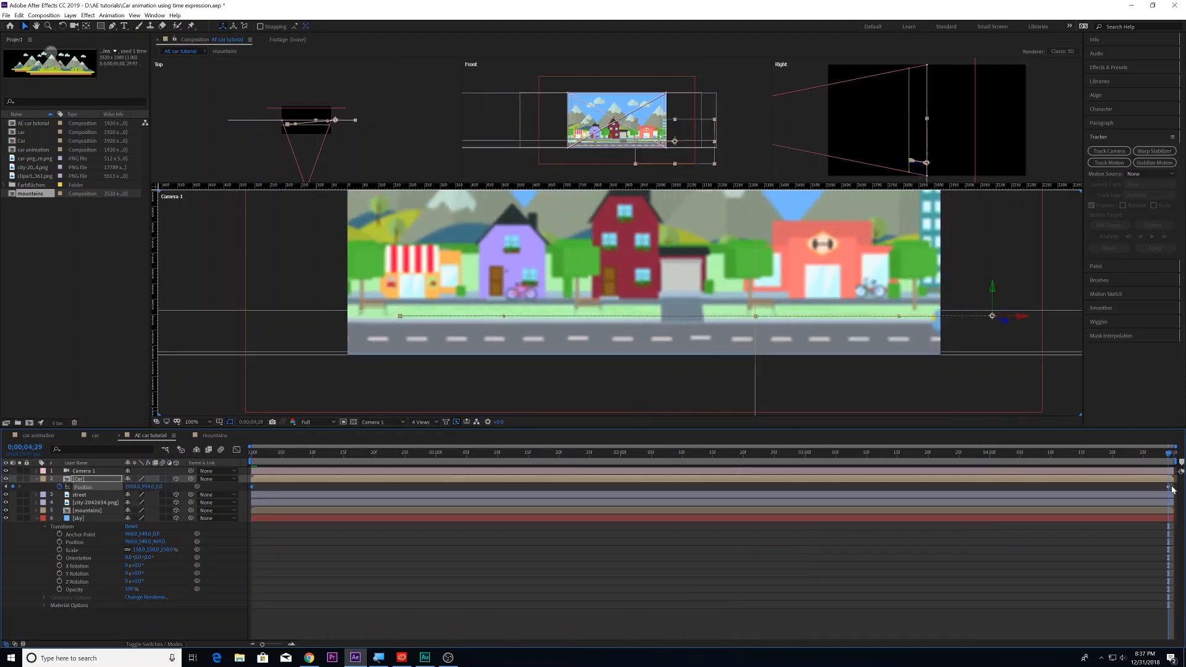